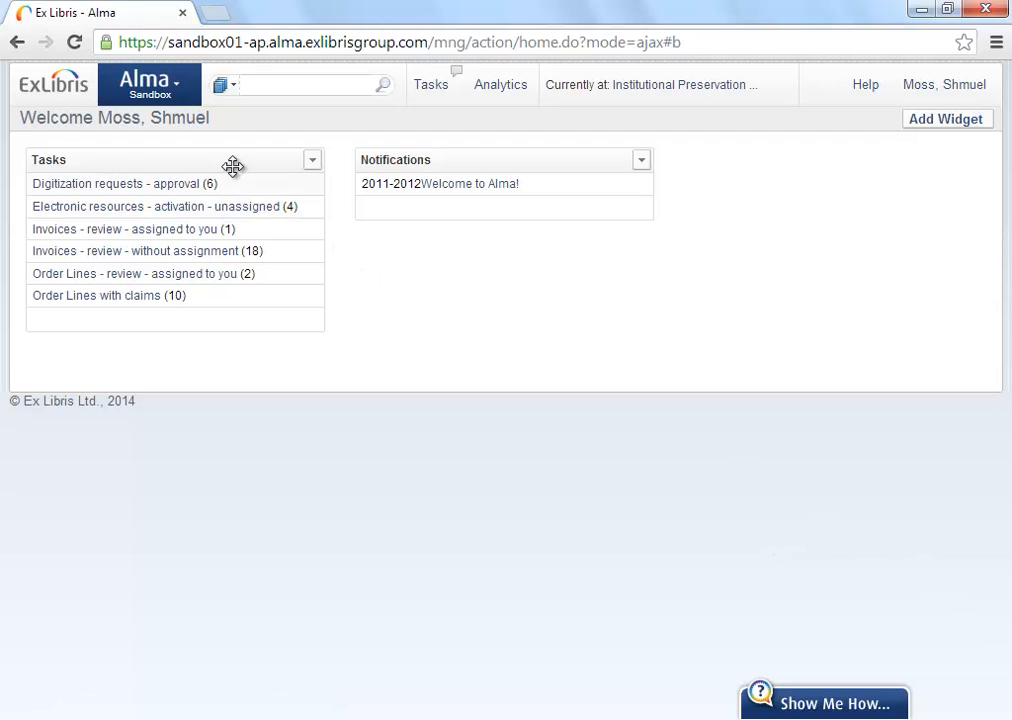
- Open the import profiles list from the resource management configuration and display the actions available for bib_profile
left_click(178, 91)
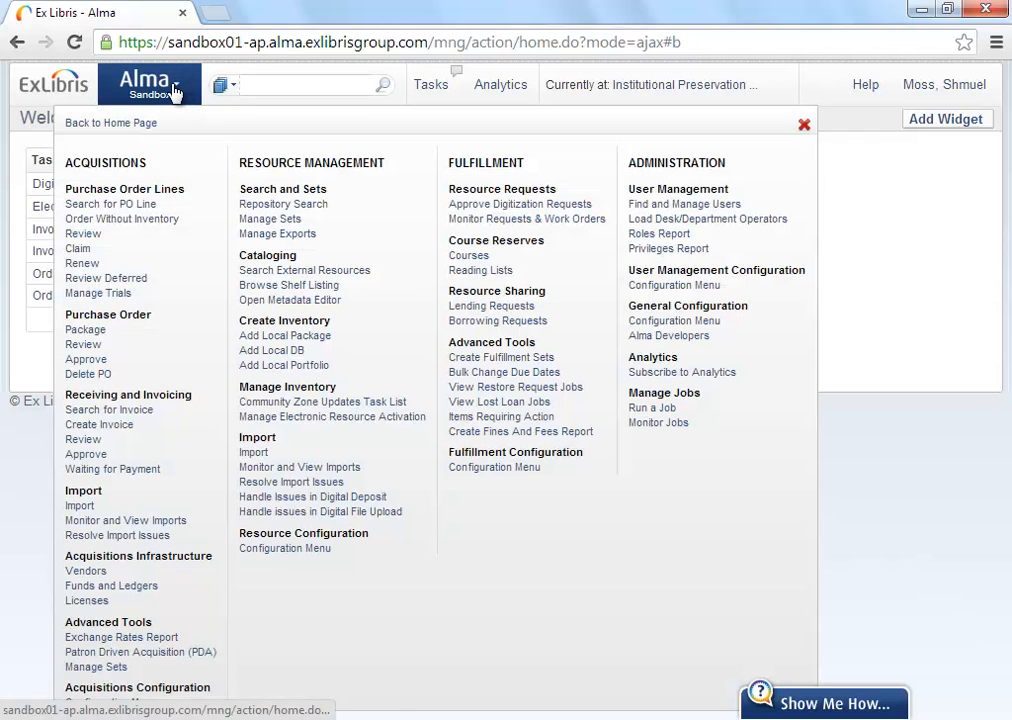
left_click(285, 550)
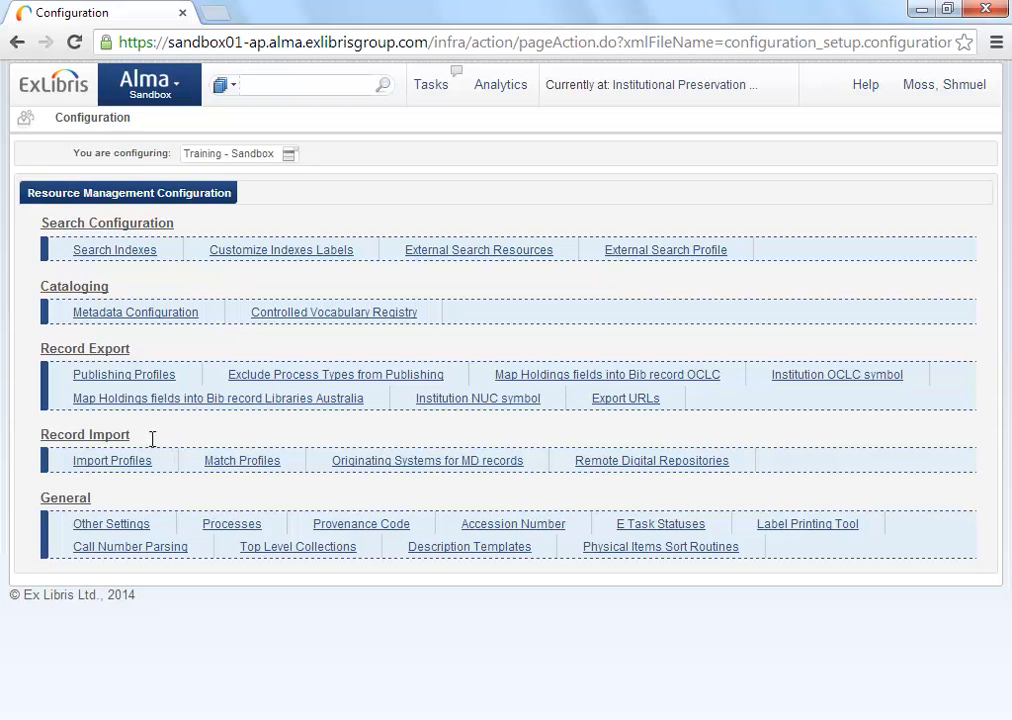
left_click_drag(154, 438, 38, 437)
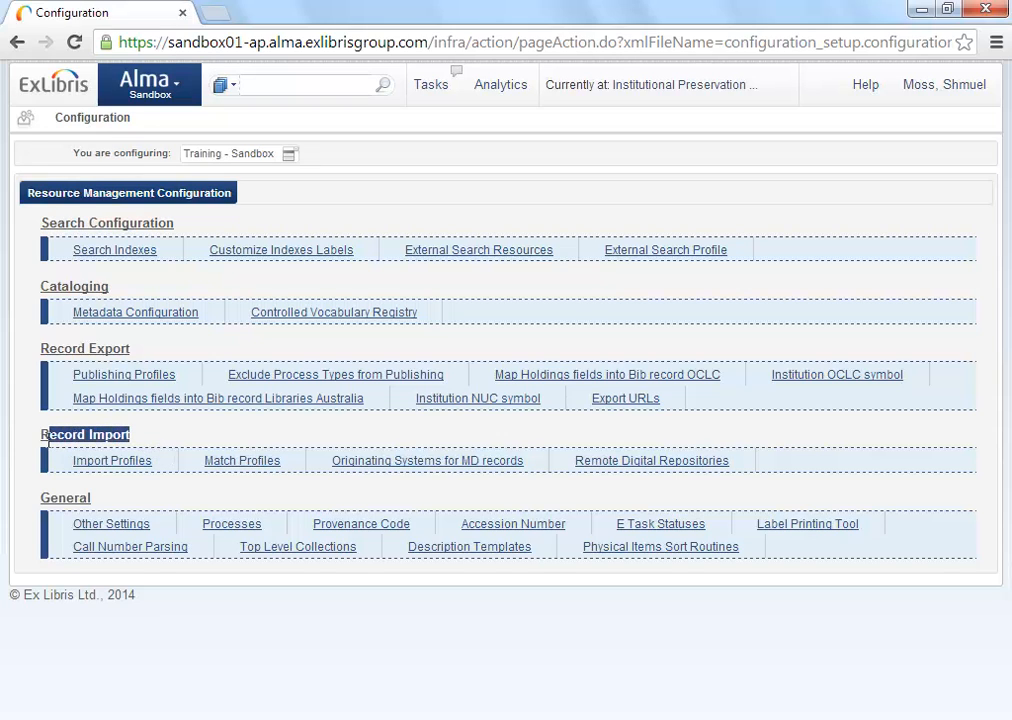
left_click(98, 464)
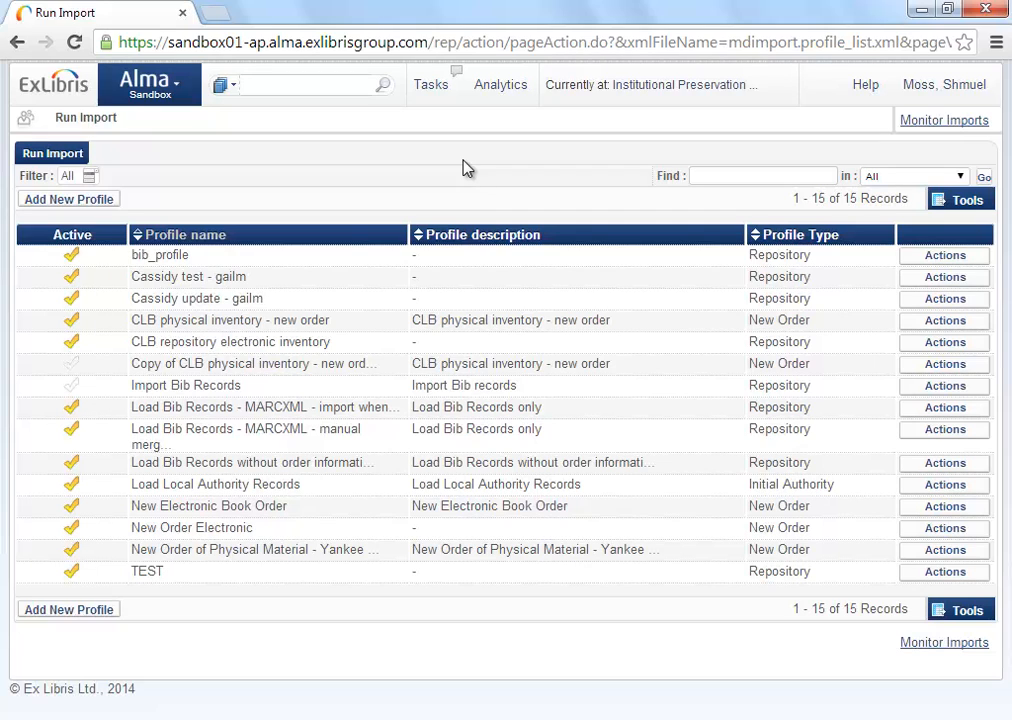
left_click(936, 258)
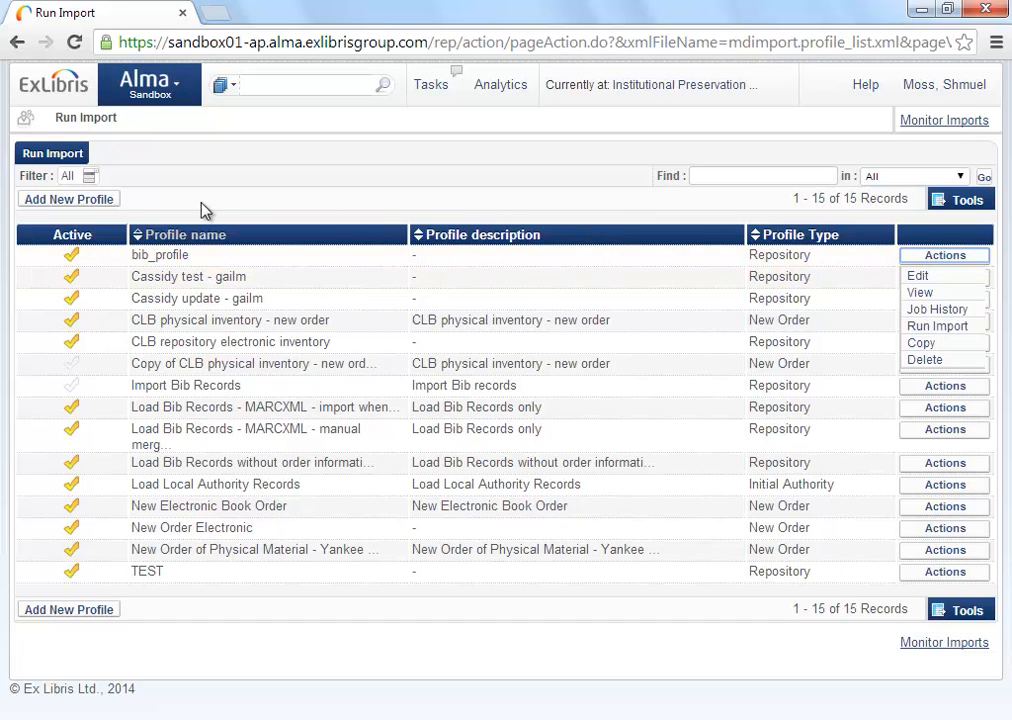
- Add a new import profile of type Repository and continue to its profile details
left_click(62, 201)
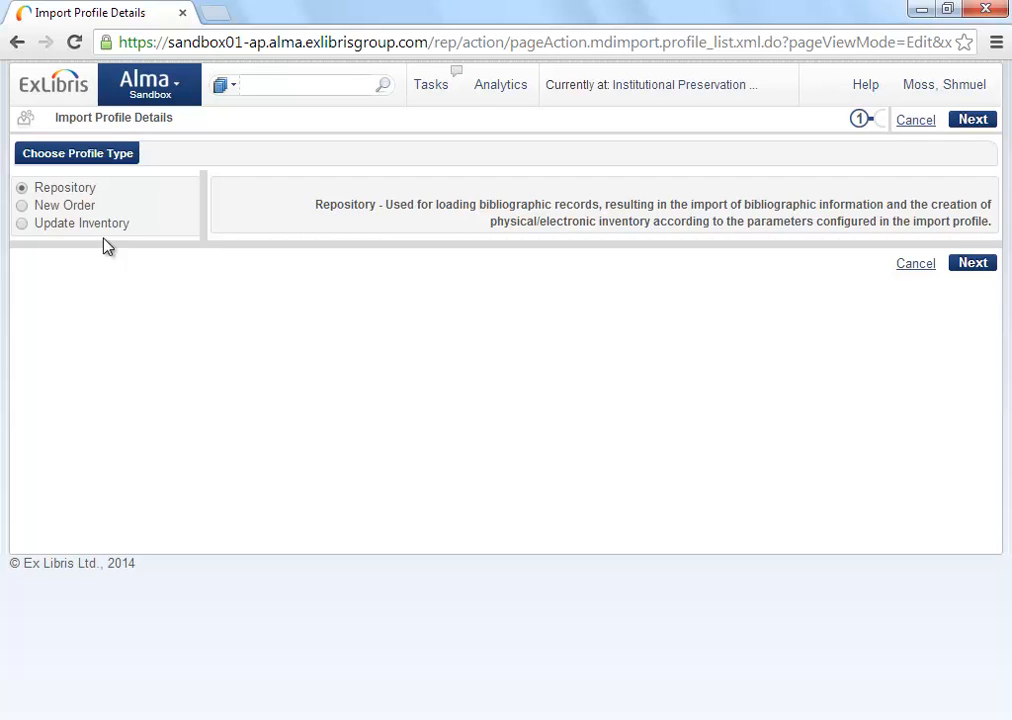
left_click_drag(104, 187, 38, 196)
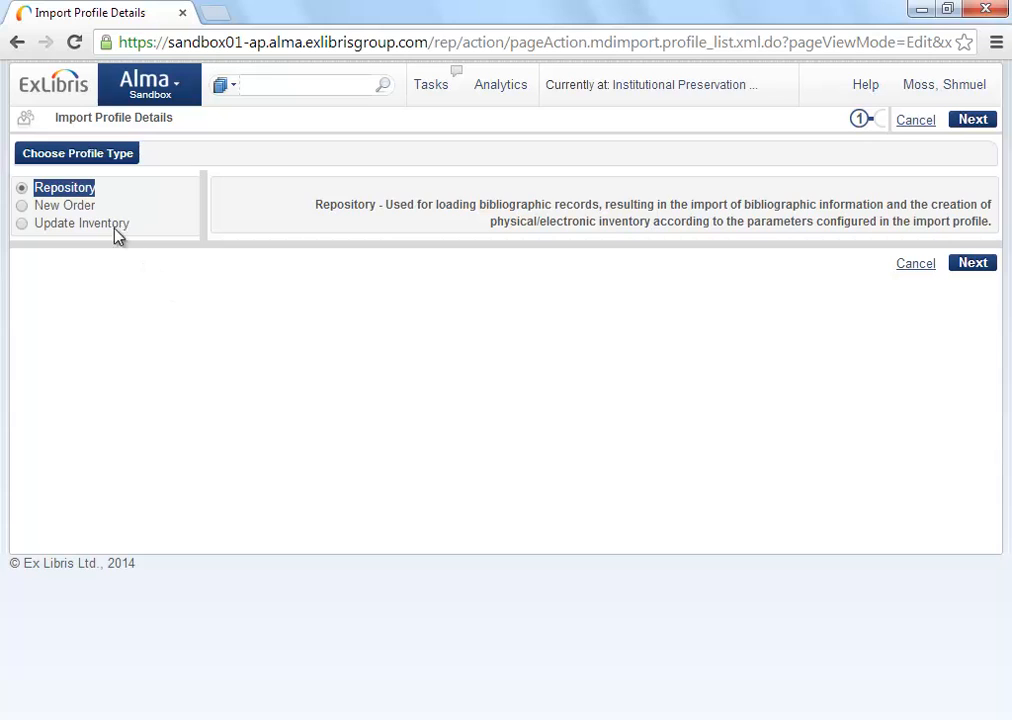
left_click_drag(97, 207, 70, 205)
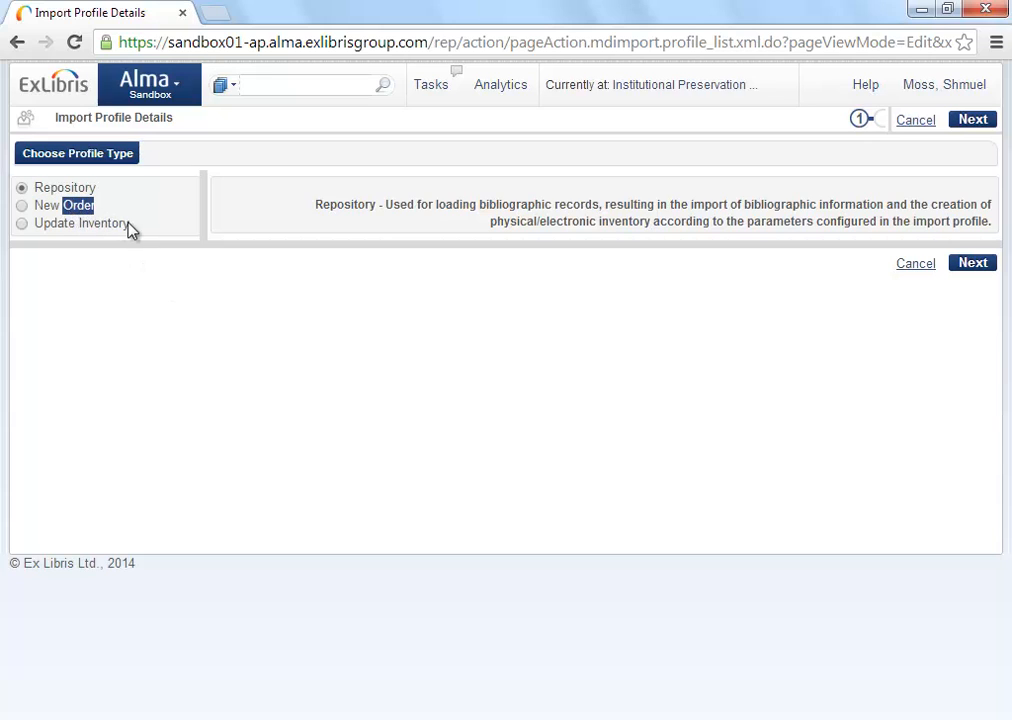
left_click_drag(133, 228, 66, 232)
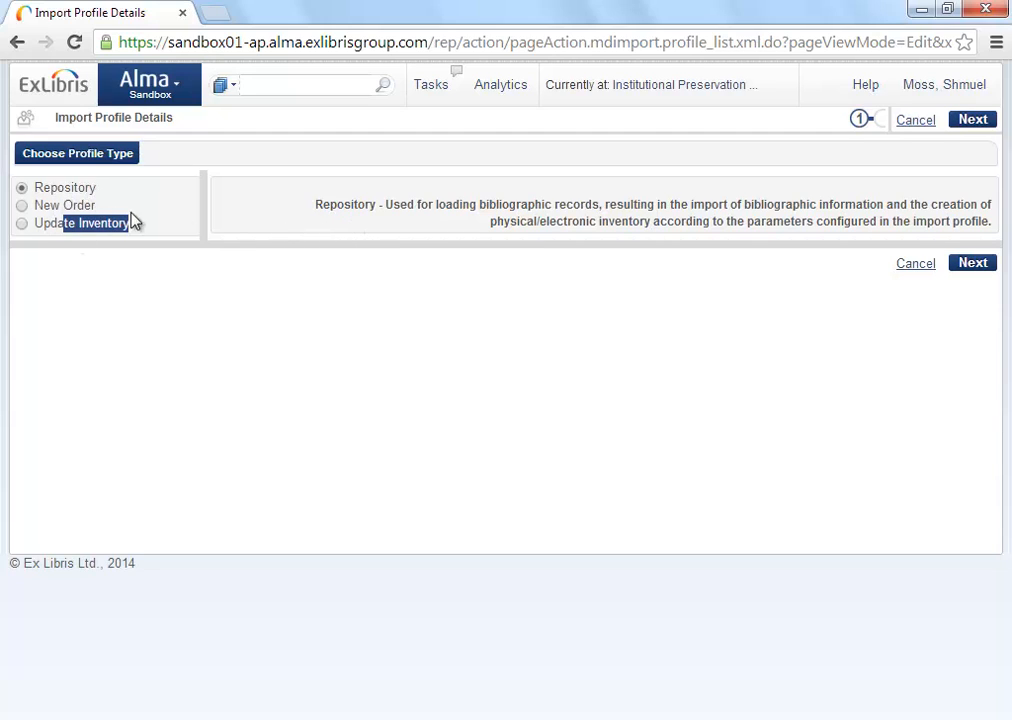
left_click(972, 265)
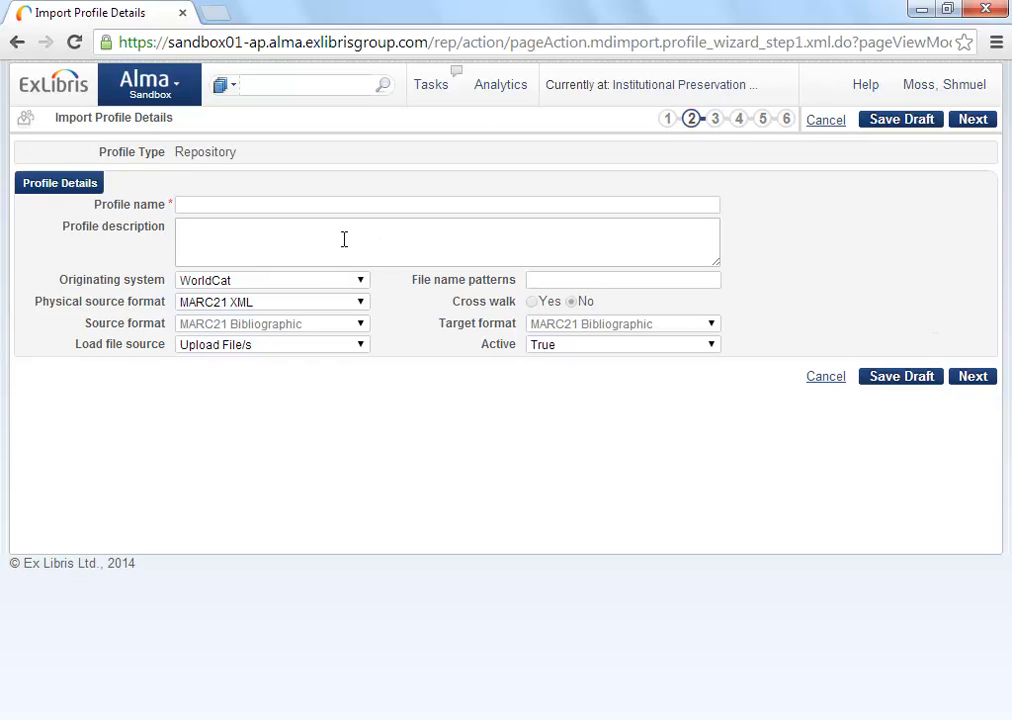
- Name the profile Test2, keeping WorldCat as the originating system and MARC21 XML as the physical source format
left_click(235, 209)
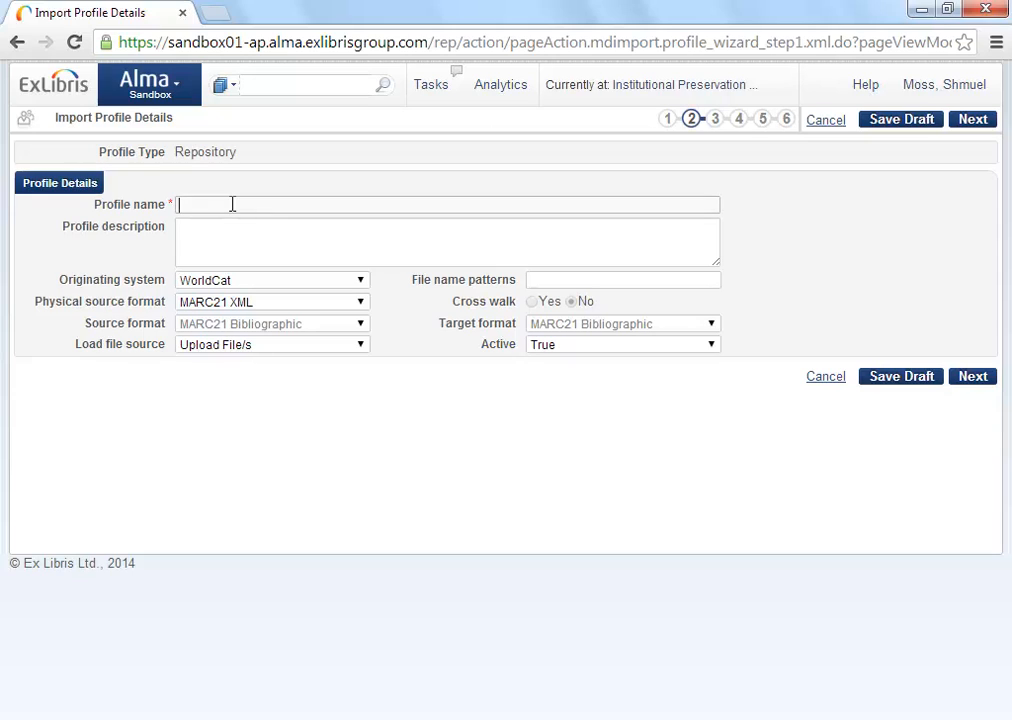
type("Test2")
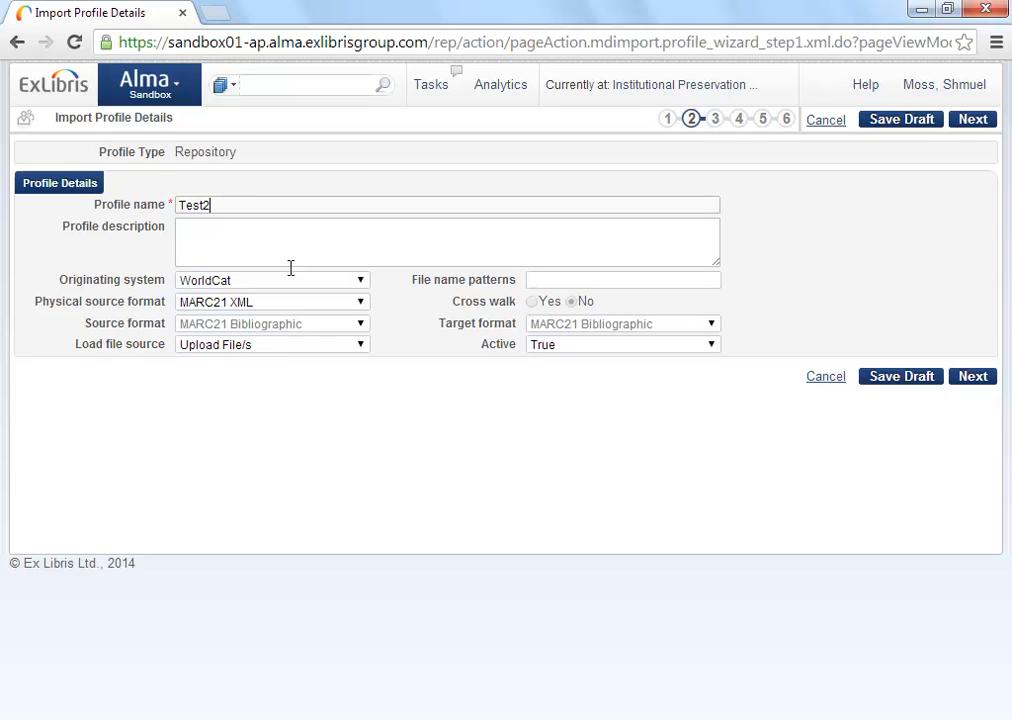
left_click(361, 285)
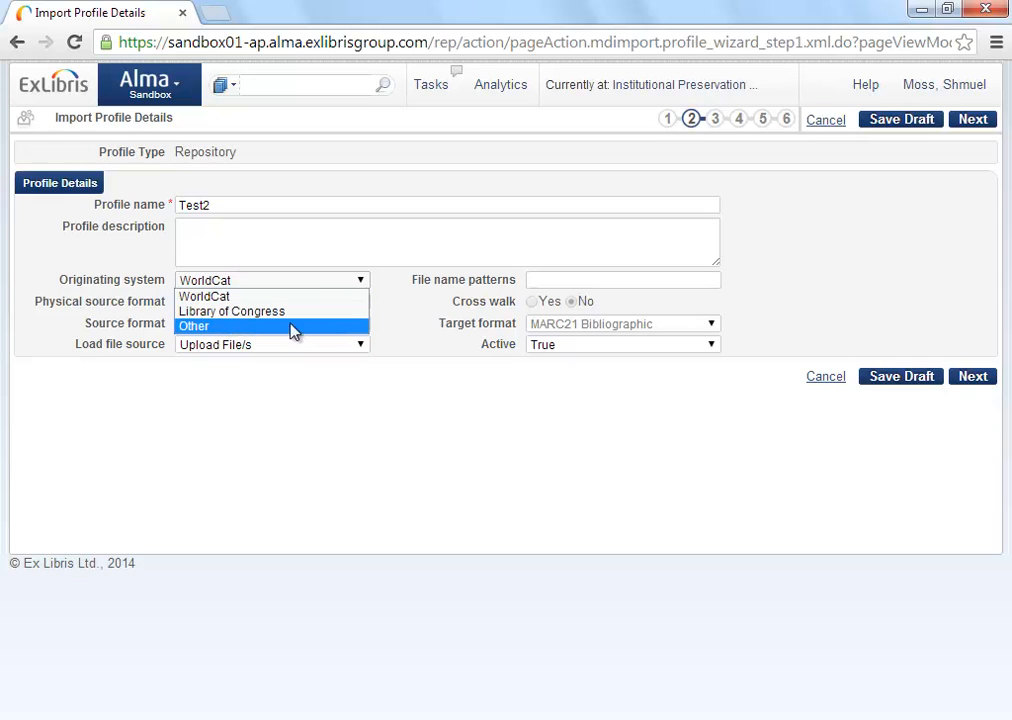
left_click(406, 325)
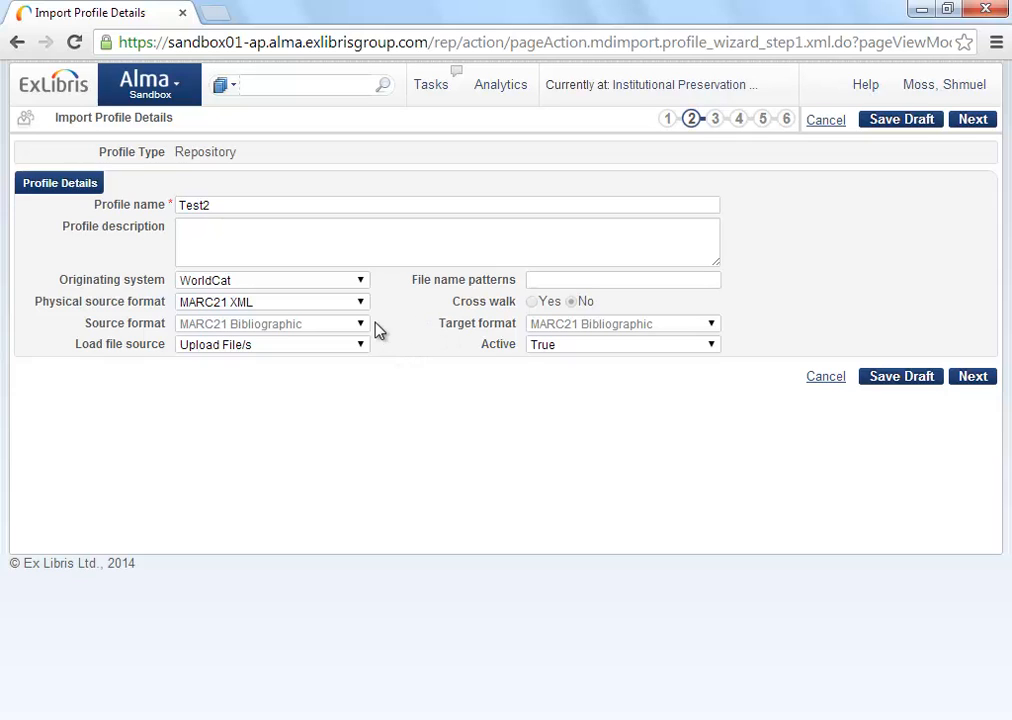
left_click(361, 303)
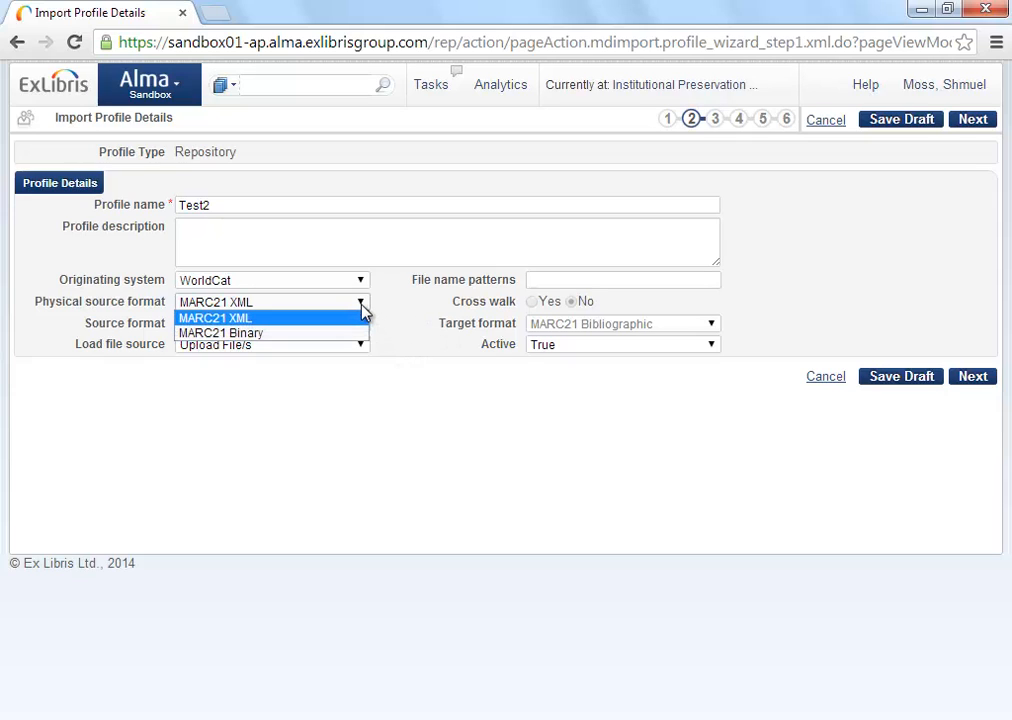
left_click(404, 312)
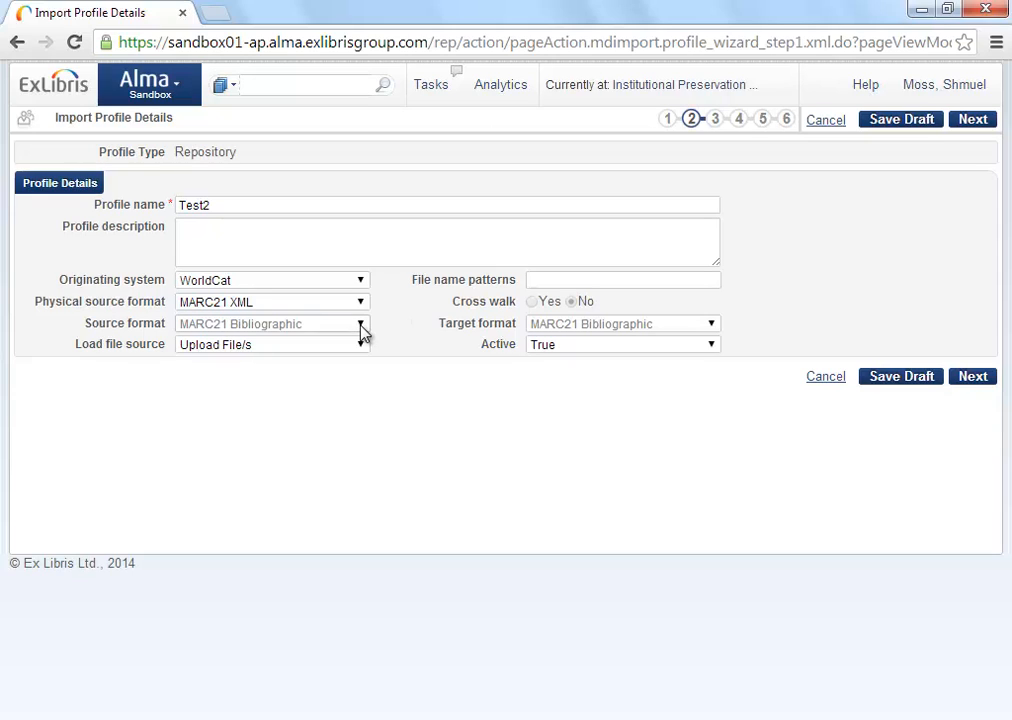
- Set the load file source to FTP and choose New for the files to import
left_click(309, 346)
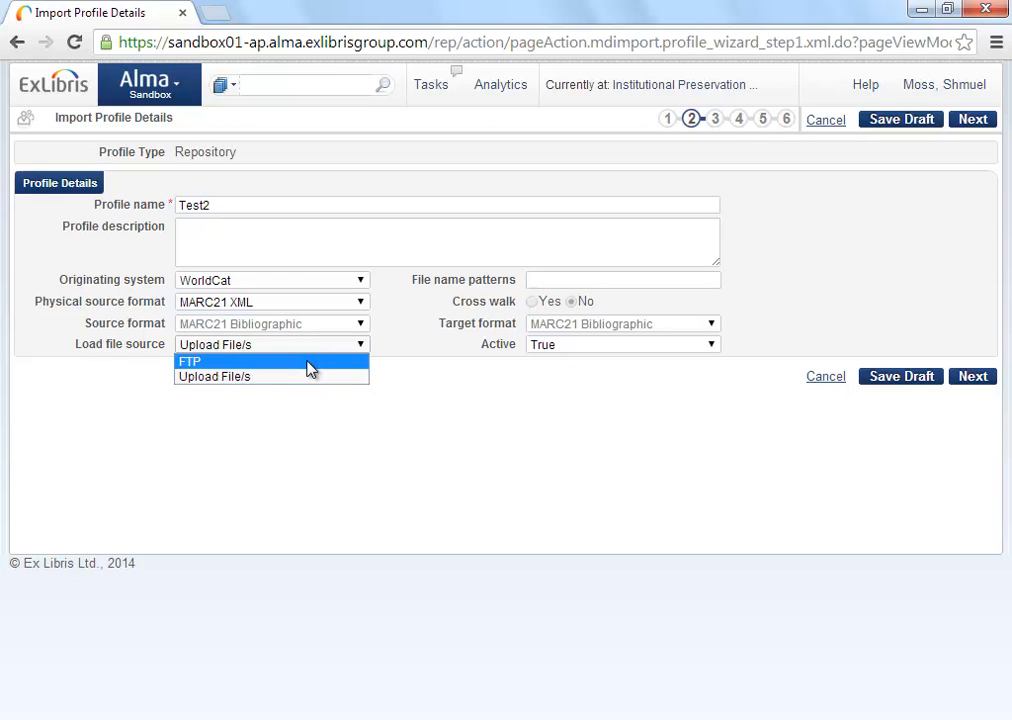
left_click(309, 362)
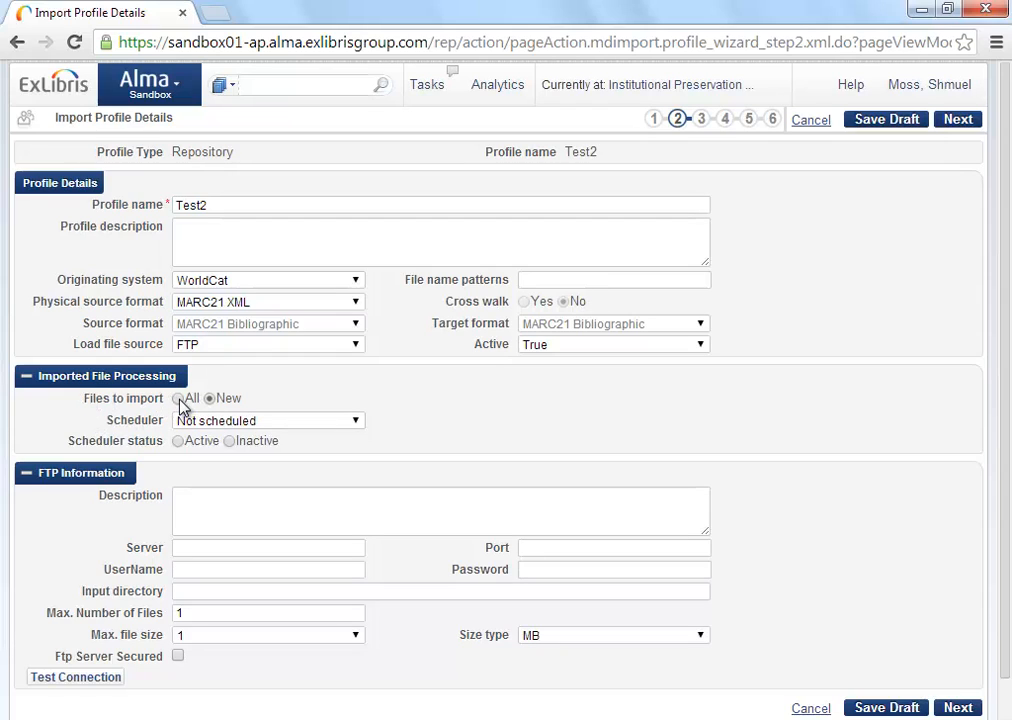
left_click(179, 398)
left_click(215, 405)
- Schedule the import for every 6 hours and set the scheduler status to Active
left_click(356, 422)
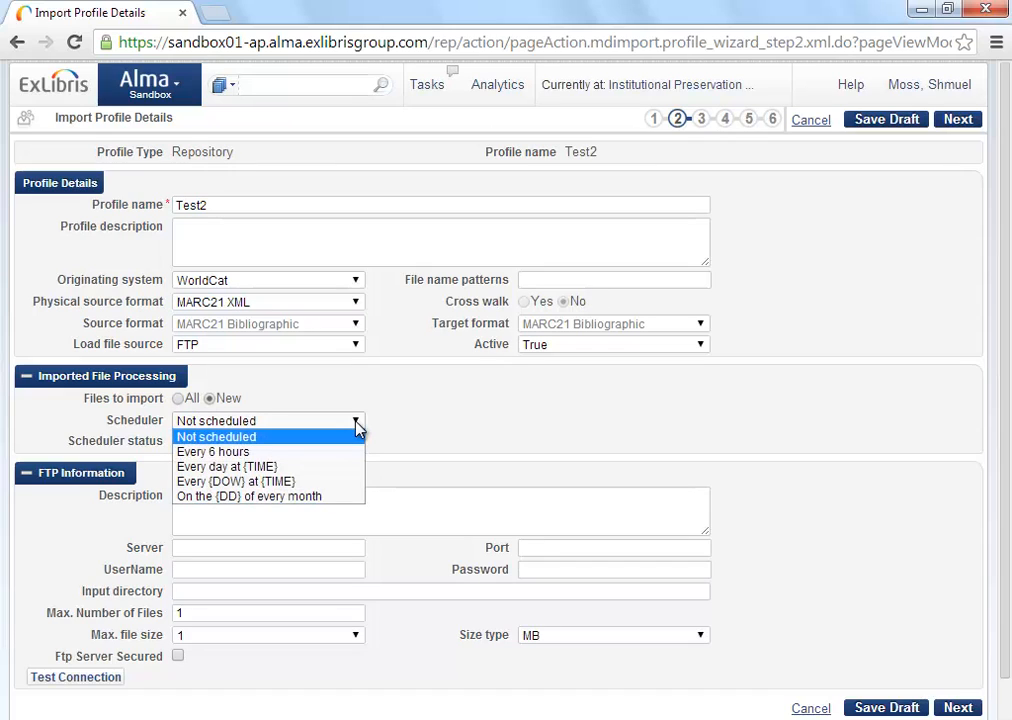
left_click(252, 440)
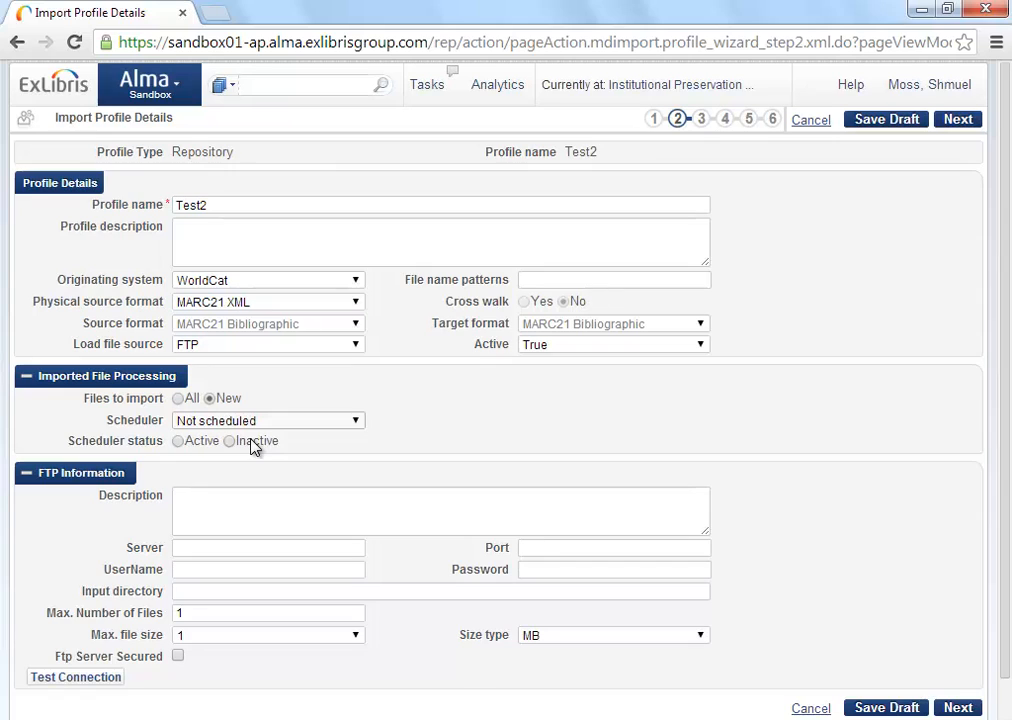
left_click(262, 423)
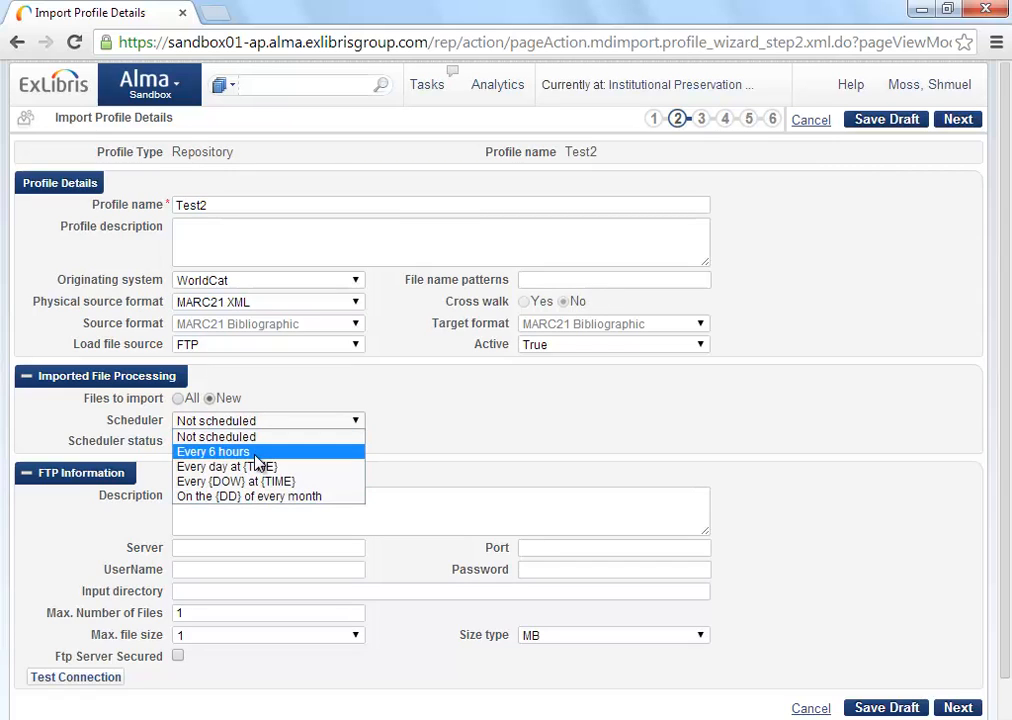
left_click(257, 453)
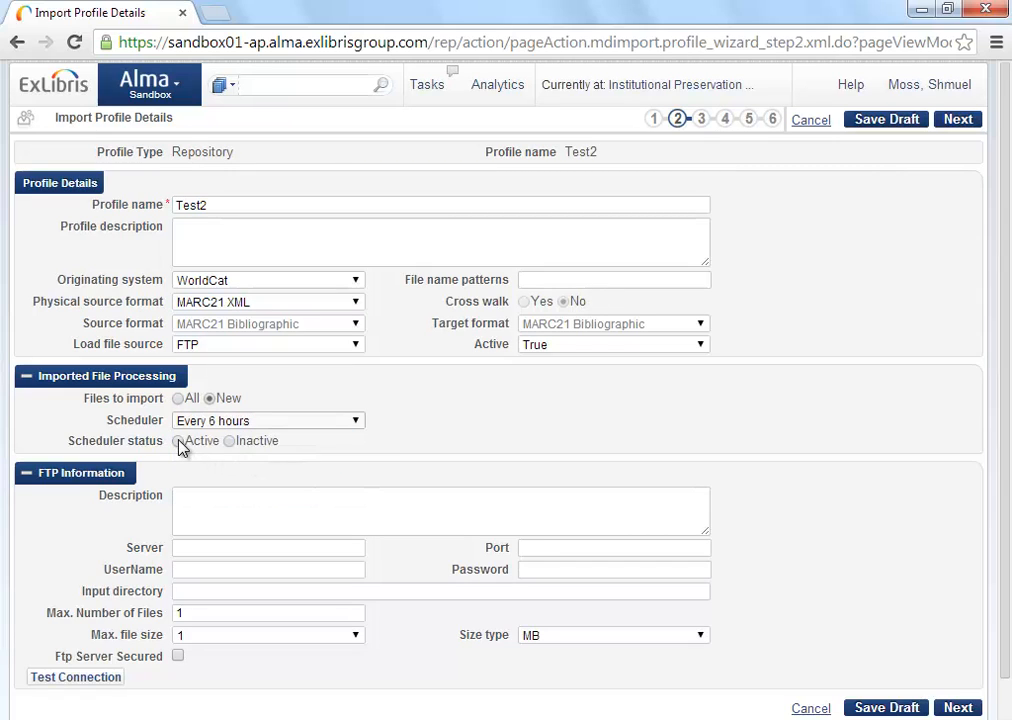
left_click(229, 441)
left_click(179, 442)
left_click(356, 422)
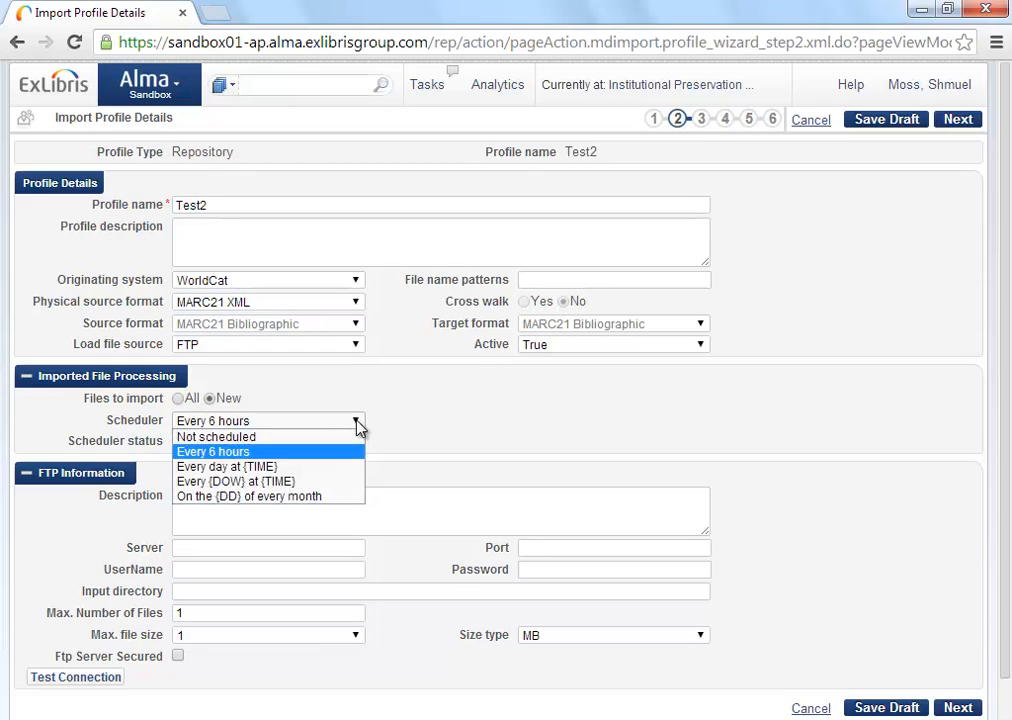
left_click(357, 424)
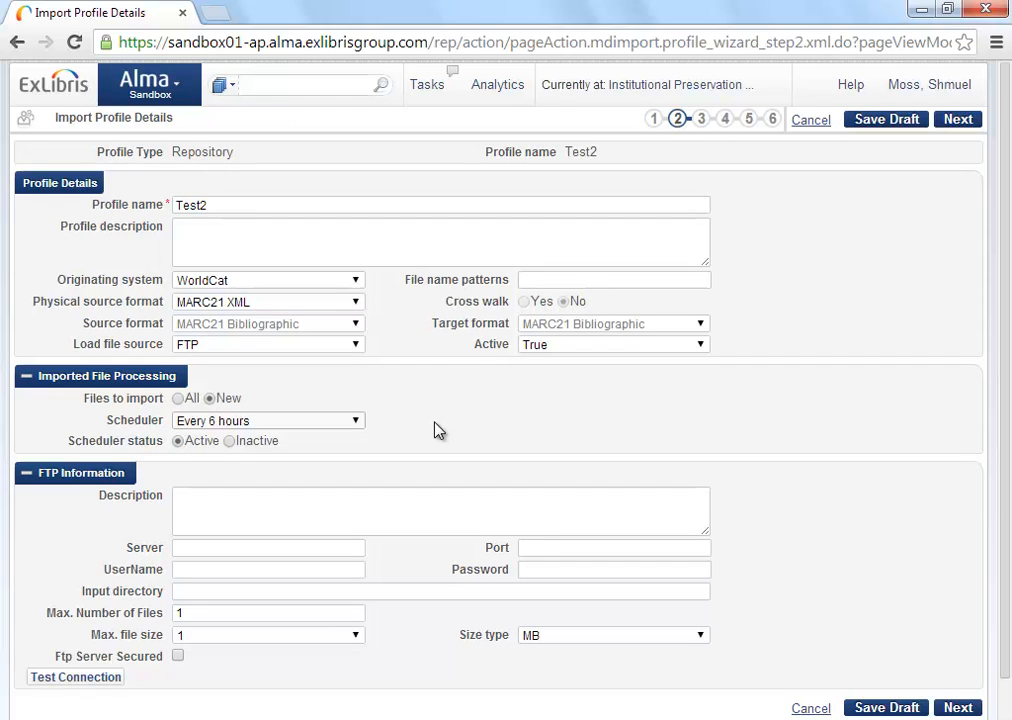
- Enter *.xml as the file name pattern in the profile details
scroll(438, 430, "down", 1)
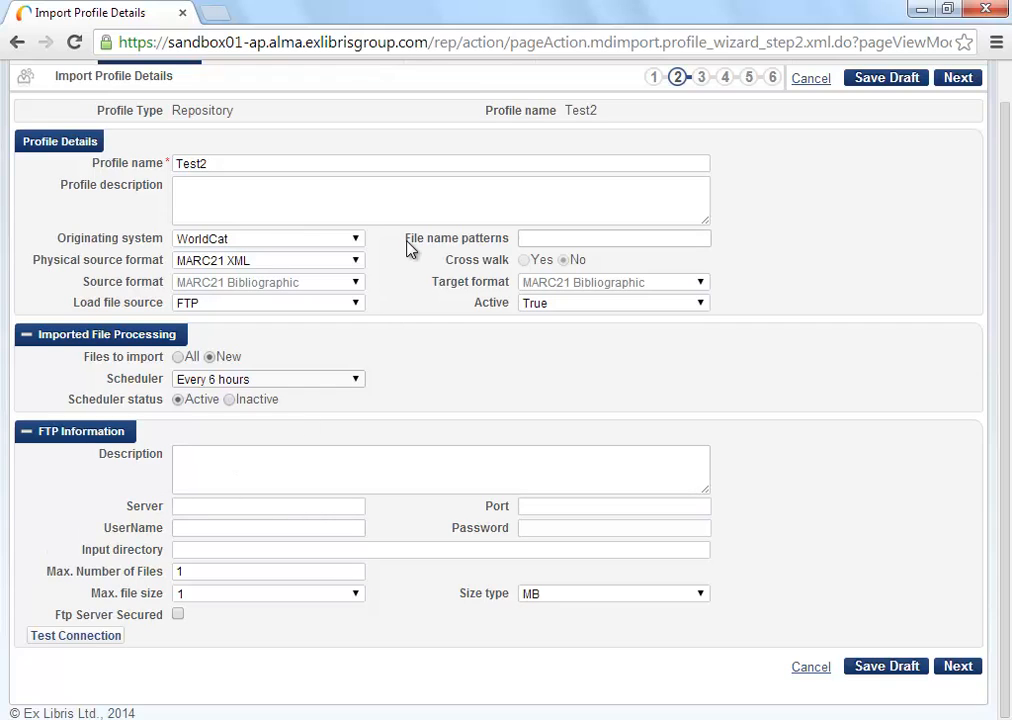
left_click_drag(406, 240, 507, 245)
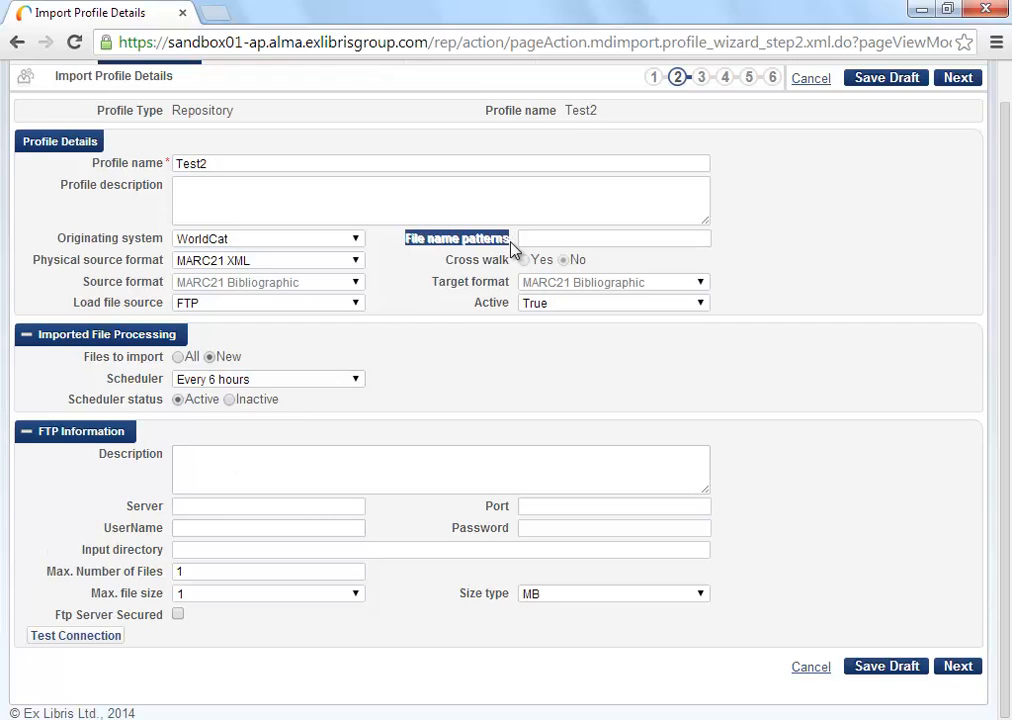
left_click(781, 262)
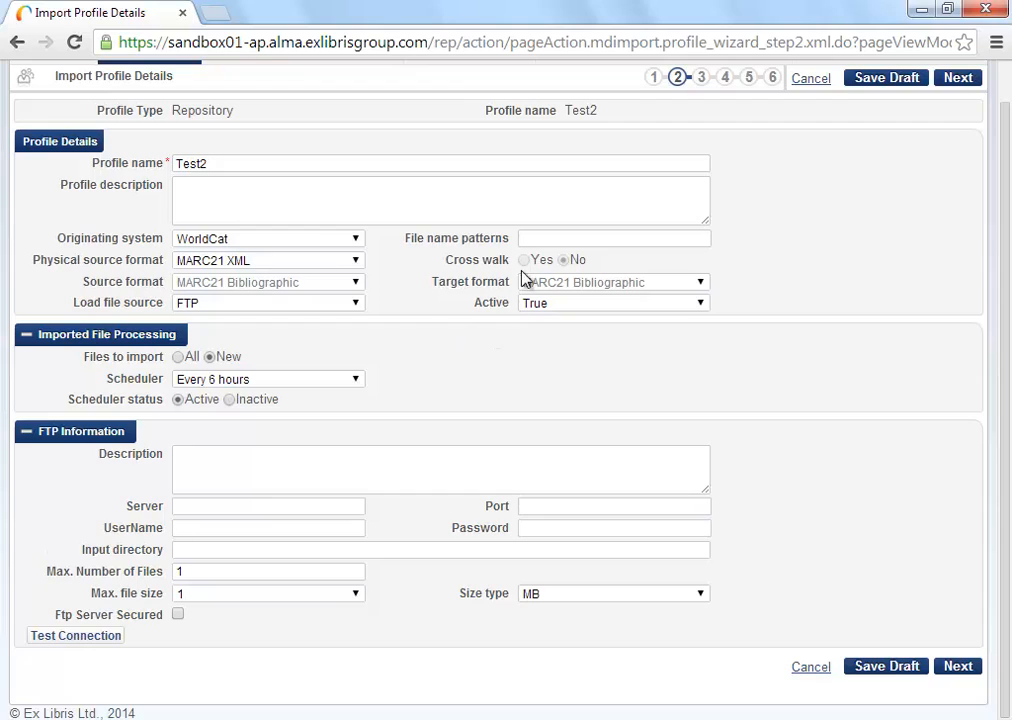
left_click(537, 241)
type("8")
key("BackSpace")
type("*")
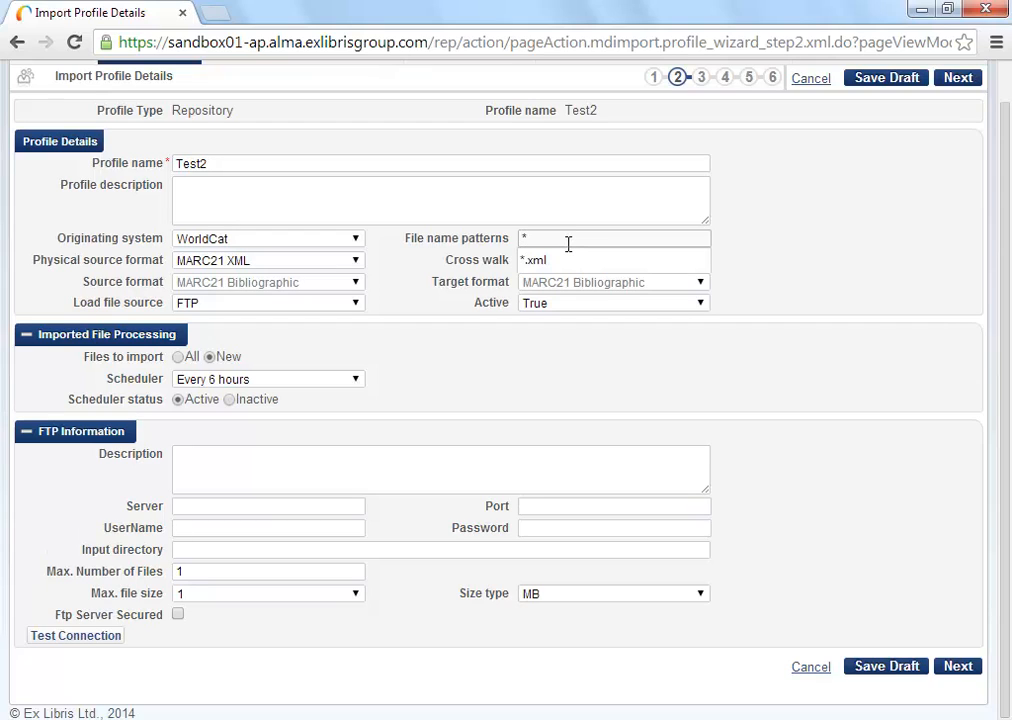
type(".xml")
left_click(822, 283)
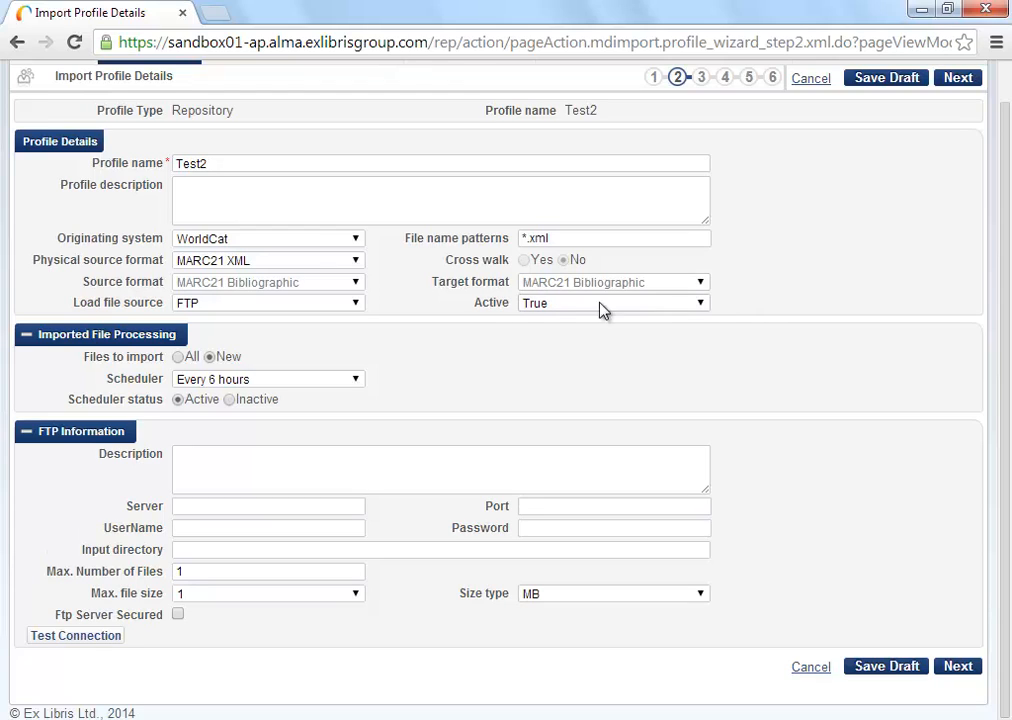
- Switch the profile's Active setting to False and restore it to True
left_click(699, 305)
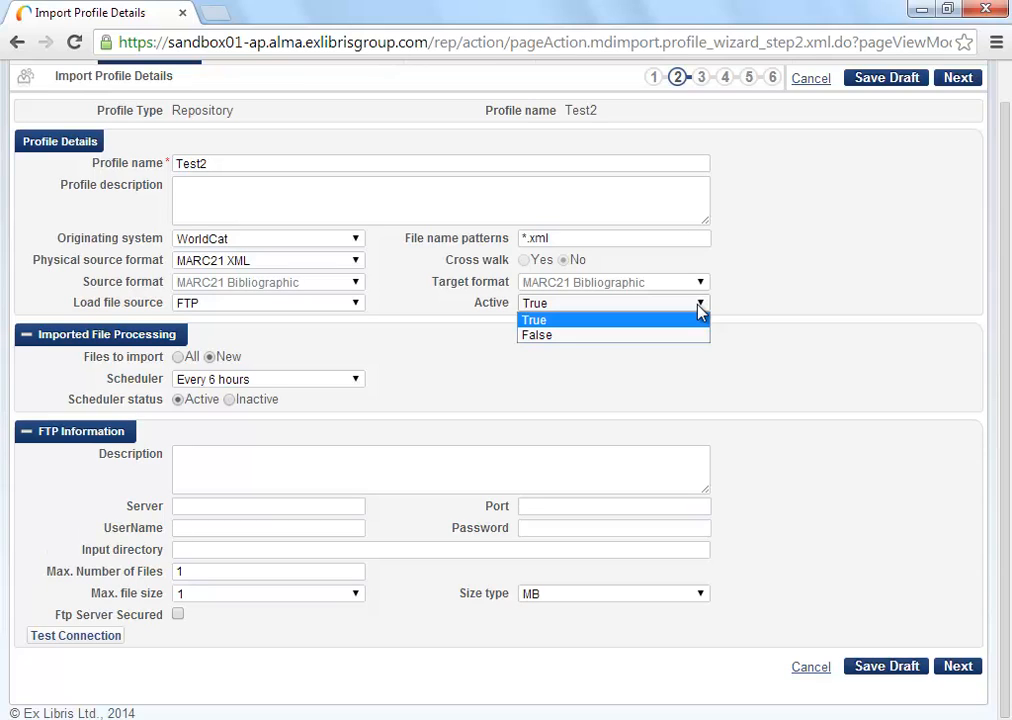
left_click(702, 335)
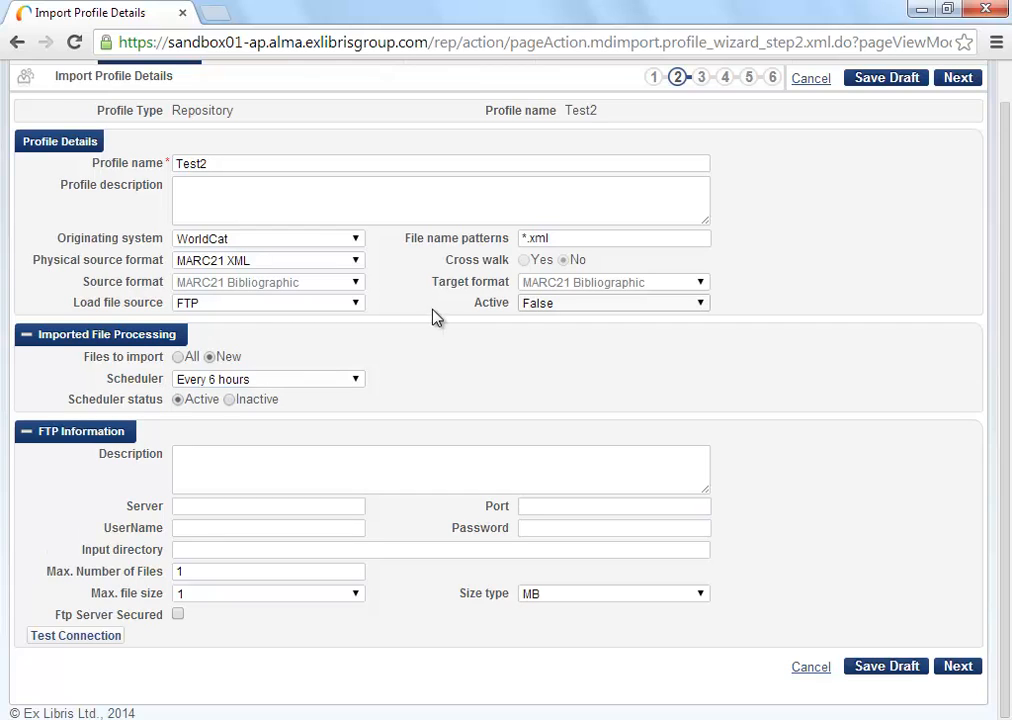
left_click(543, 309)
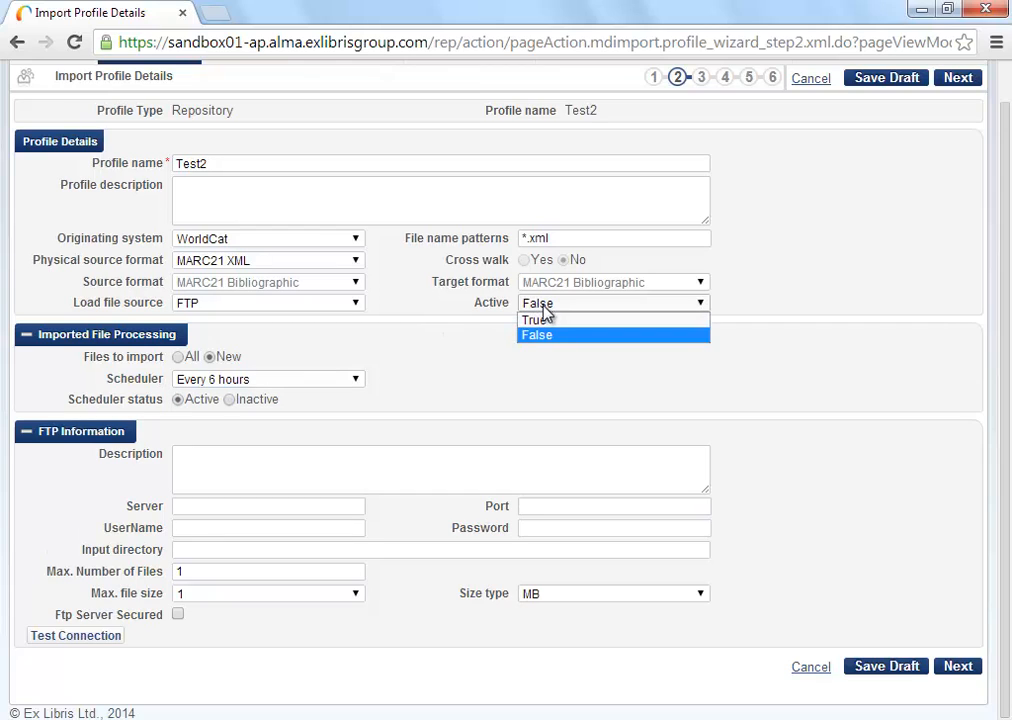
left_click(543, 321)
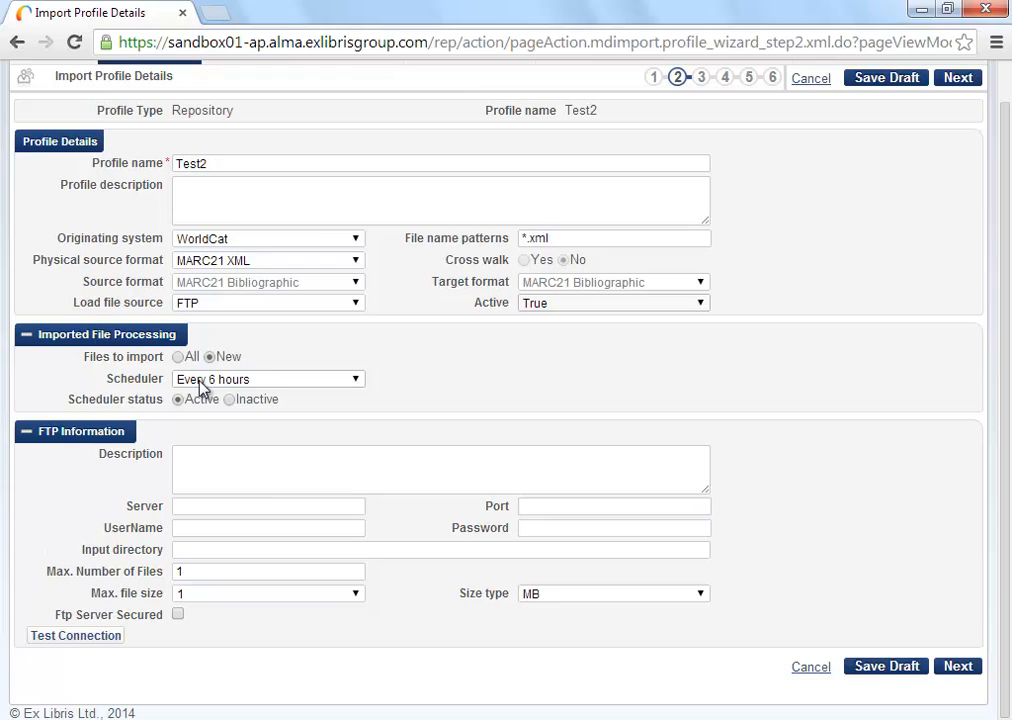
- Set the scheduler of the imported file processing to Not scheduled
left_click(234, 382)
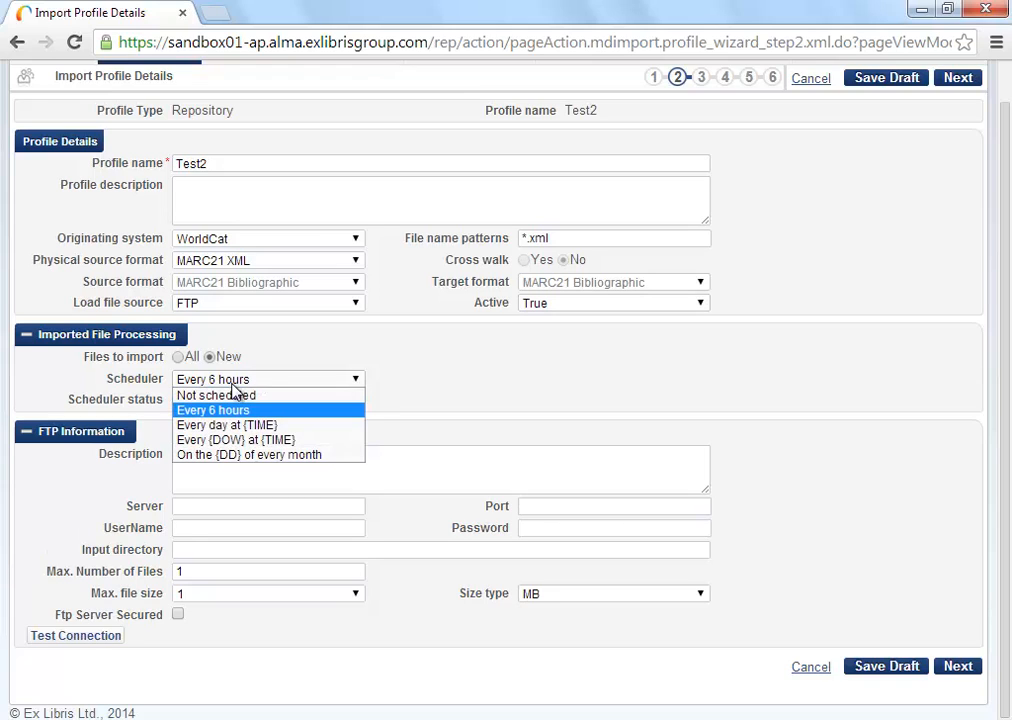
left_click(234, 395)
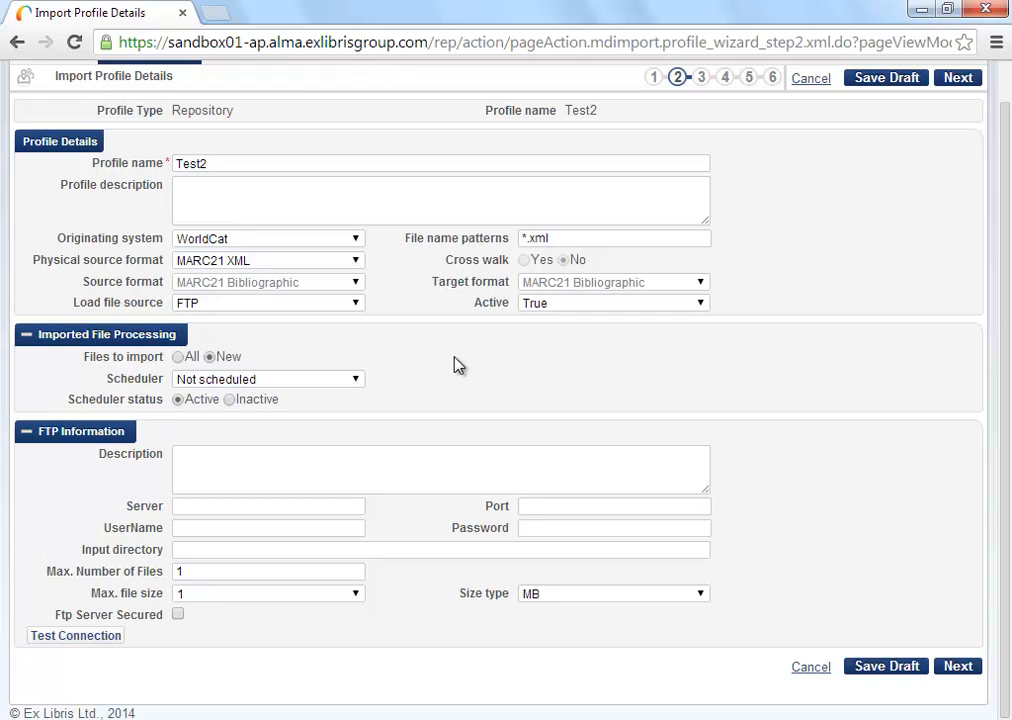
- Continue to the normalization and validation settings, view the normalization options, and choose MarcXML Bib Import for checking the data
left_click(958, 667)
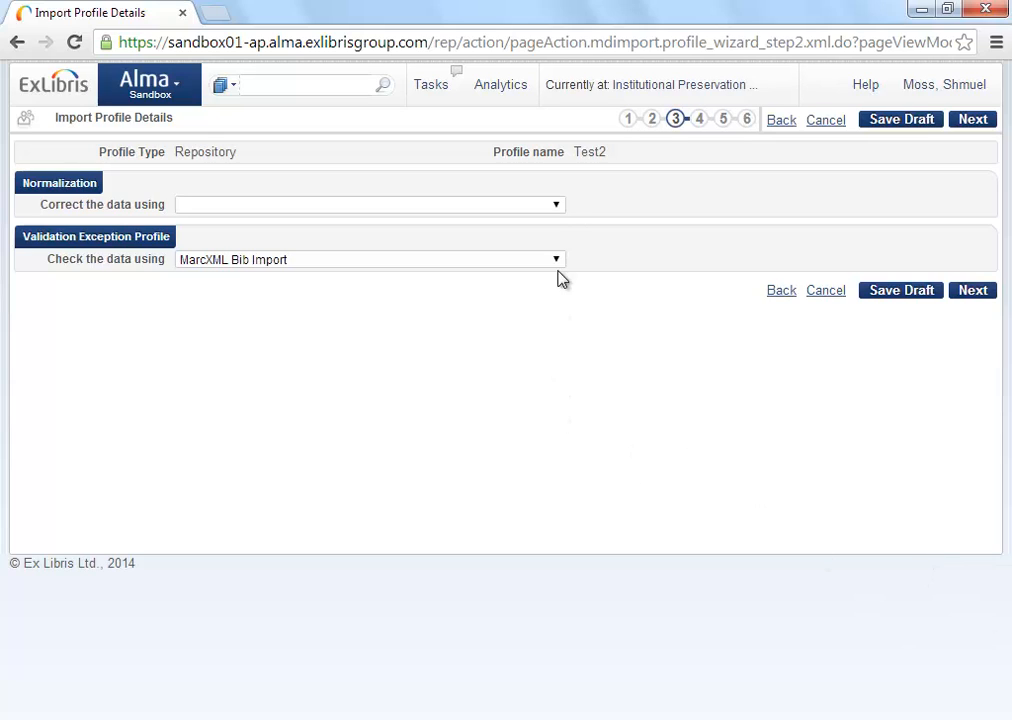
left_click(557, 205)
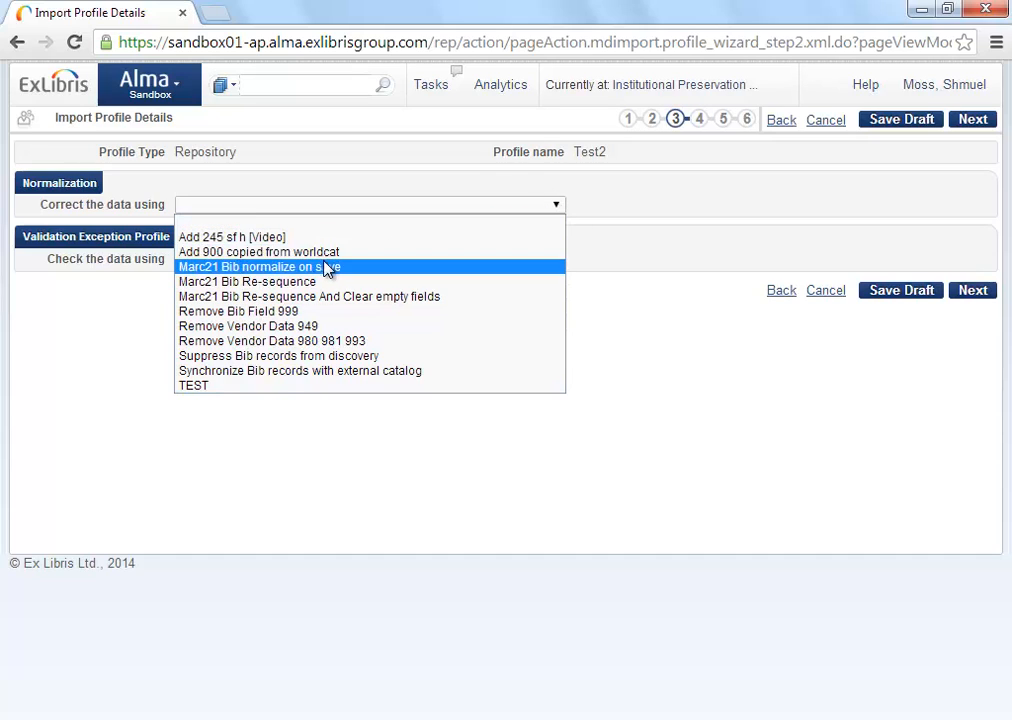
left_click(606, 379)
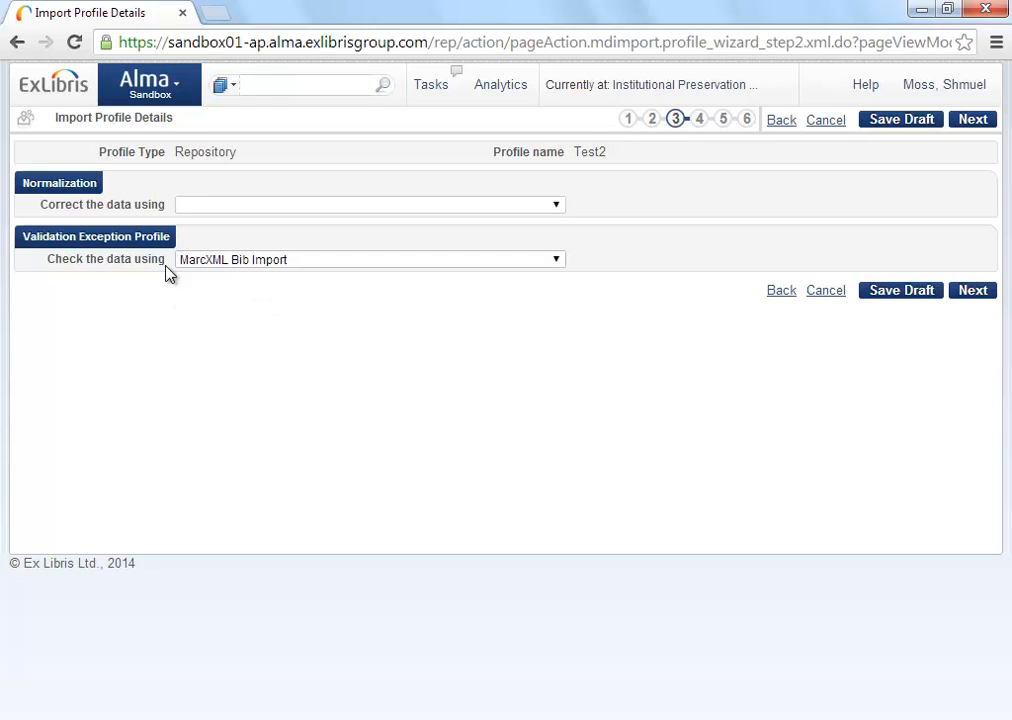
left_click(315, 261)
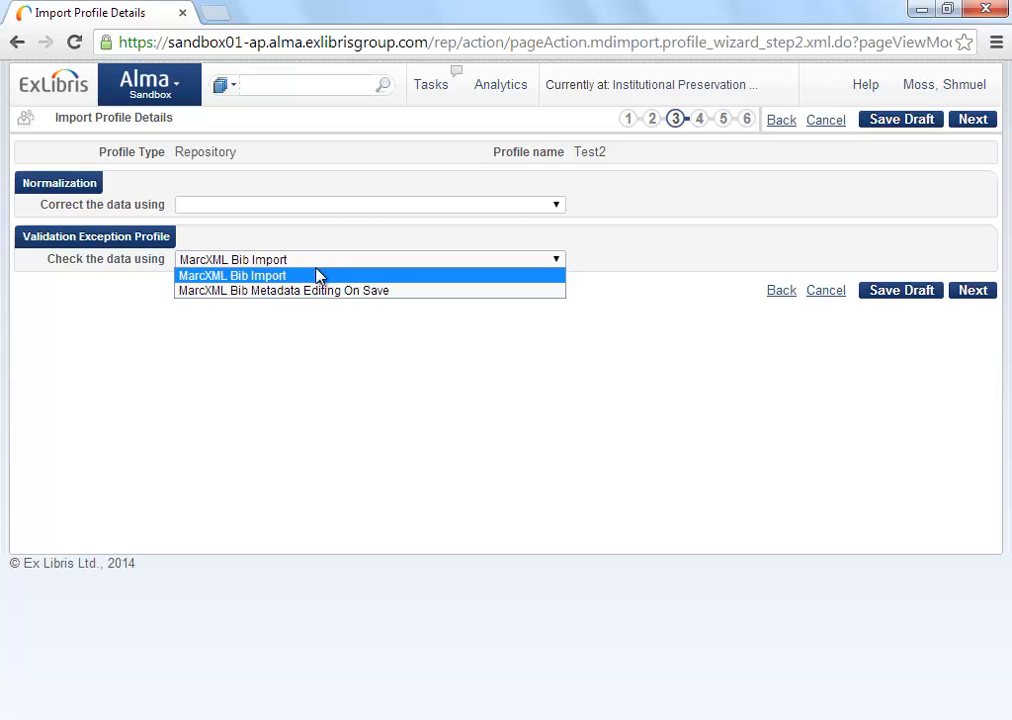
left_click(315, 278)
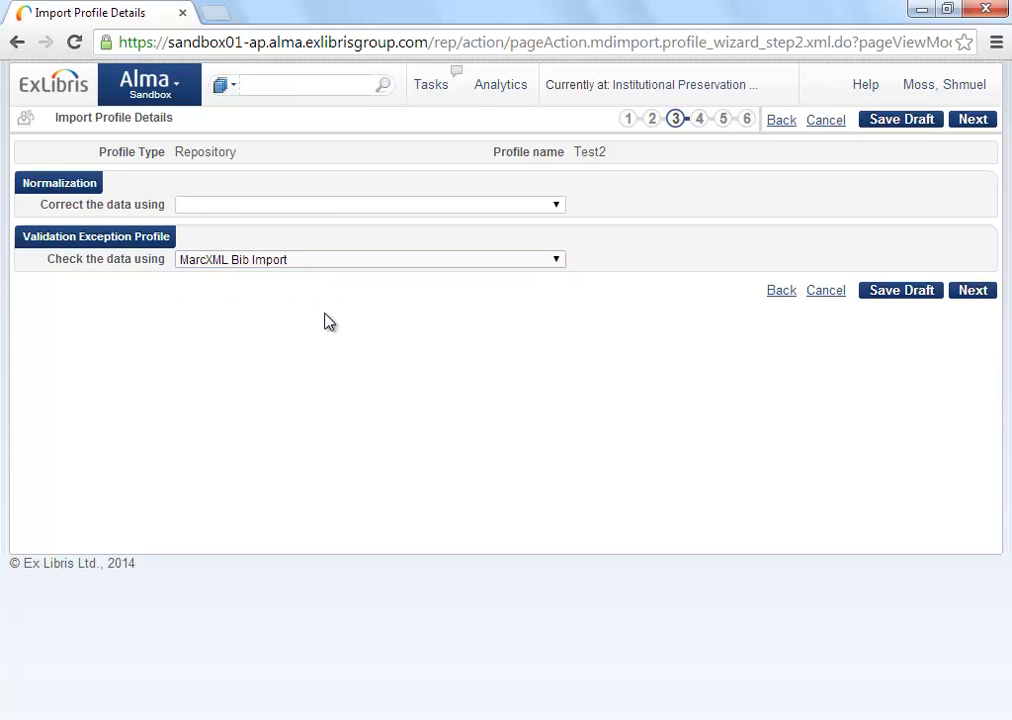
- Continue to the match settings and review the available serial match methods without changing the selection
left_click(976, 298)
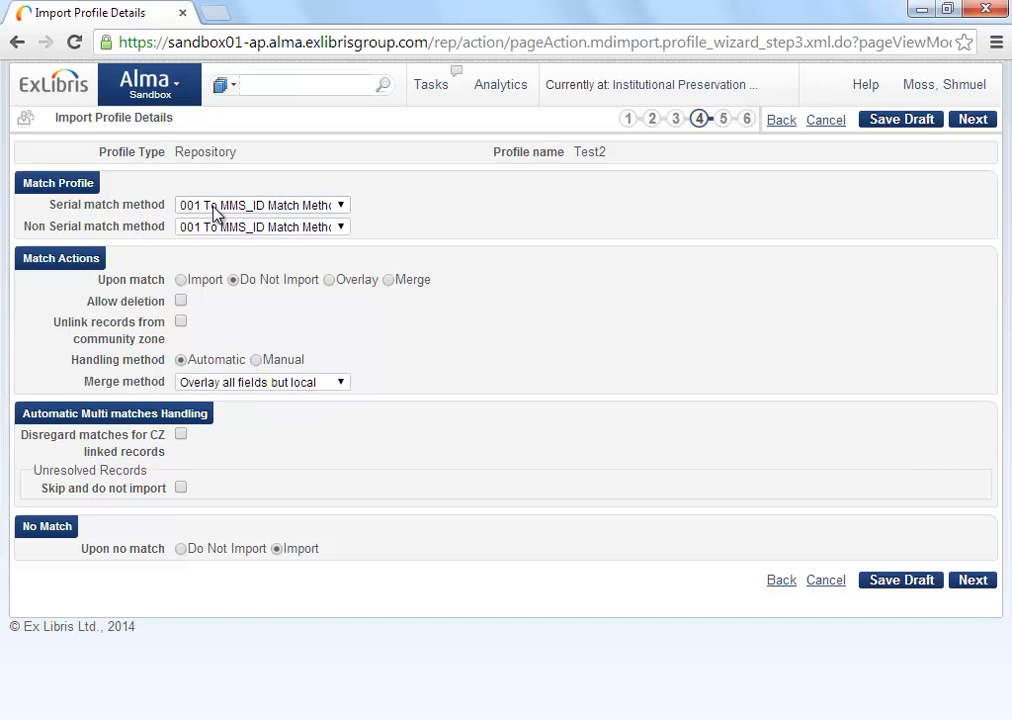
left_click(342, 206)
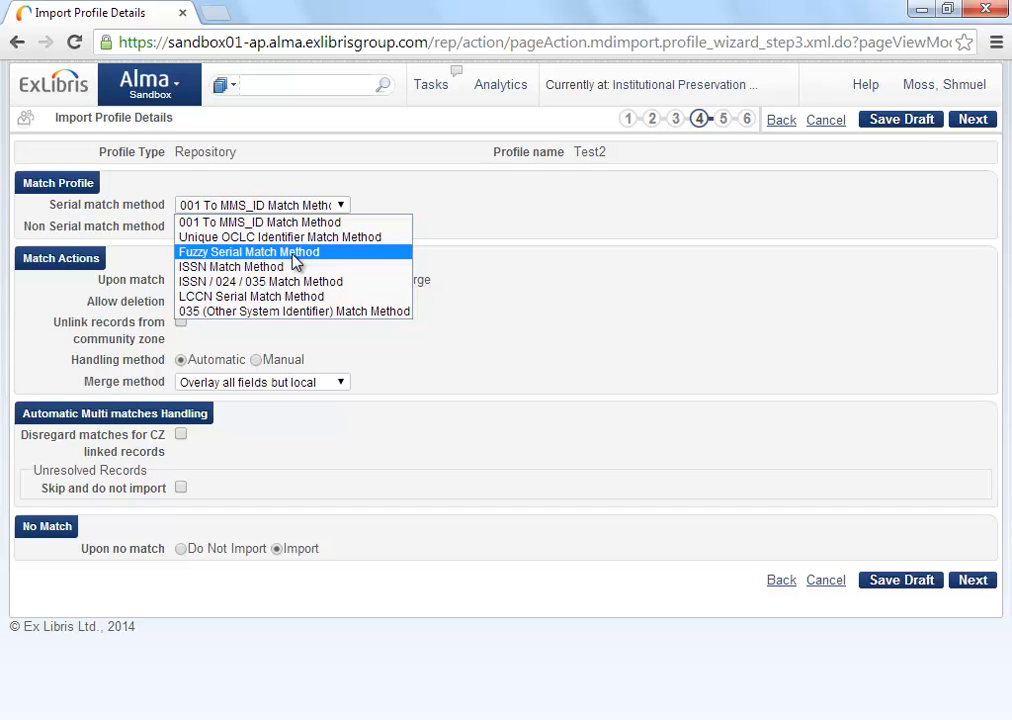
left_click(470, 215)
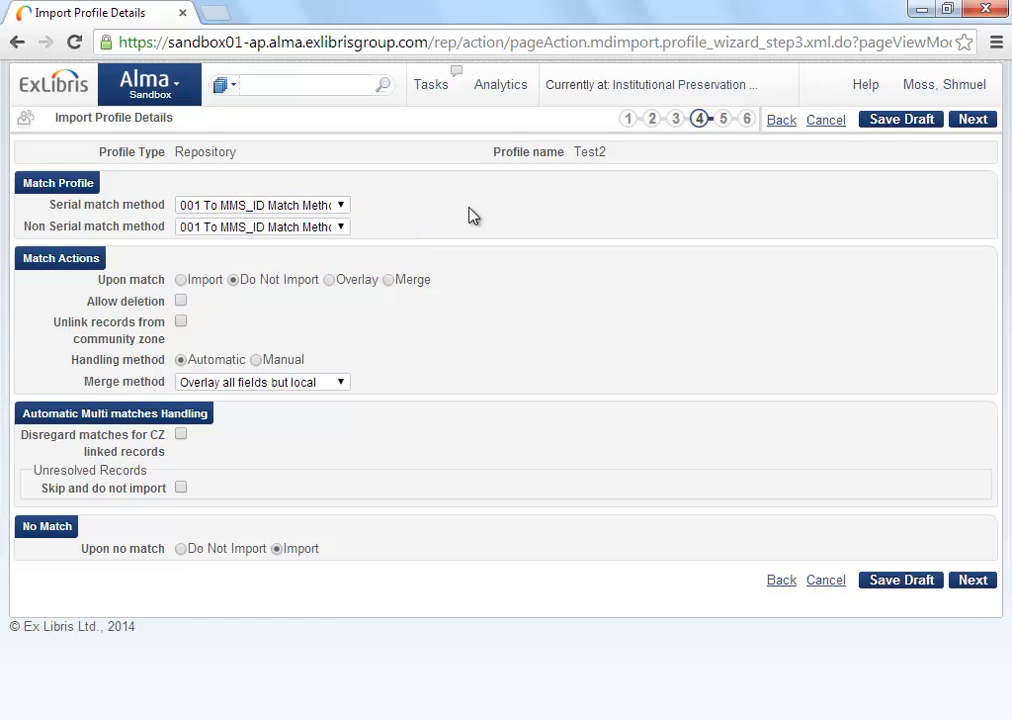
left_click_drag(51, 206, 66, 205)
left_click_drag(10, 230, 82, 231)
left_click(82, 231)
left_click_drag(98, 284, 164, 284)
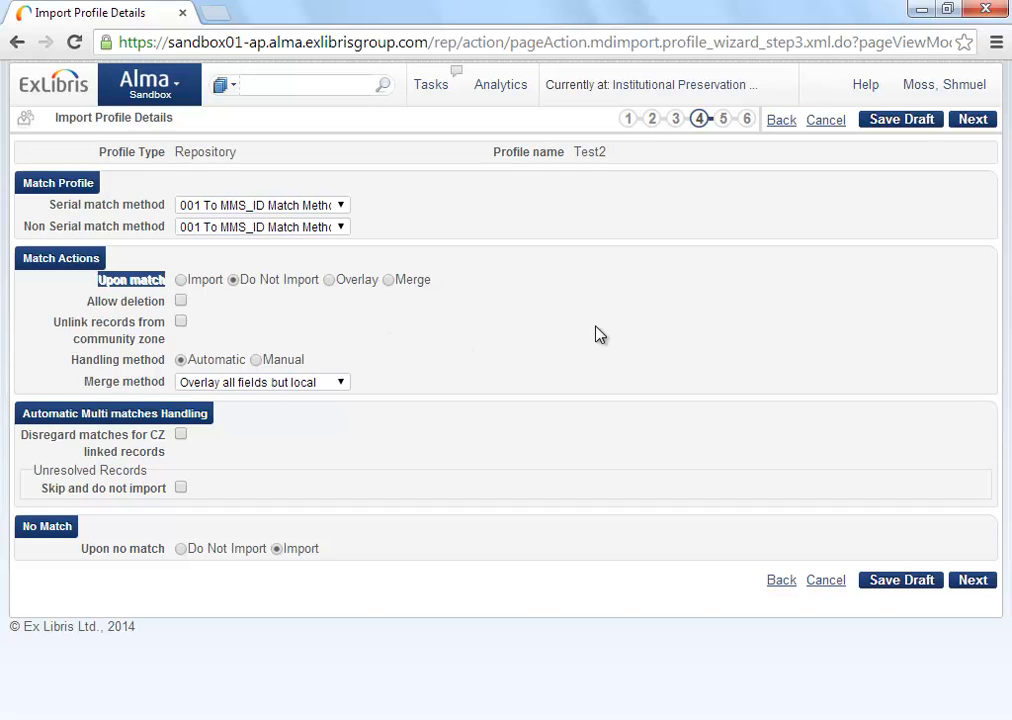
left_click(590, 292)
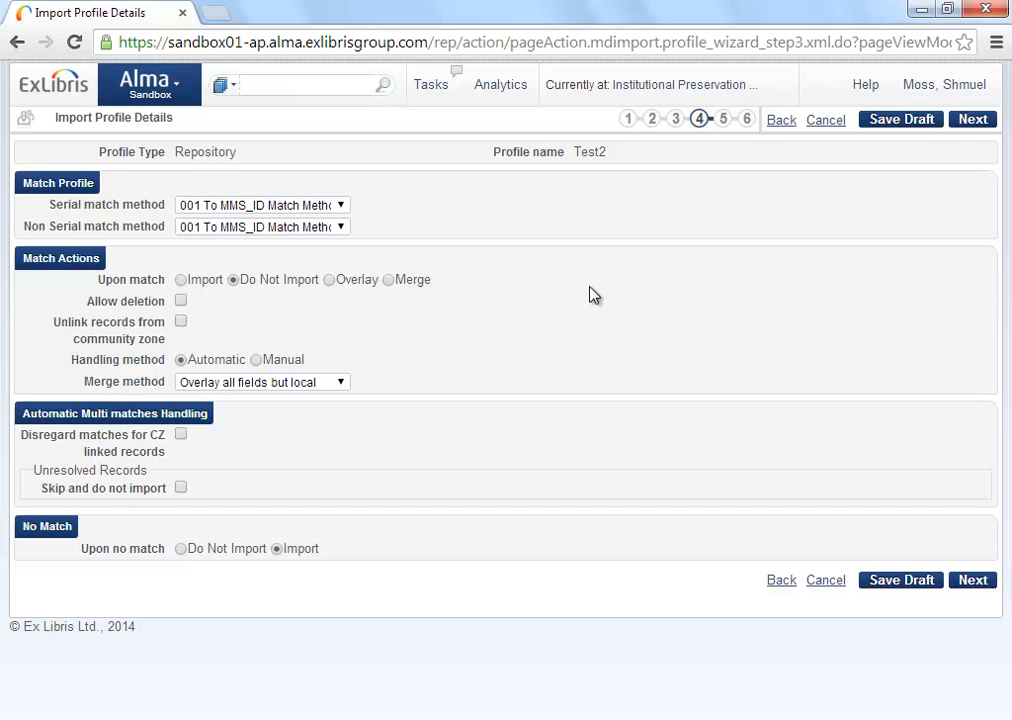
- Set the action upon match to Merge and review the available merge methods, keeping Overlay all fields but local
left_click(182, 281)
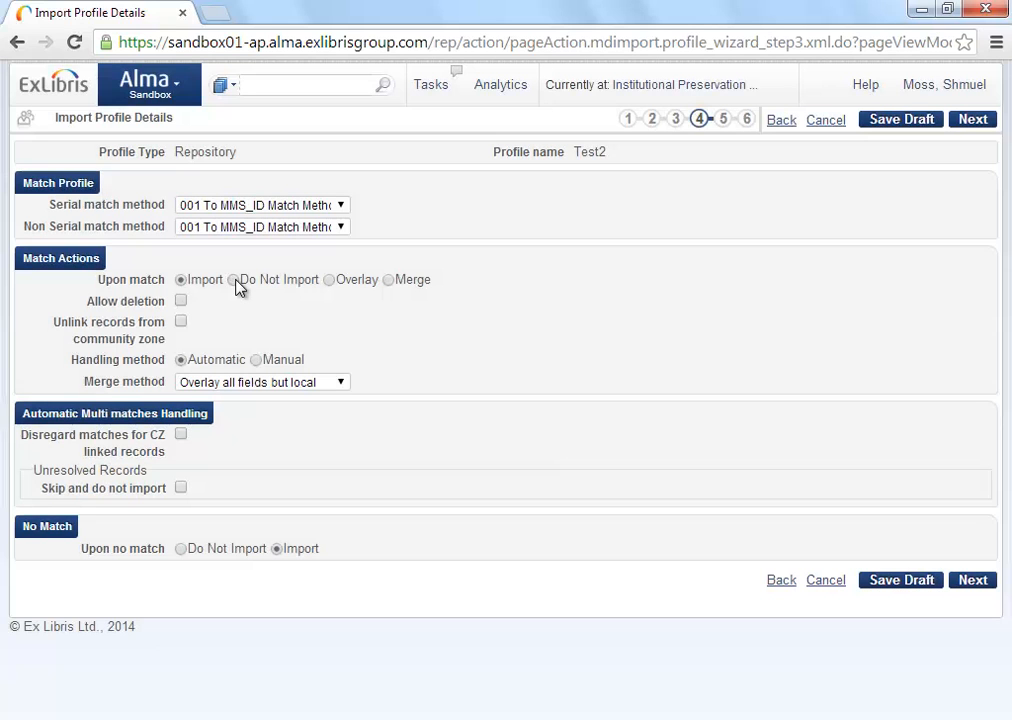
left_click(234, 281)
left_click(330, 281)
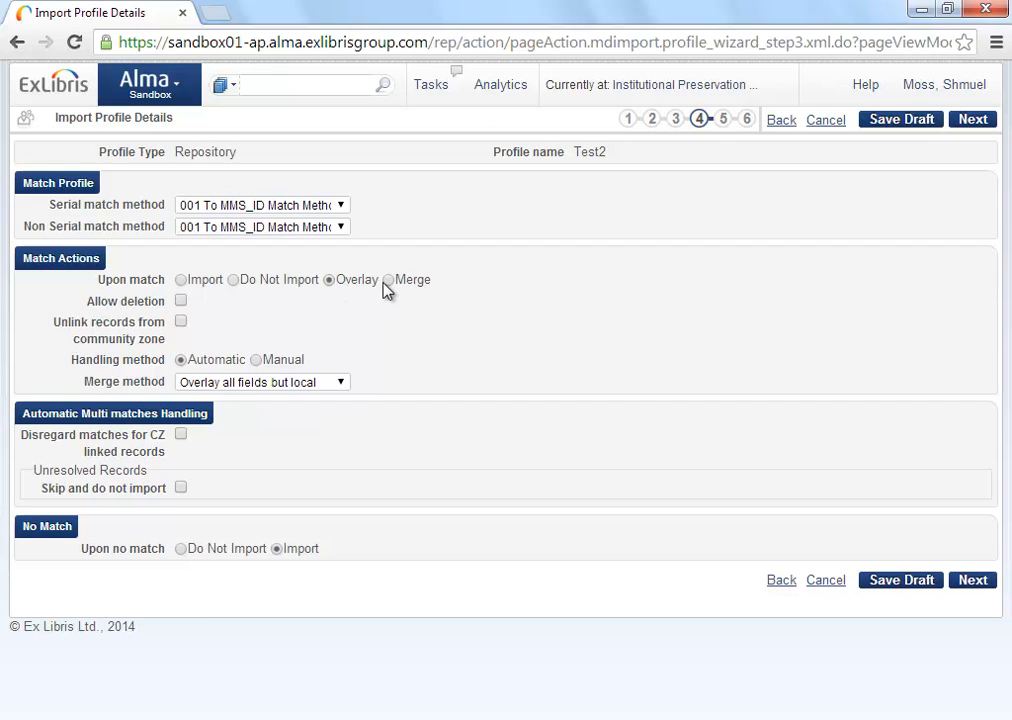
left_click(389, 281)
left_click(163, 390)
left_click(342, 386)
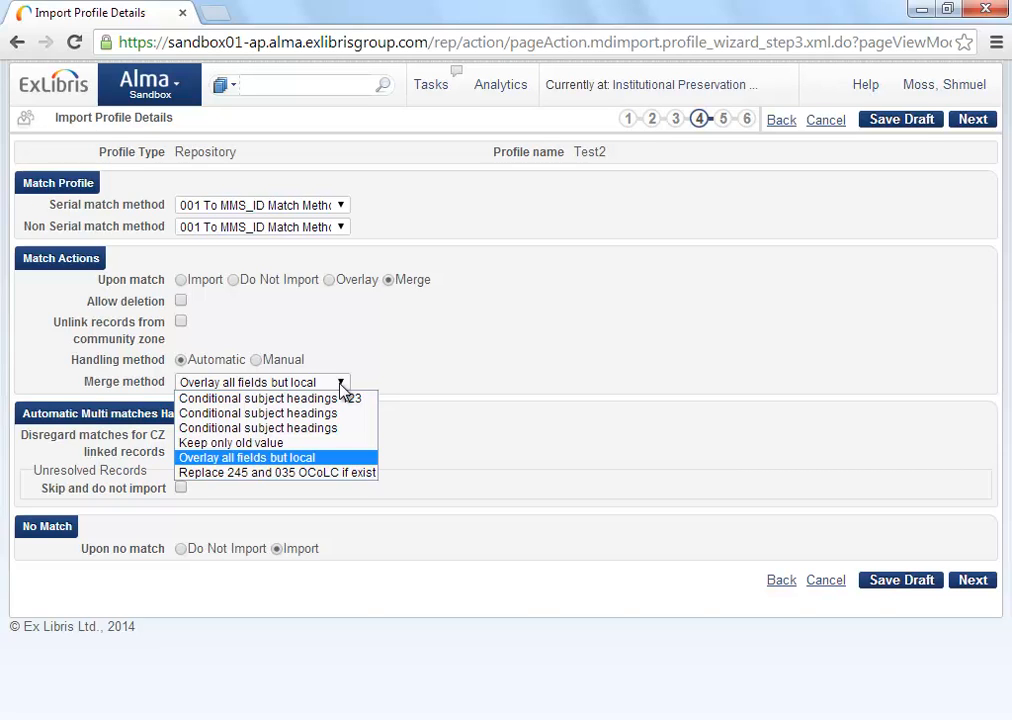
left_click(390, 370)
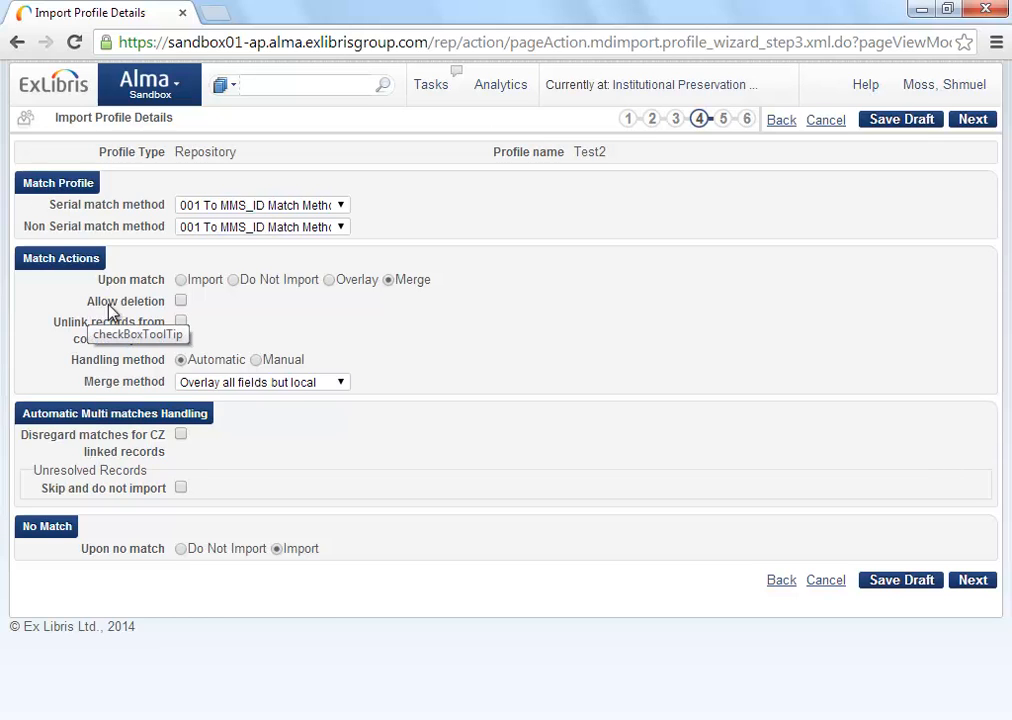
- Enable Allow deletion and Unlink records from community zone in the match actions
left_click(181, 302)
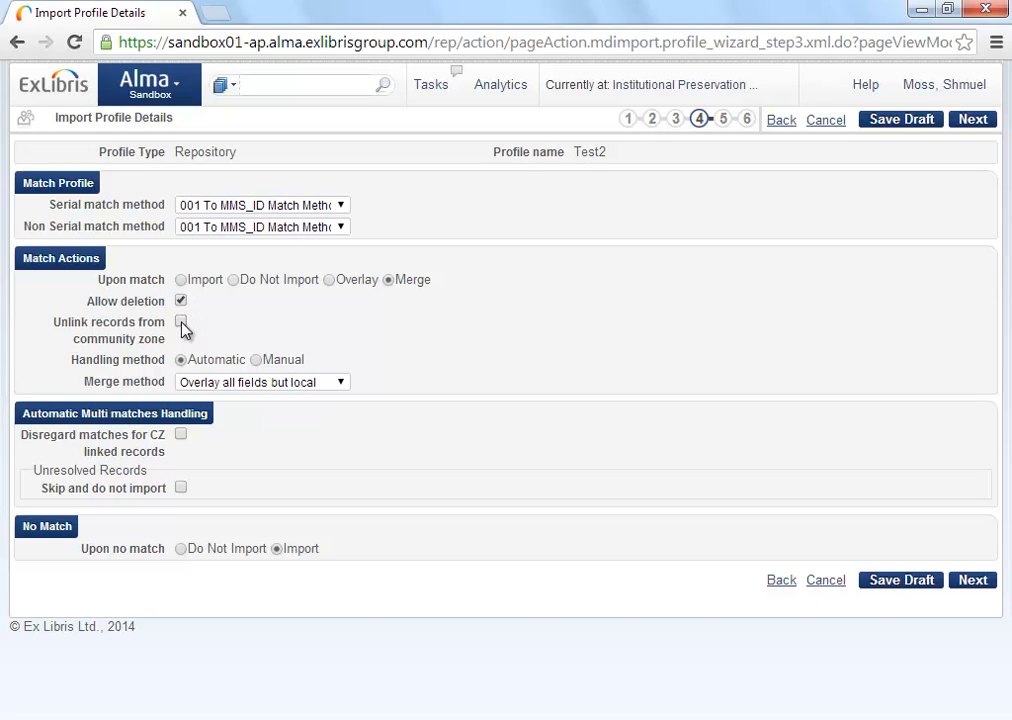
left_click(182, 323)
- Switch the match handling method to Manual and restore it to Automatic
left_click_drag(74, 365, 166, 361)
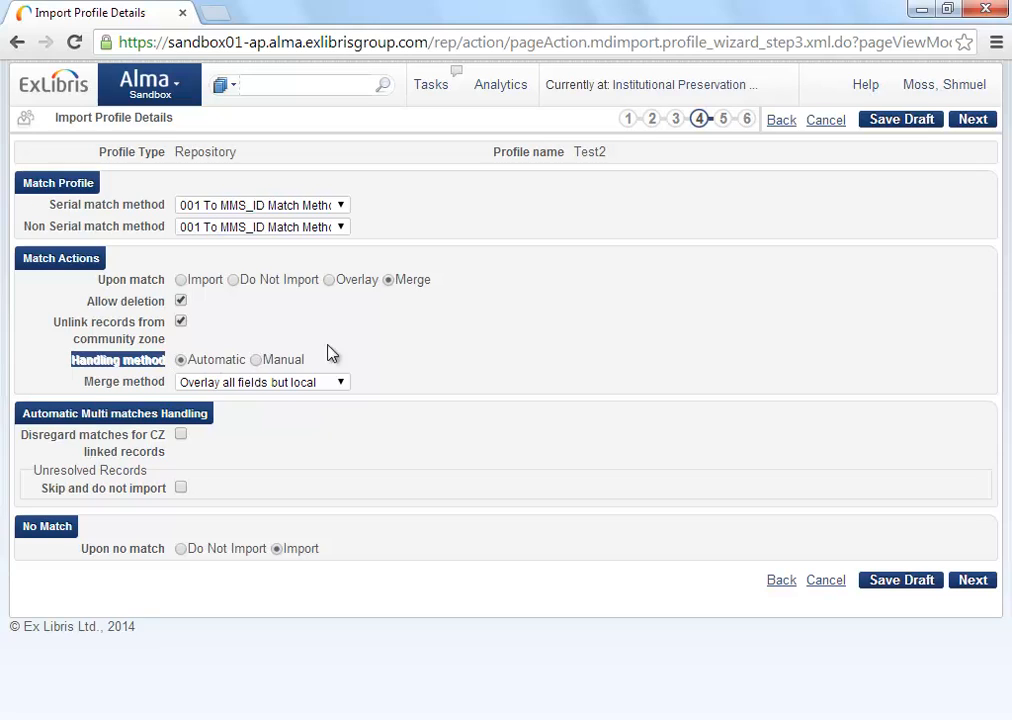
left_click(393, 350)
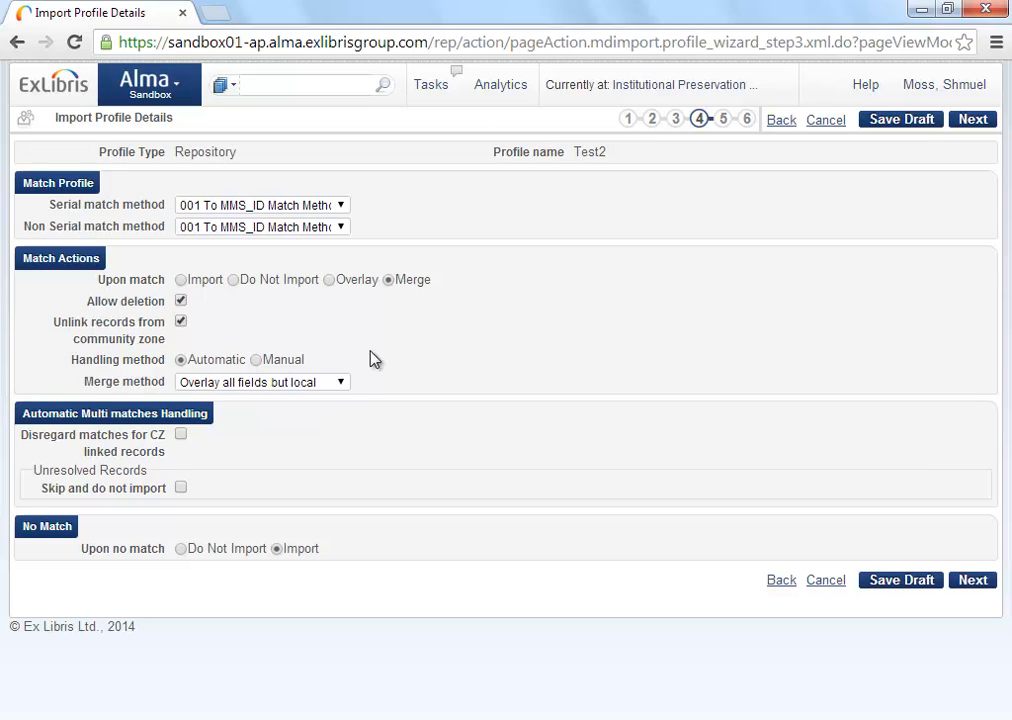
left_click(258, 362)
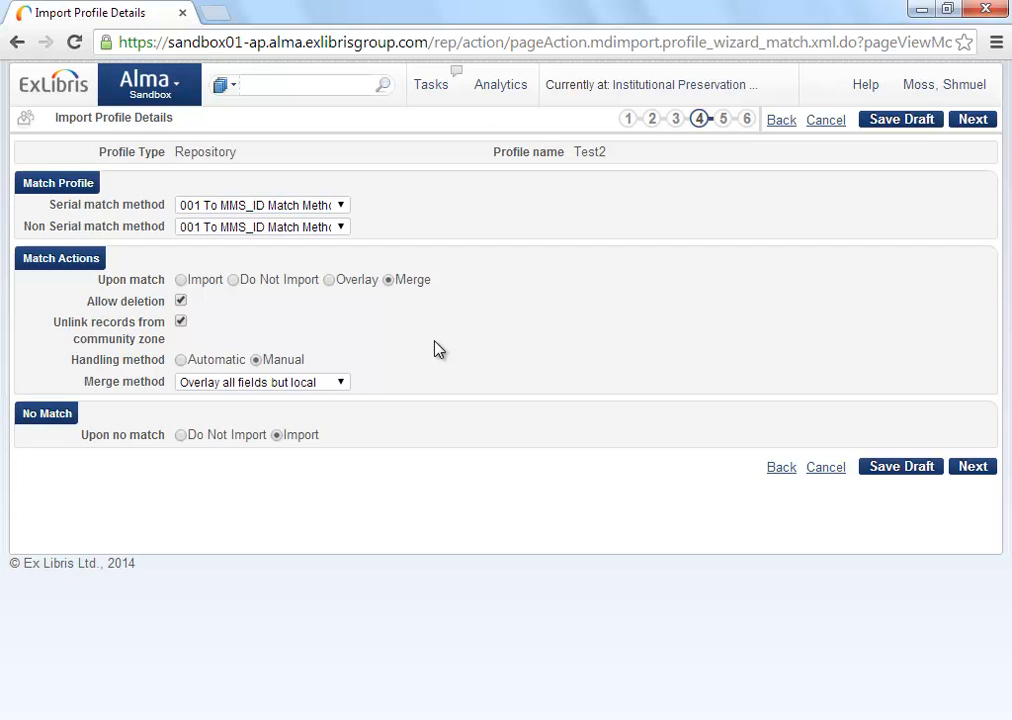
left_click(185, 363)
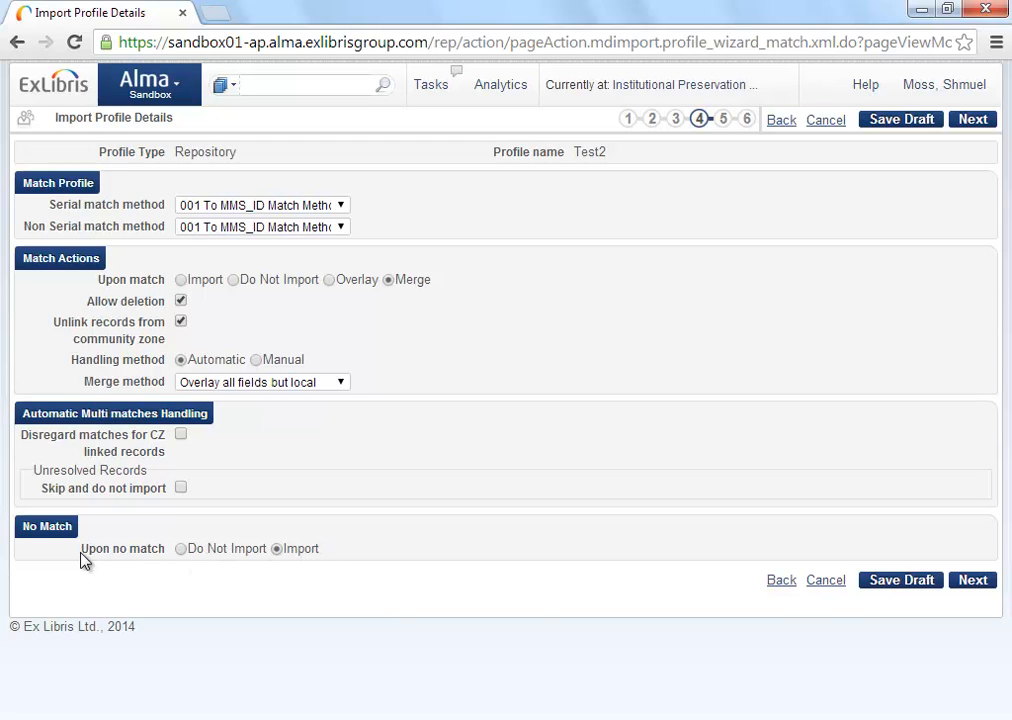
- Set the action upon no match to Do Not Import
left_click_drag(81, 555, 183, 558)
left_click(182, 550)
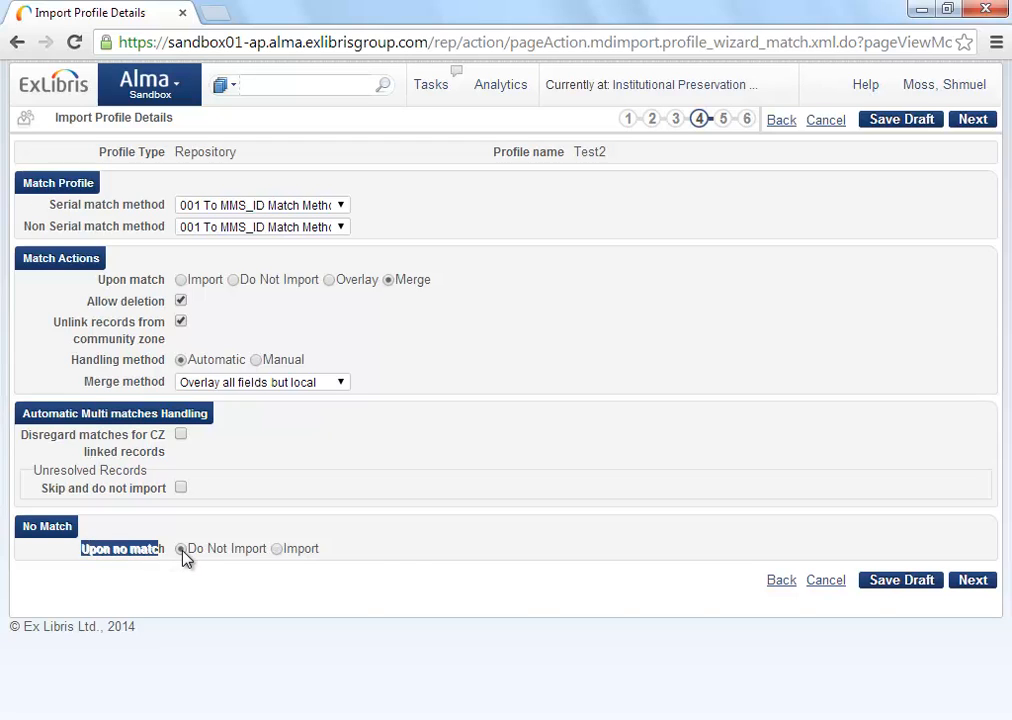
left_click(402, 545)
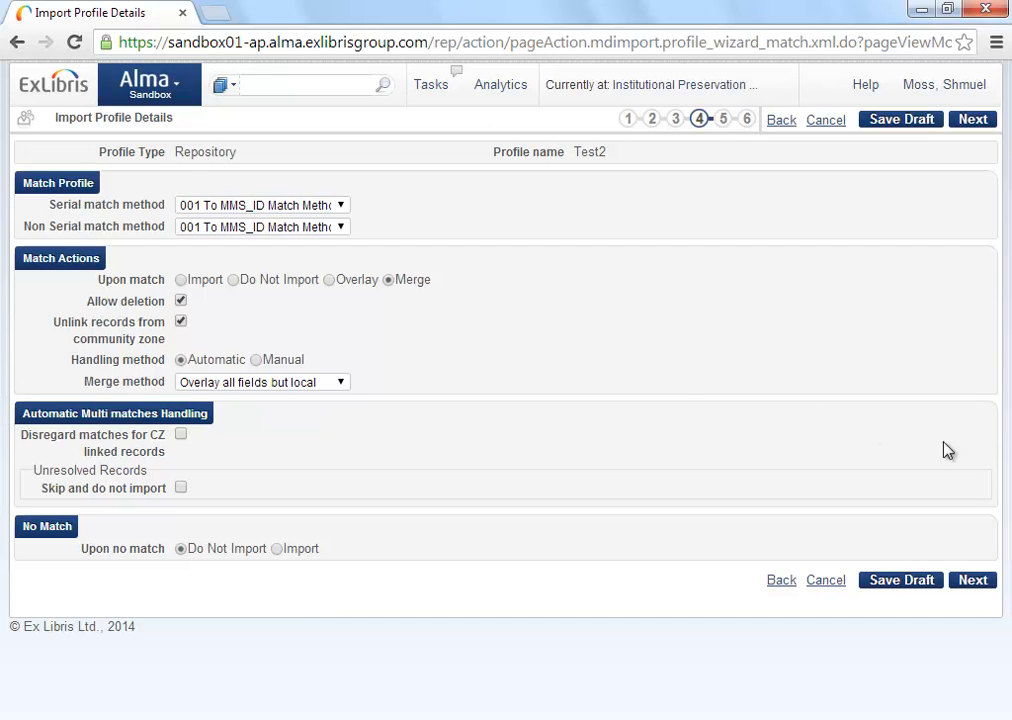
- Continue to the management tags and review the OCLC and Libraries Australia synchronization options, keeping both at Don't publish
left_click(976, 583)
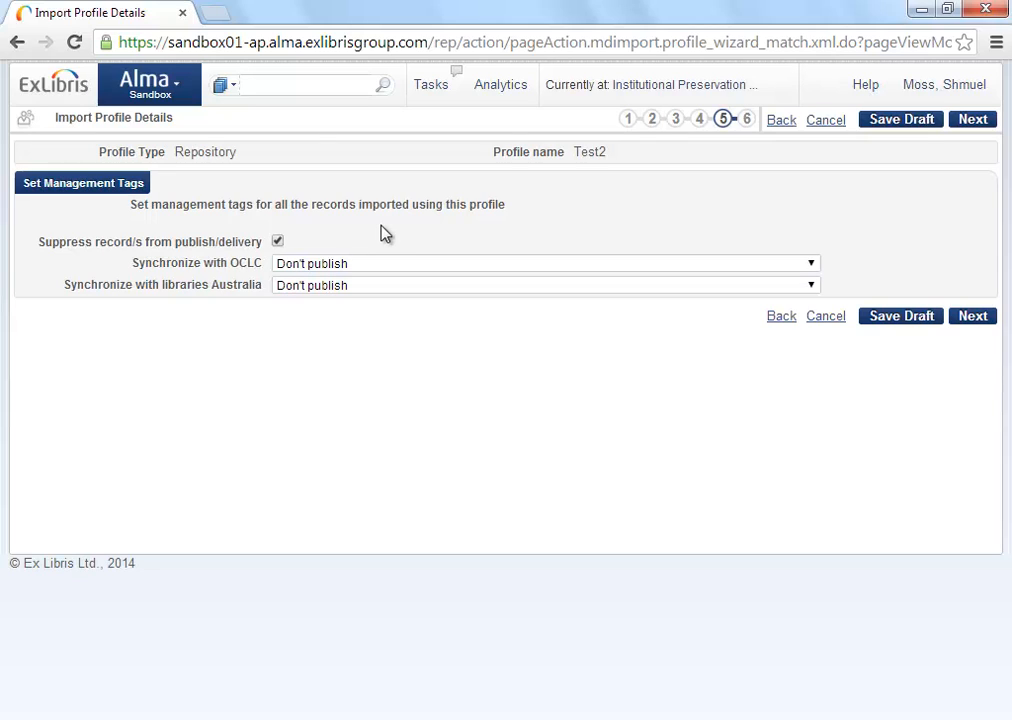
left_click_drag(141, 268, 233, 270)
left_click(233, 270)
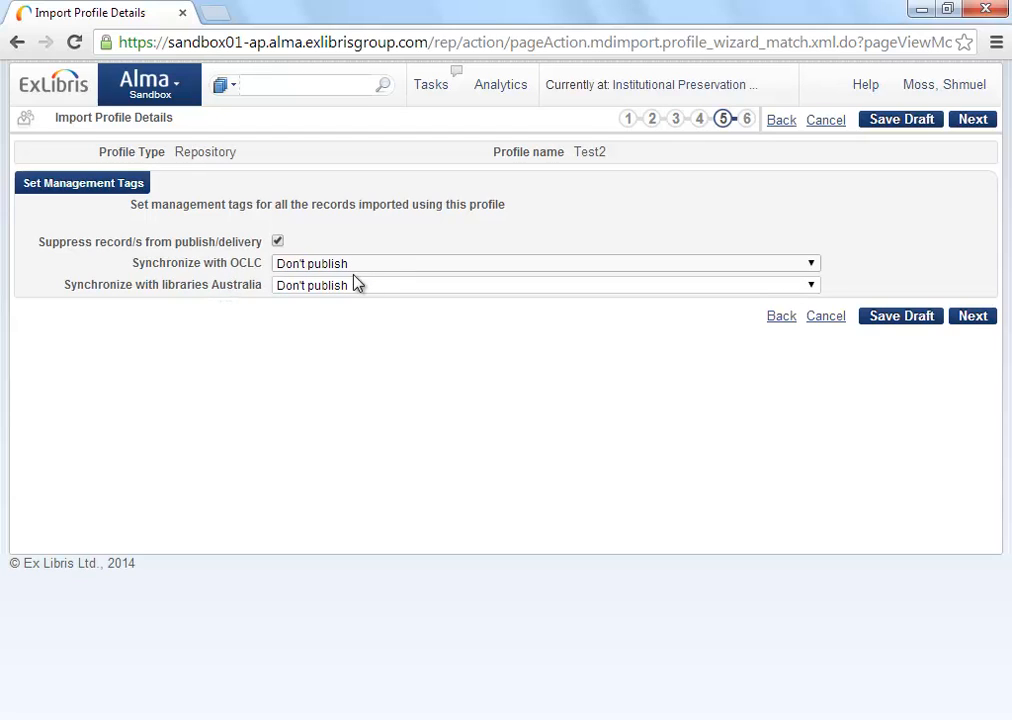
left_click(296, 268)
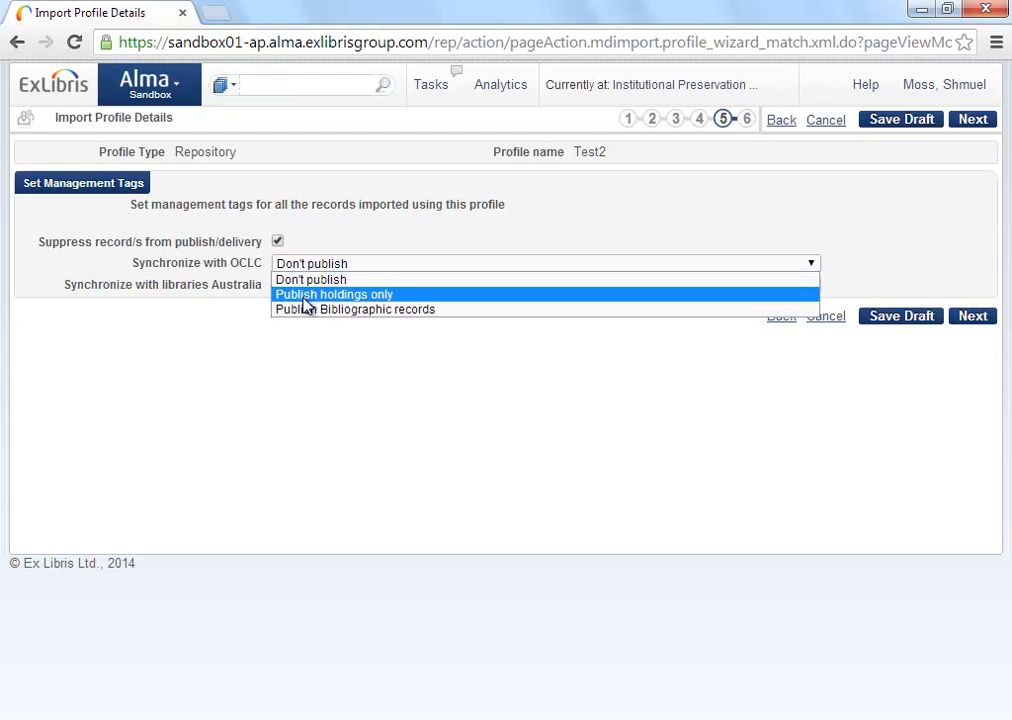
left_click(287, 354)
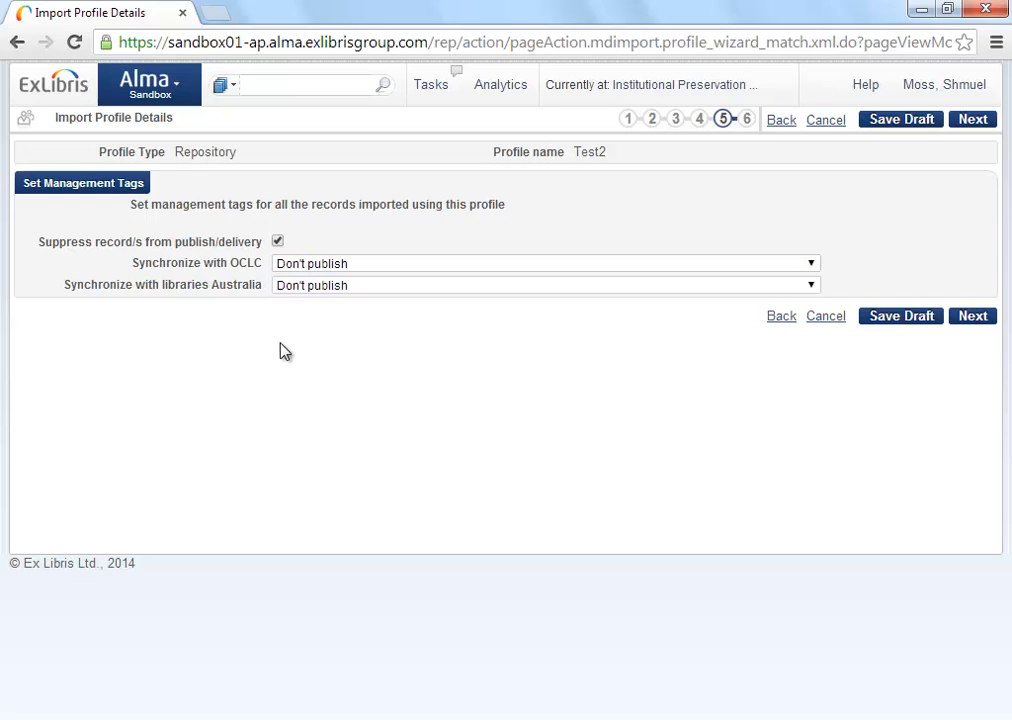
left_click(297, 290)
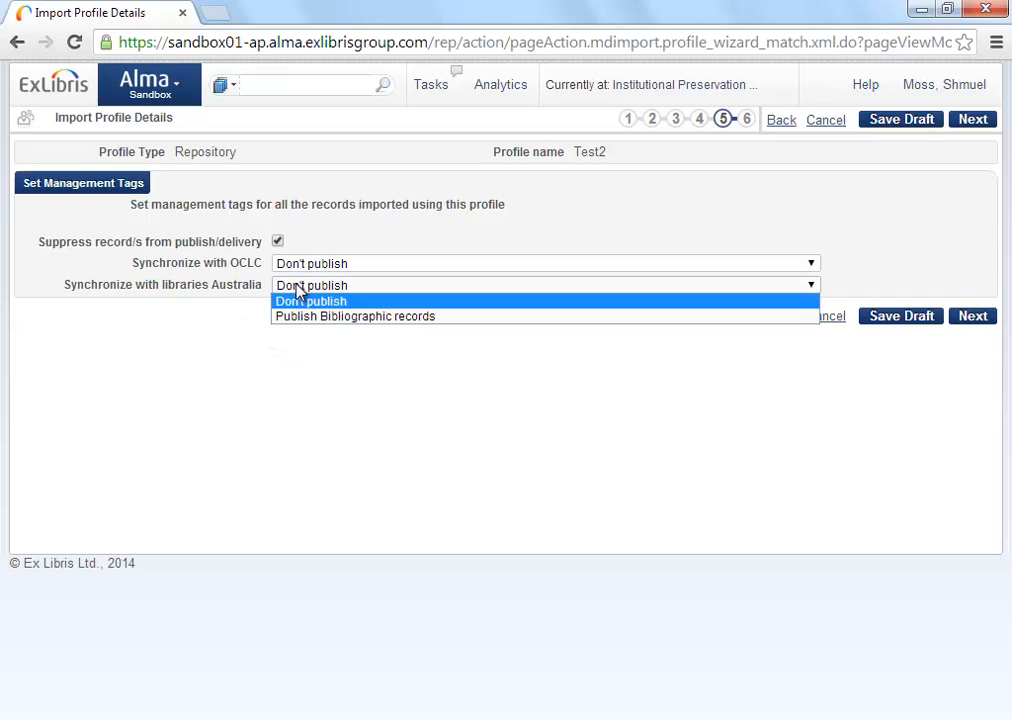
left_click(283, 301)
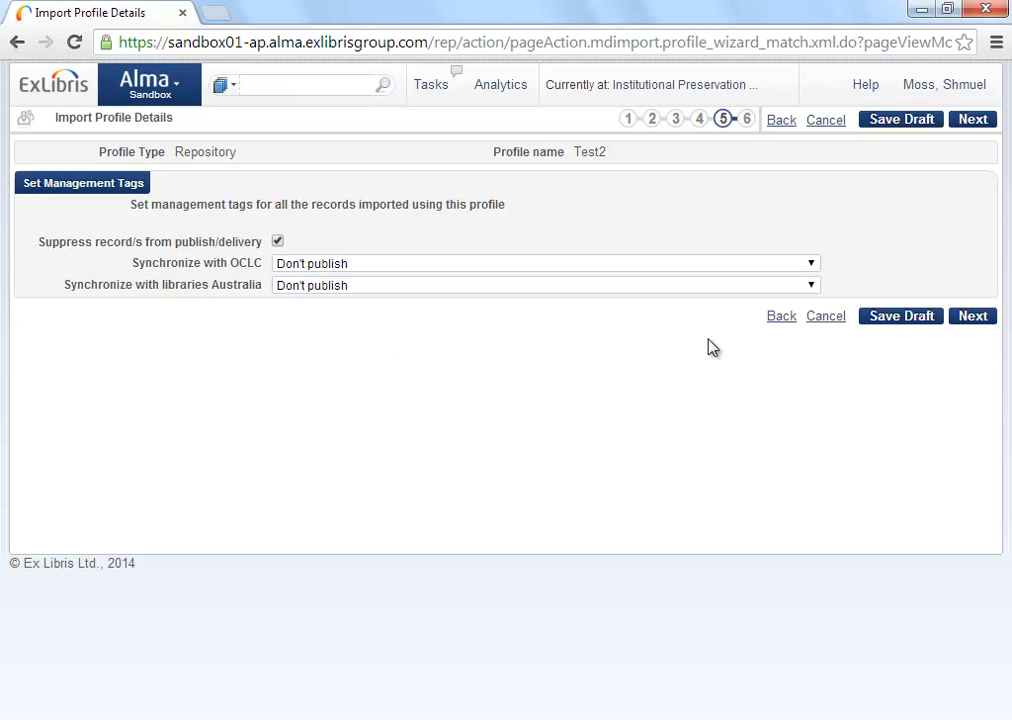
- Continue to the inventory operations and display the mapping settings for Electronic and Physical inventory
left_click(972, 317)
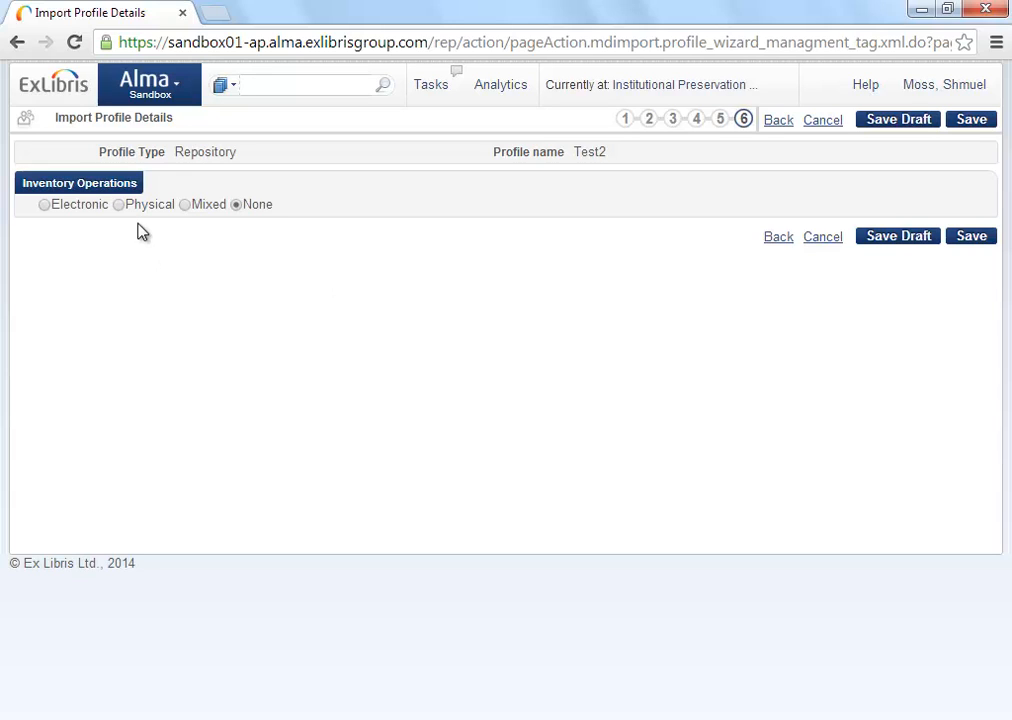
double_click(253, 207)
left_click(44, 205)
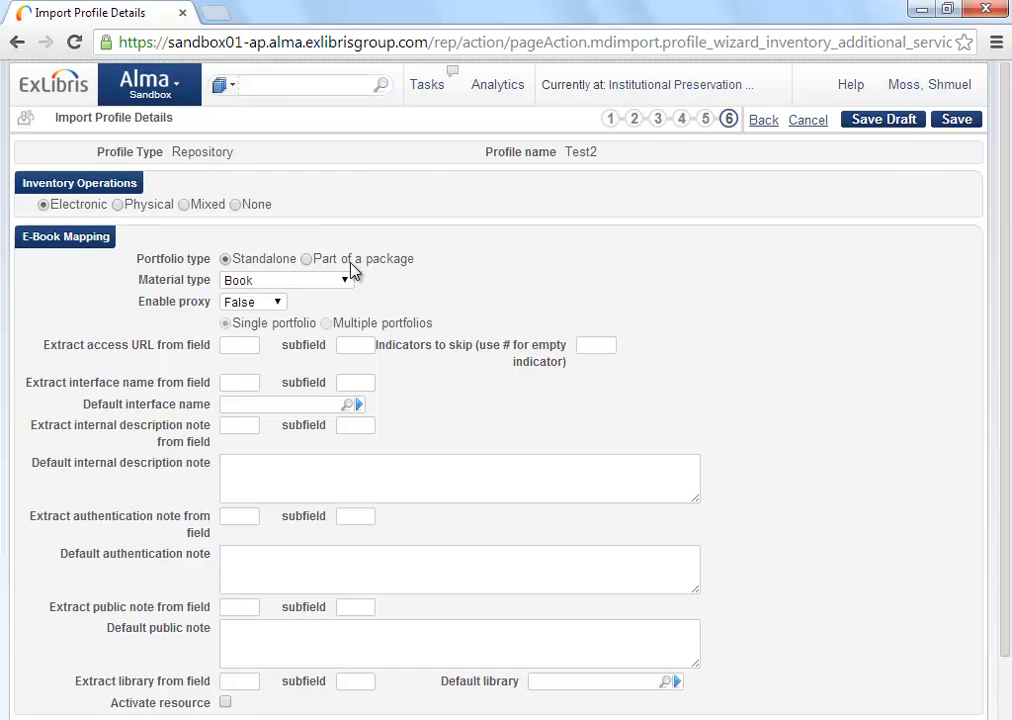
left_click(118, 205)
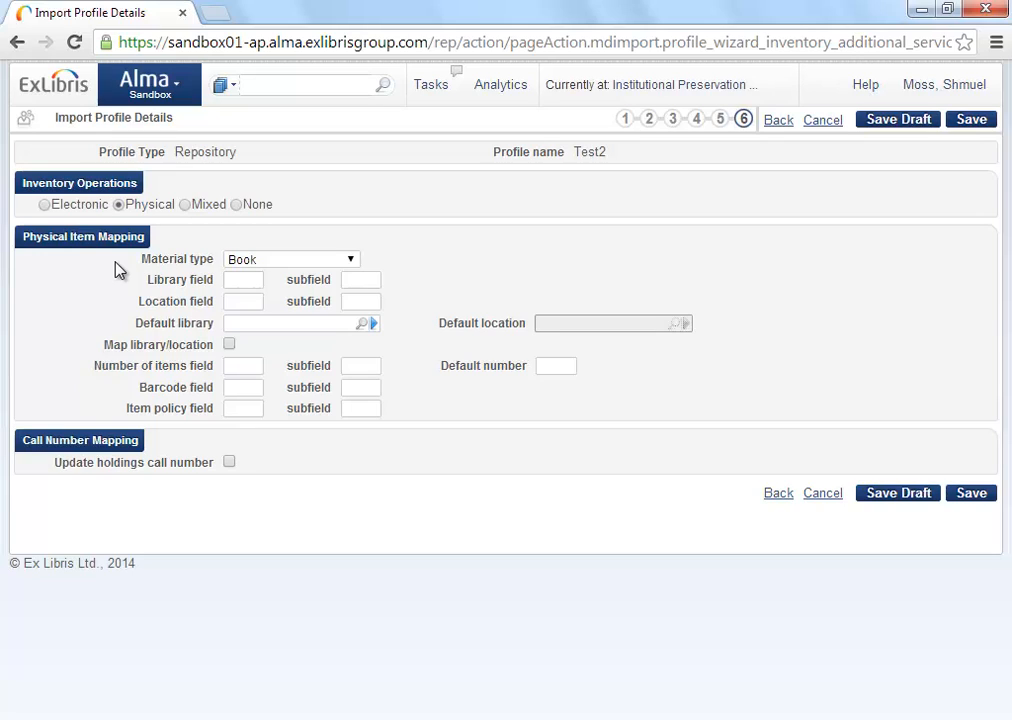
- Set the inventory operations to Mixed, with the resource type taken from field 987 subfield a
left_click(186, 205)
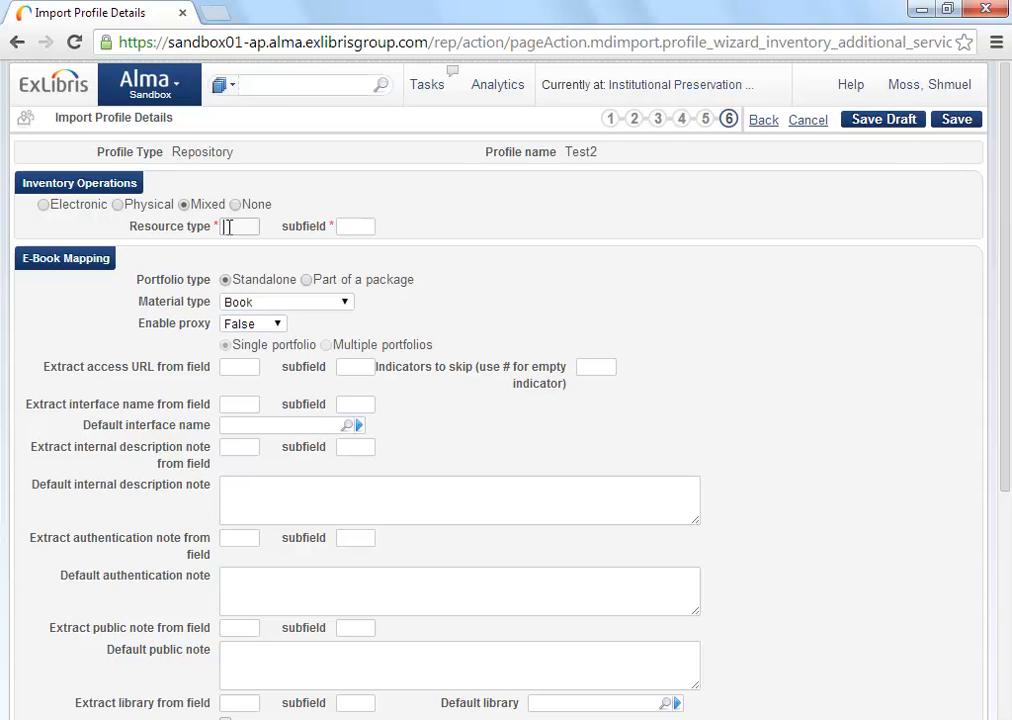
left_click(342, 224)
left_click(233, 225)
type("947")
left_click(350, 225)
type("a")
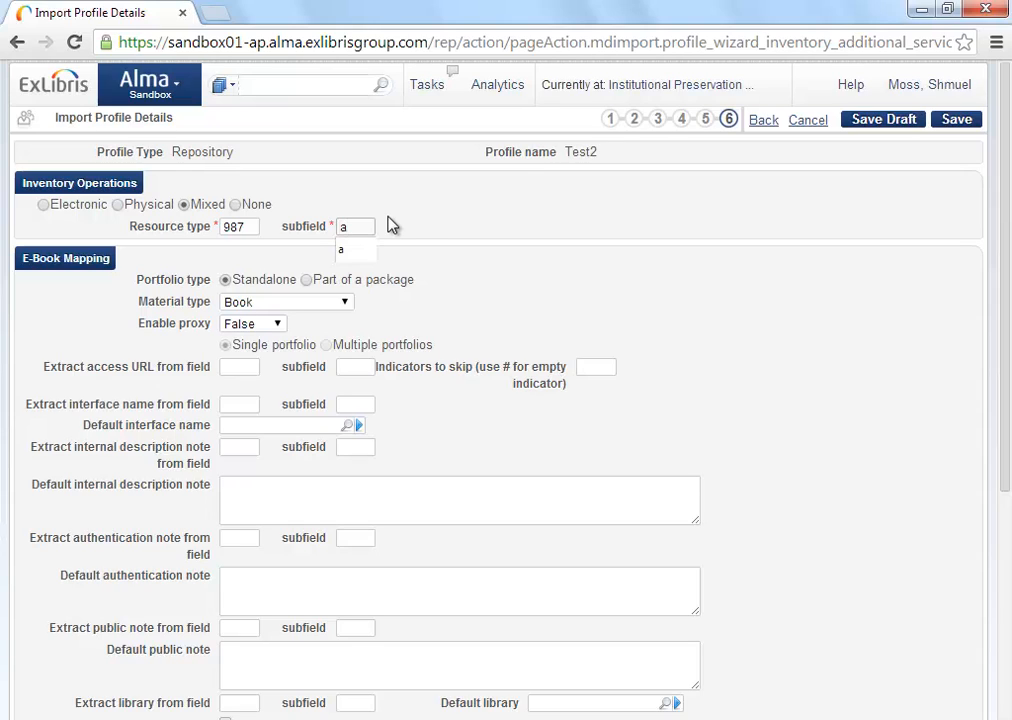
left_click(422, 217)
- Review the material types offered in the e-book mapping without changing the selection
scroll(391, 282, "down", 1)
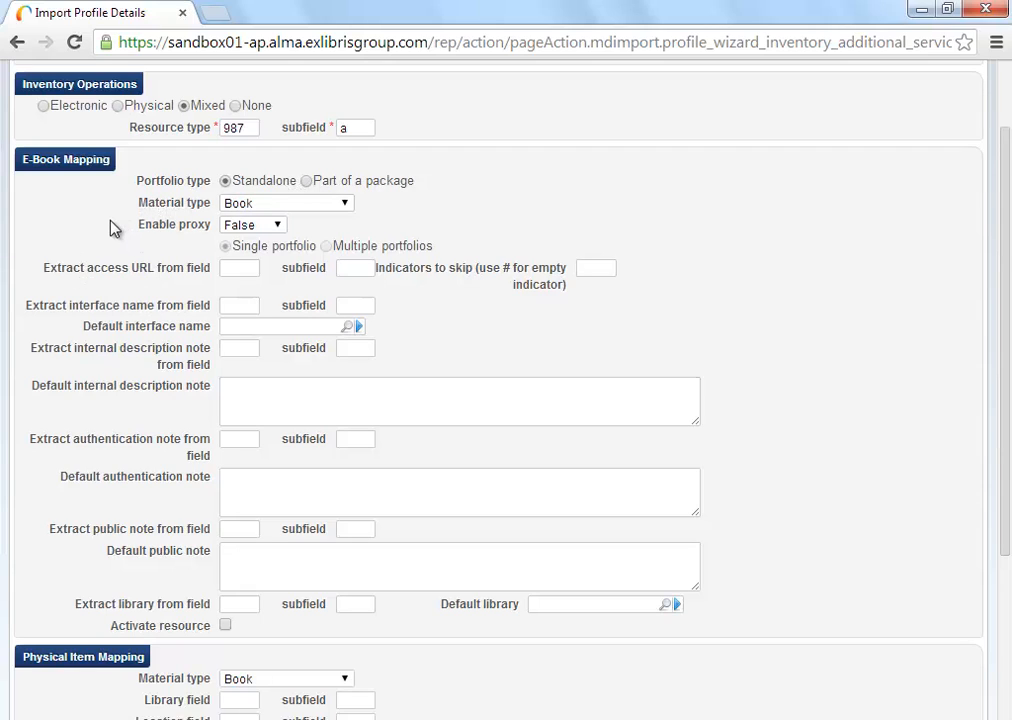
left_click(253, 205)
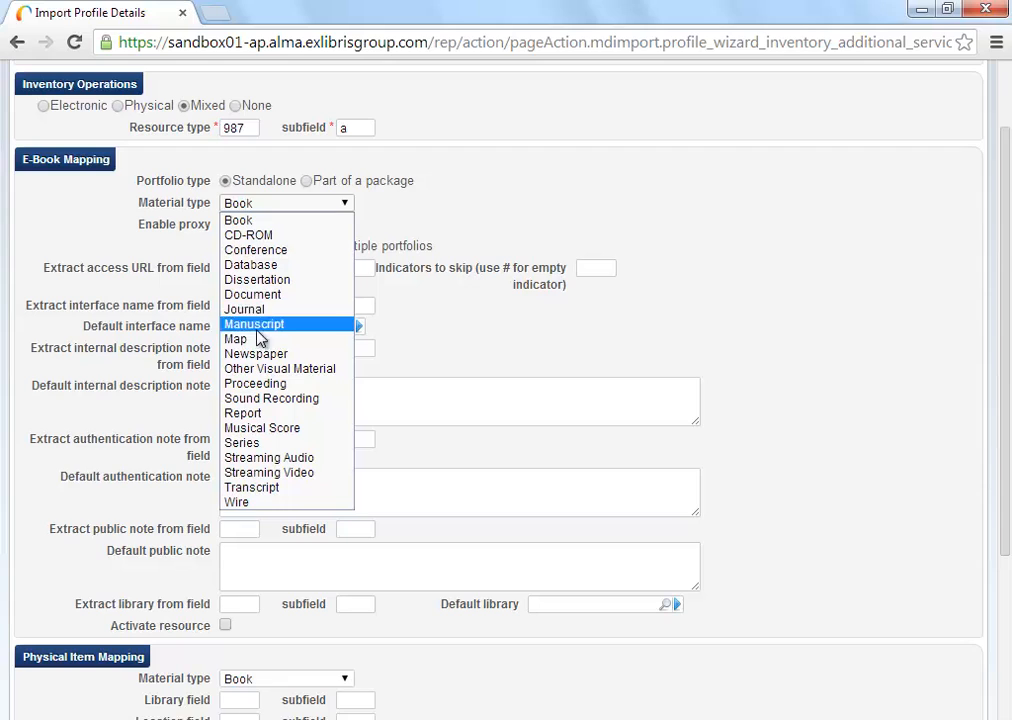
left_click(100, 230)
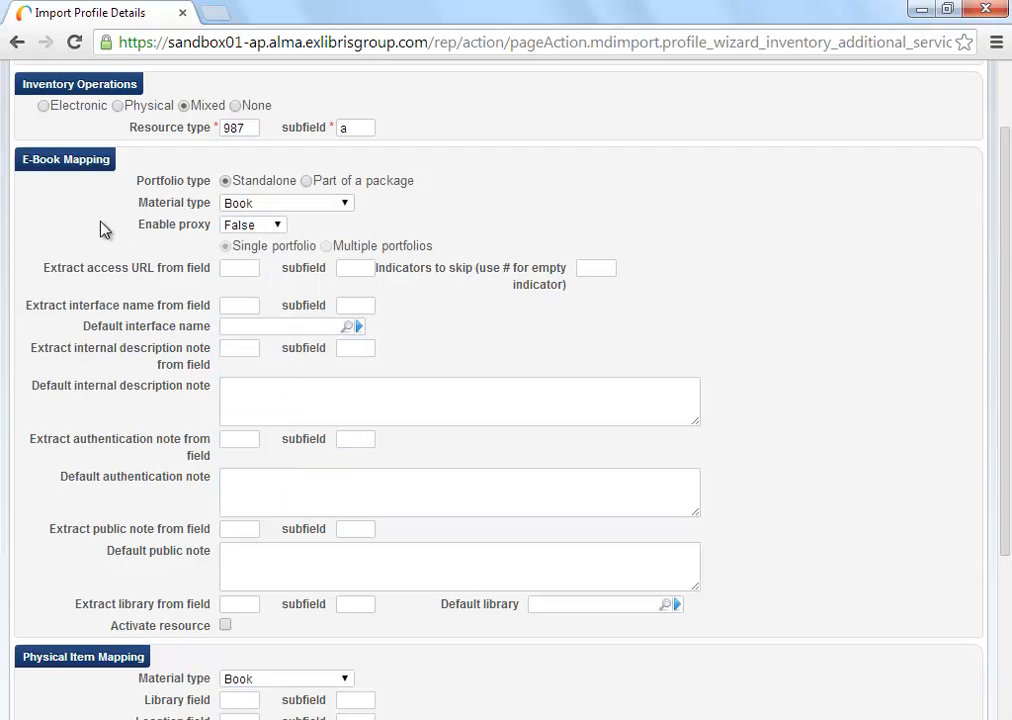
- Enable the proxy for the e-book mapping and review the available proxies, keeping the default one
left_click(278, 227)
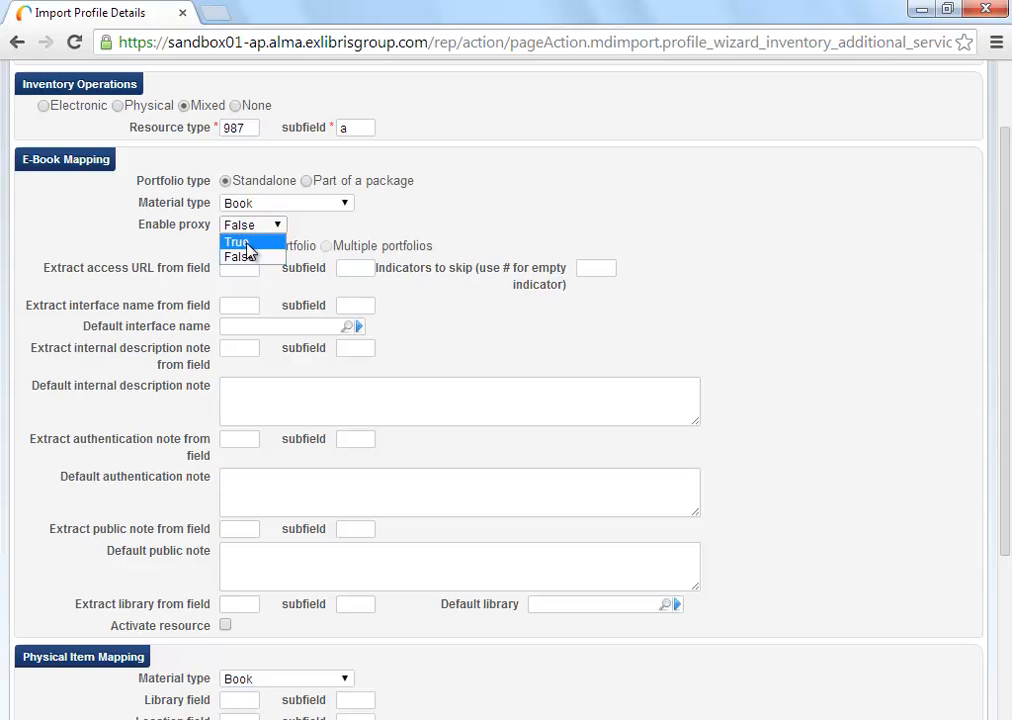
left_click(245, 244)
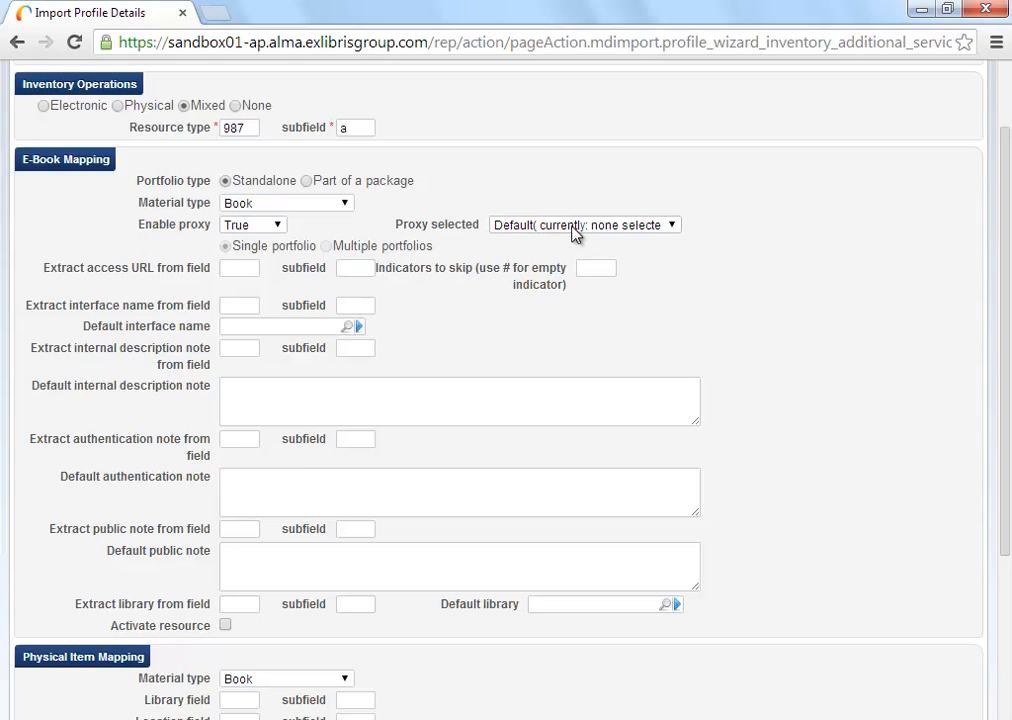
left_click(583, 228)
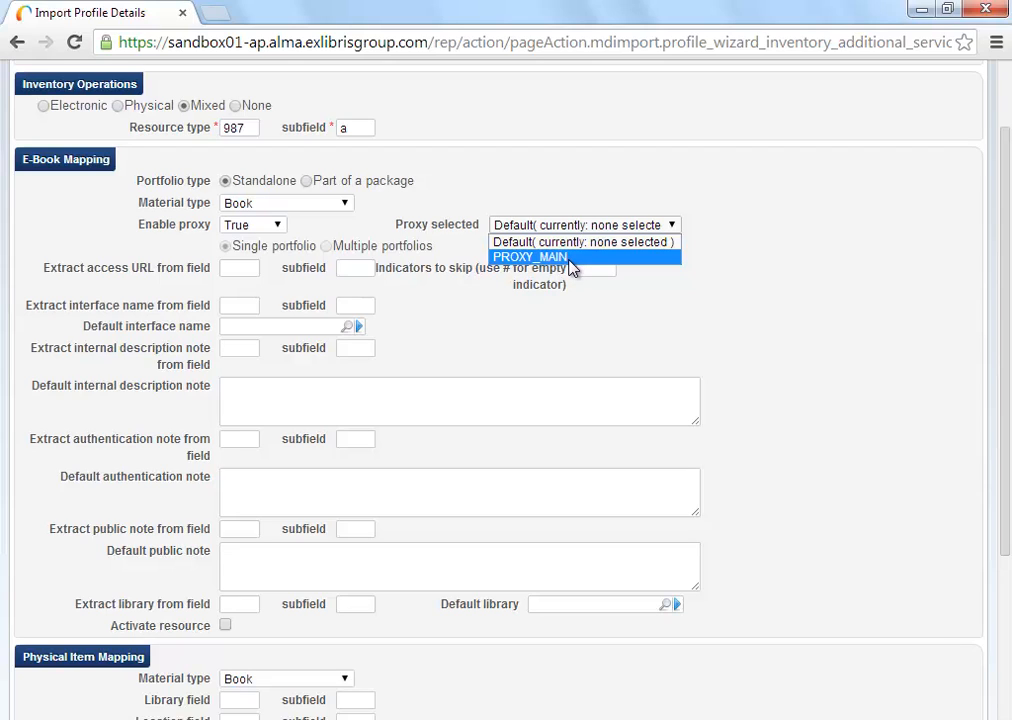
left_click(370, 229)
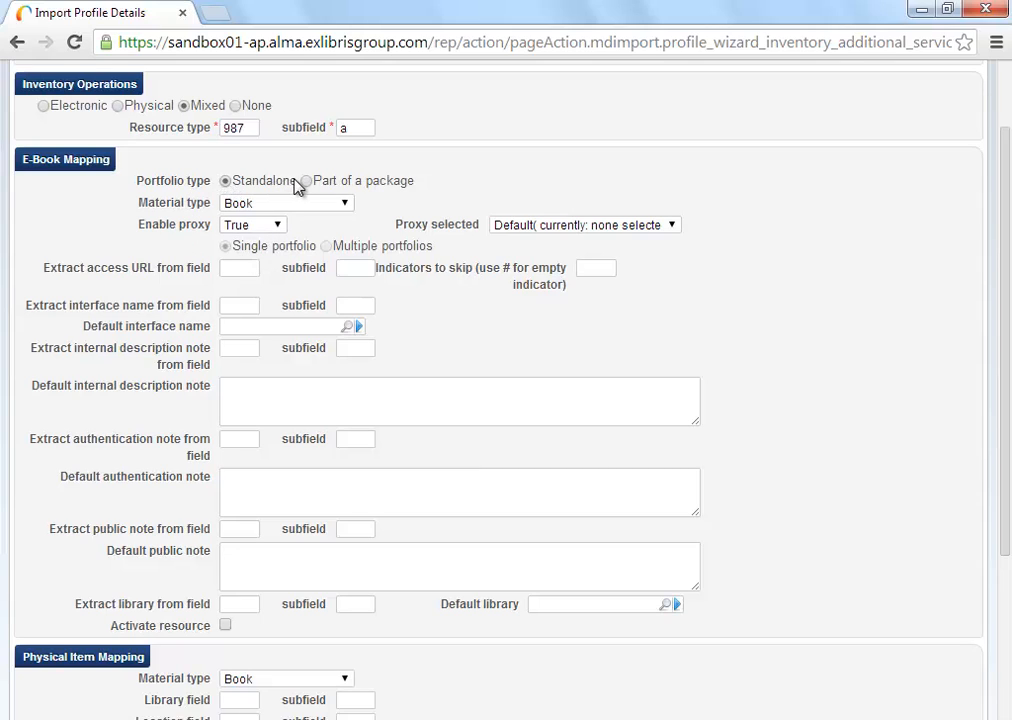
mouse_move(296, 185)
left_mouse_down()
mouse_move(238, 190)
mouse_move(294, 187)
left_mouse_up()
left_click_drag(240, 254, 433, 256)
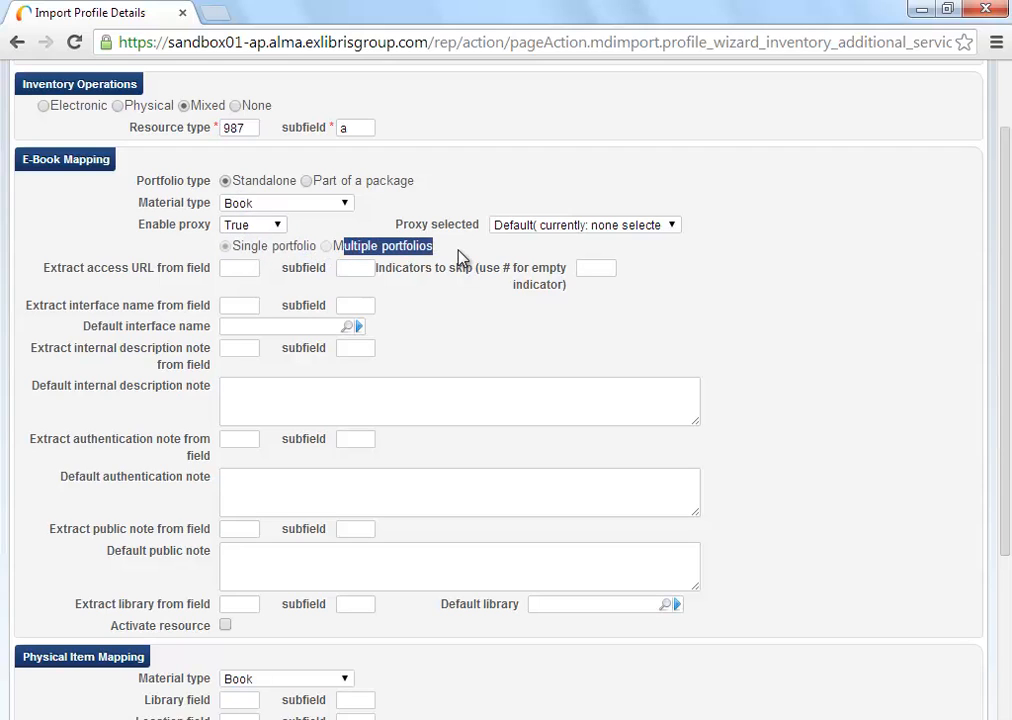
left_click(431, 254)
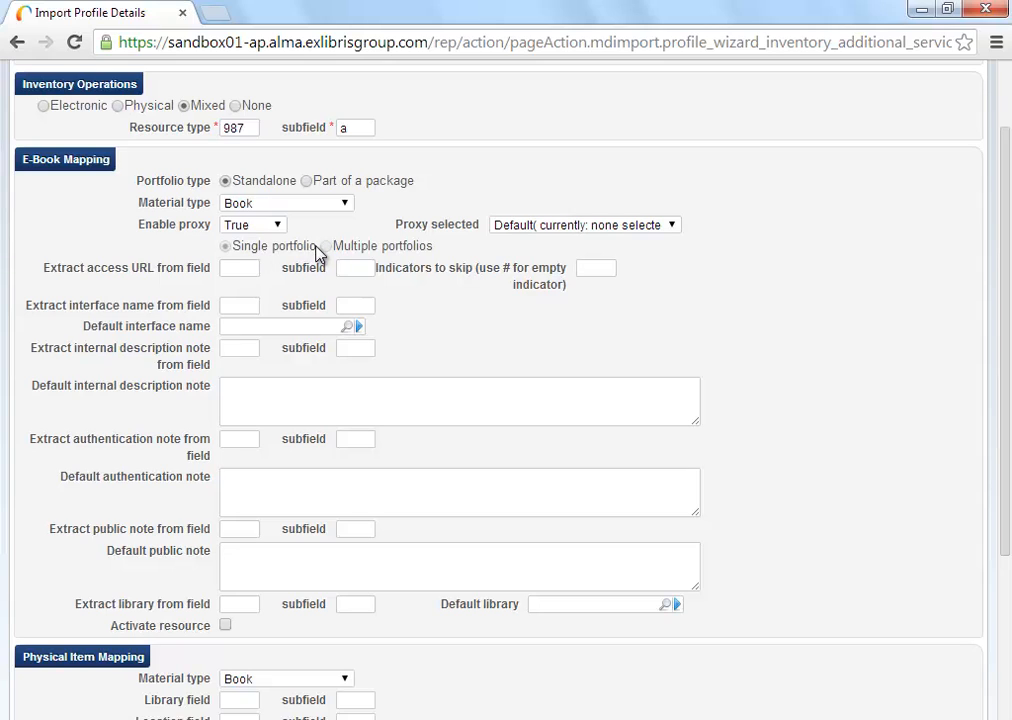
left_click_drag(318, 253, 236, 253)
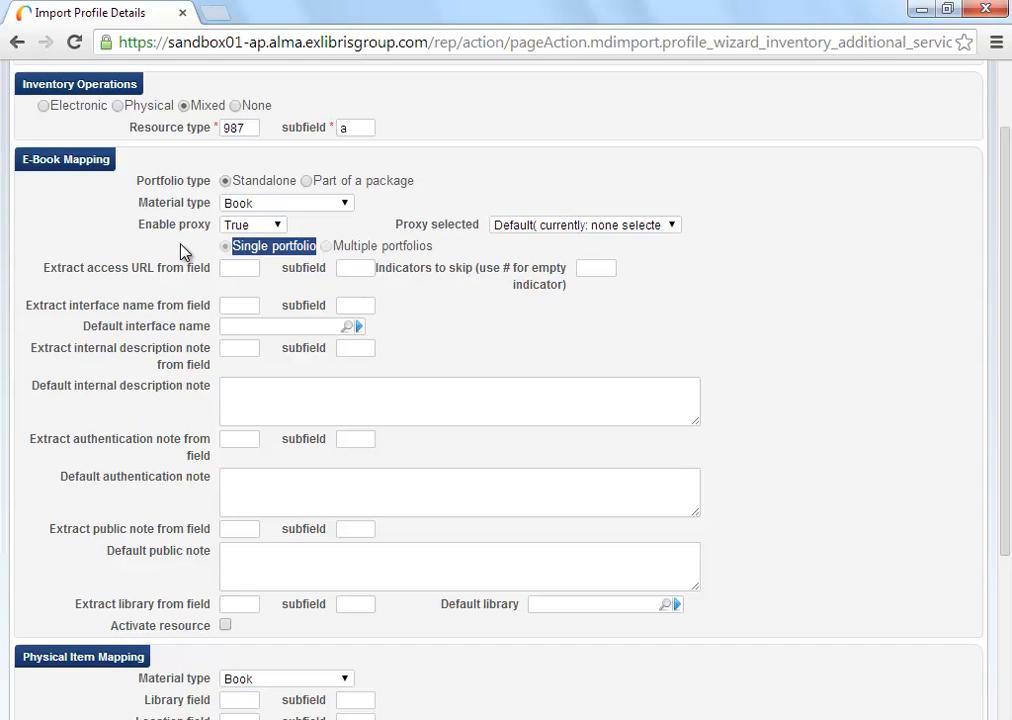
left_click(184, 252)
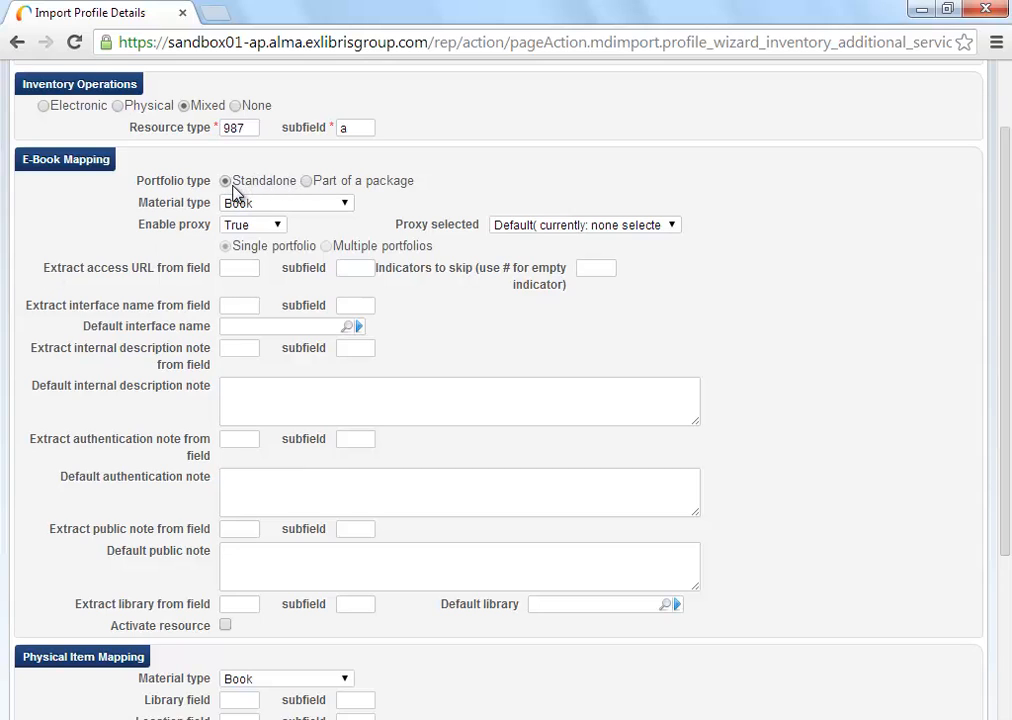
- Set the e-book access URL to be extracted from field 856 subfield u, leaving the indicators to skip empty
left_click(229, 267)
left_click(345, 267)
left_click(249, 269)
type("856")
left_click(348, 270)
type("u")
left_click(592, 268)
mouse_move(381, 276)
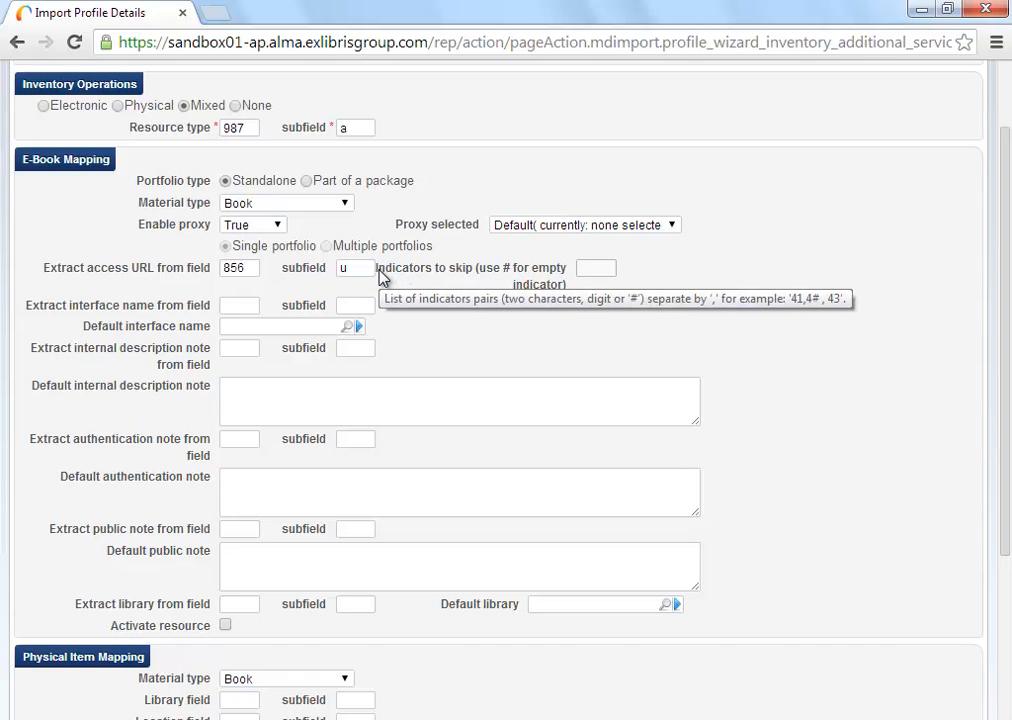
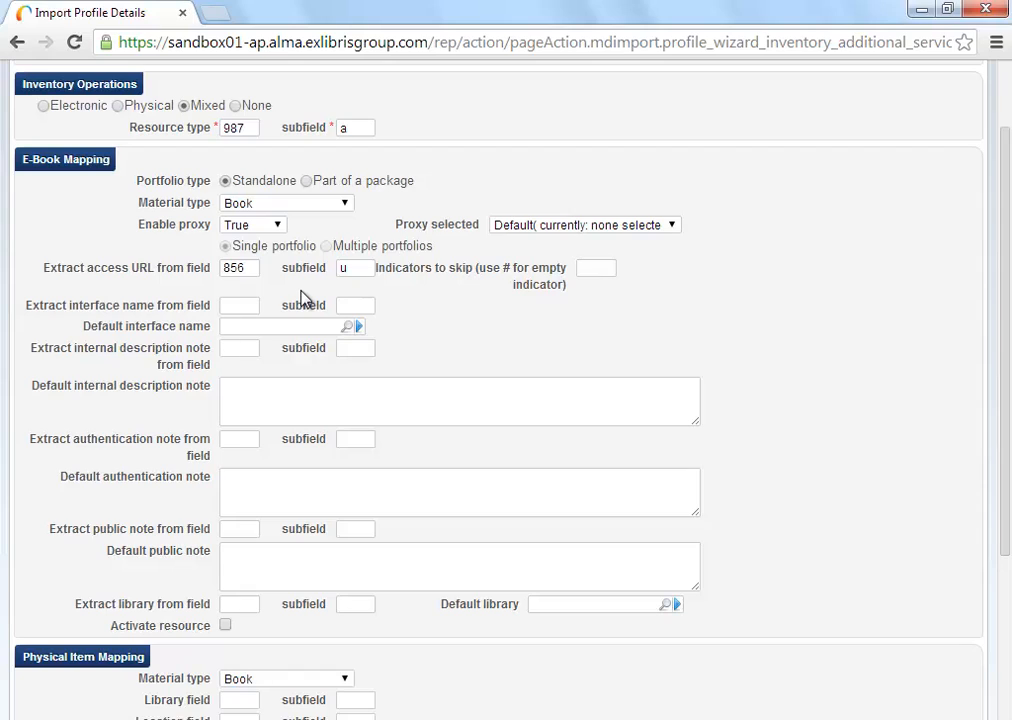
- Review the vendor interfaces available for the default interface name and return without choosing one
left_click(249, 304)
left_click(240, 326)
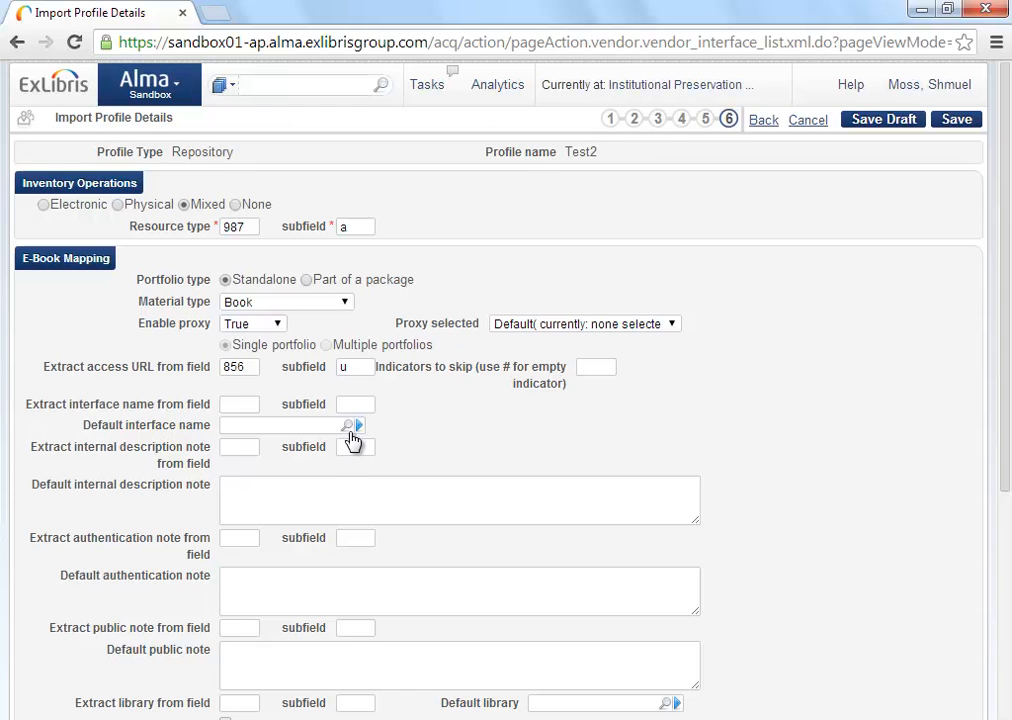
left_click(349, 427)
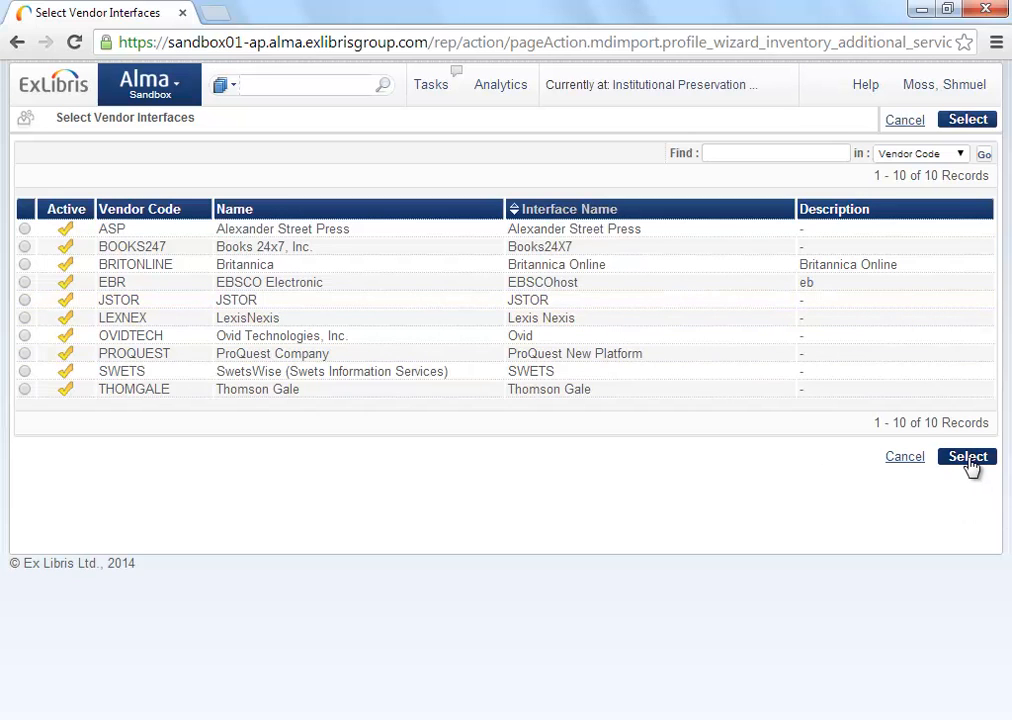
left_click(904, 458)
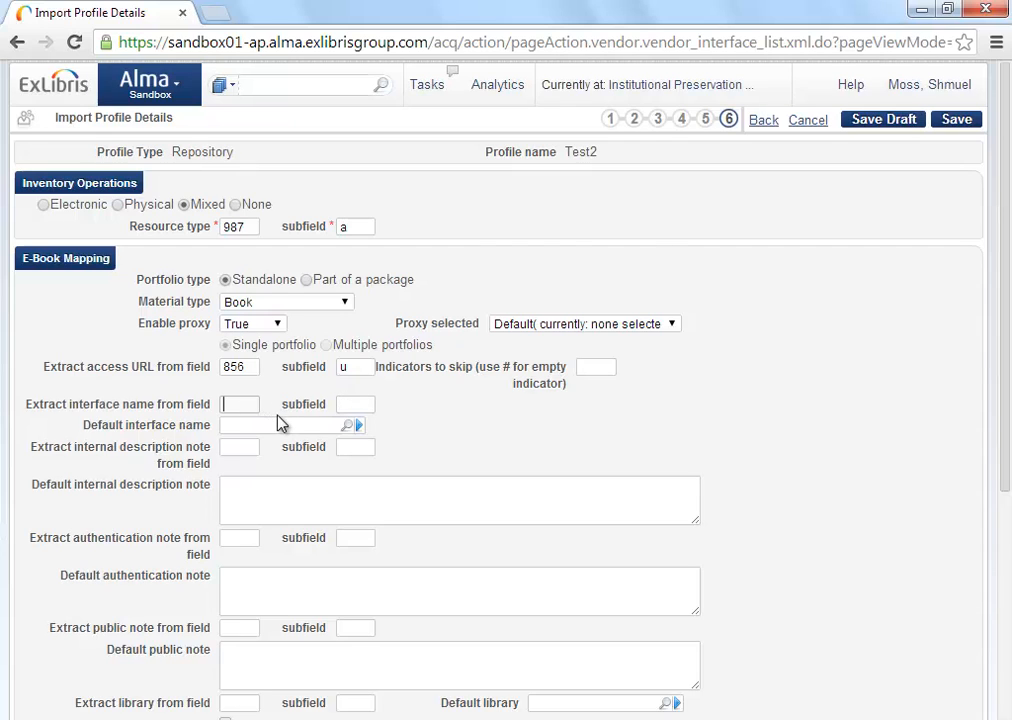
- Examine the extraction fields and default texts for the e-book internal description, authentication and public notes
scroll(278, 418, "down", 1)
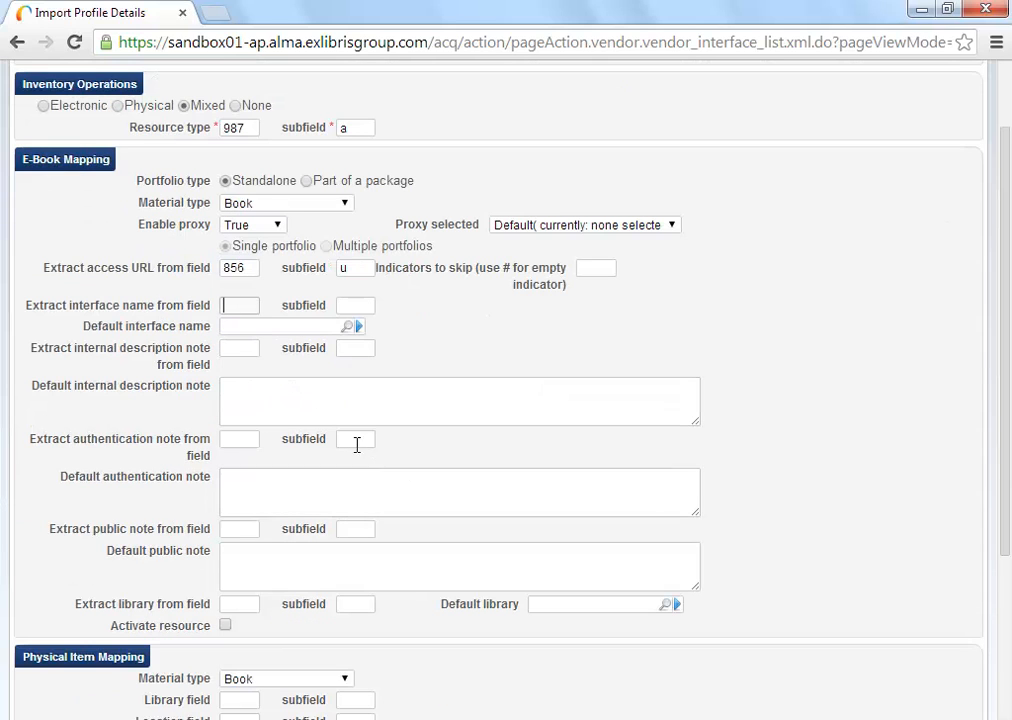
left_click(230, 347)
left_click(343, 347)
left_click_drag(88, 350, 168, 357)
left_click(166, 352)
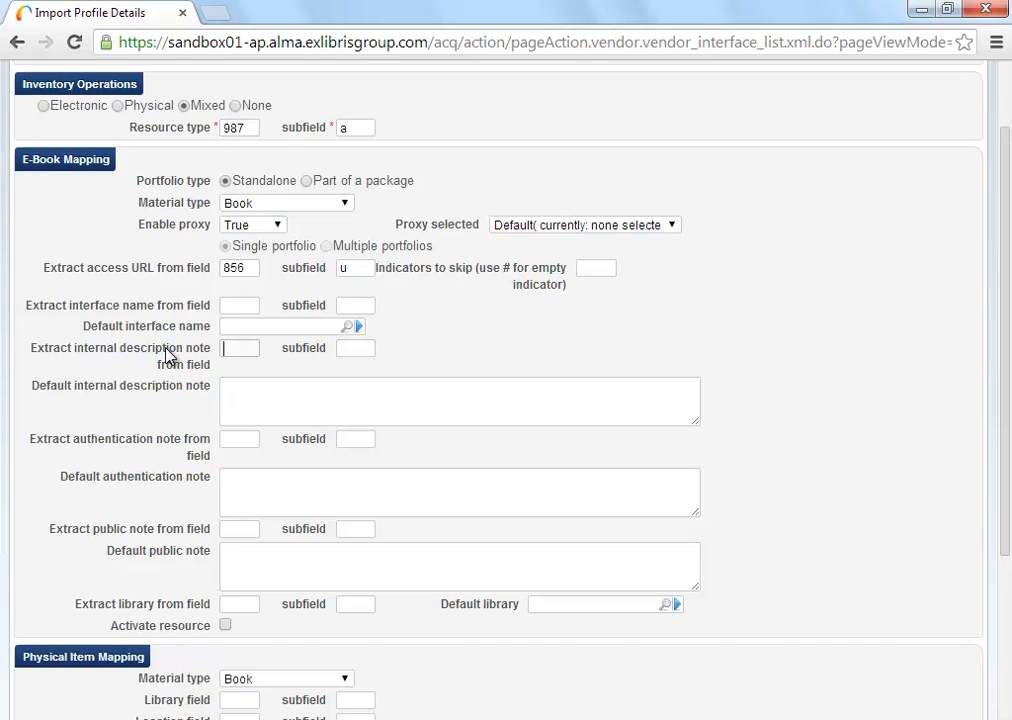
left_click(228, 392)
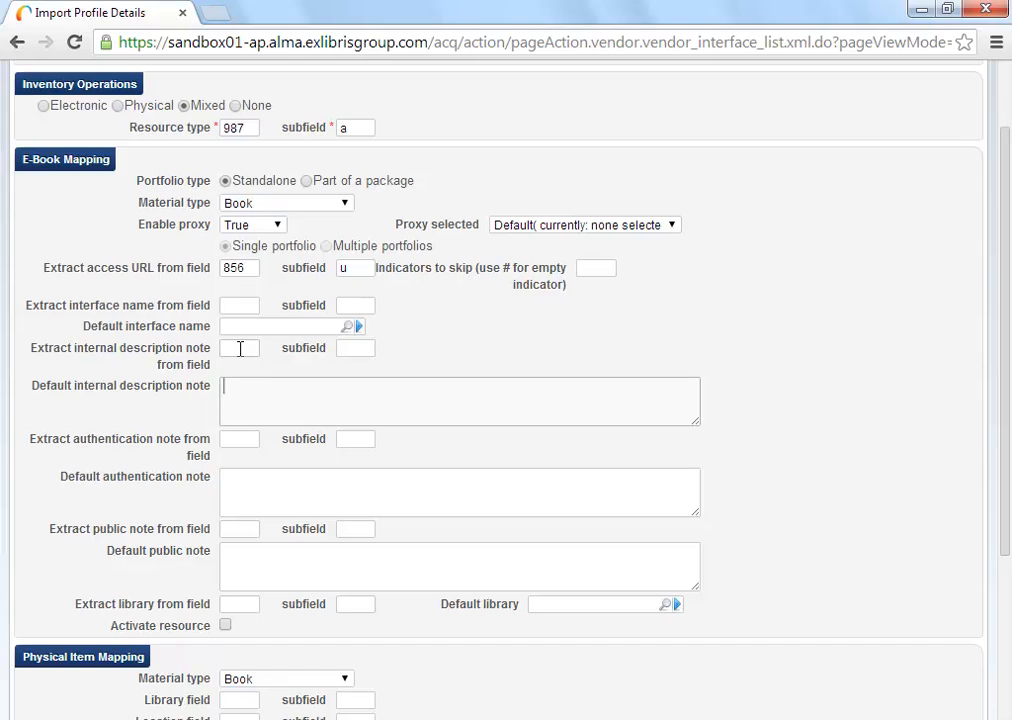
left_click(235, 348)
left_click(339, 348)
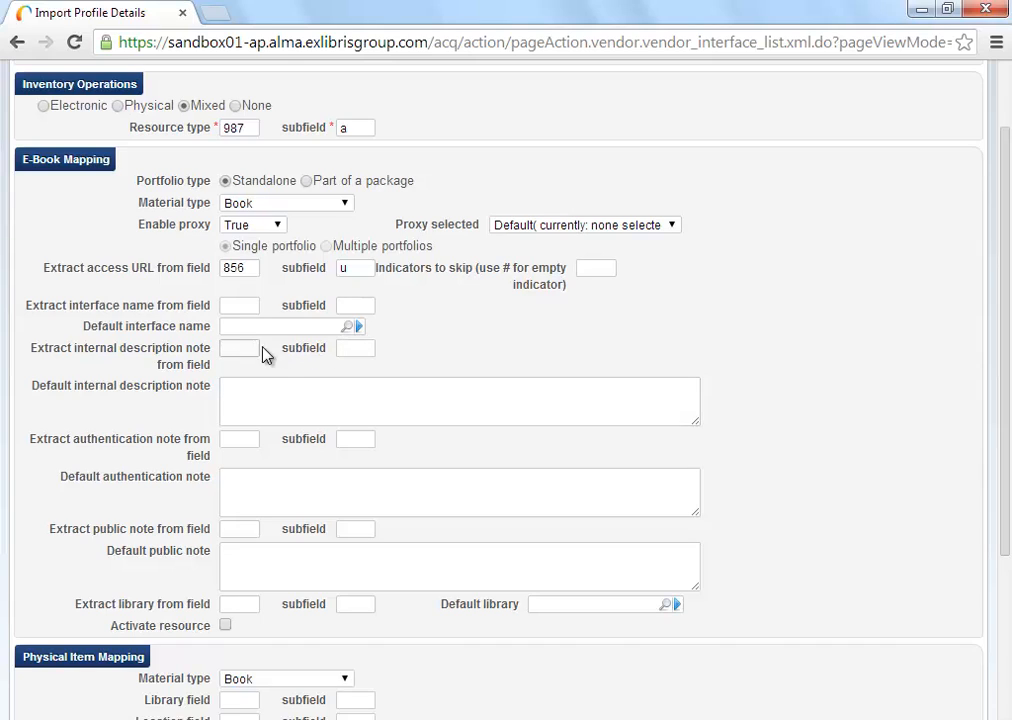
left_click(344, 347)
left_click(235, 437)
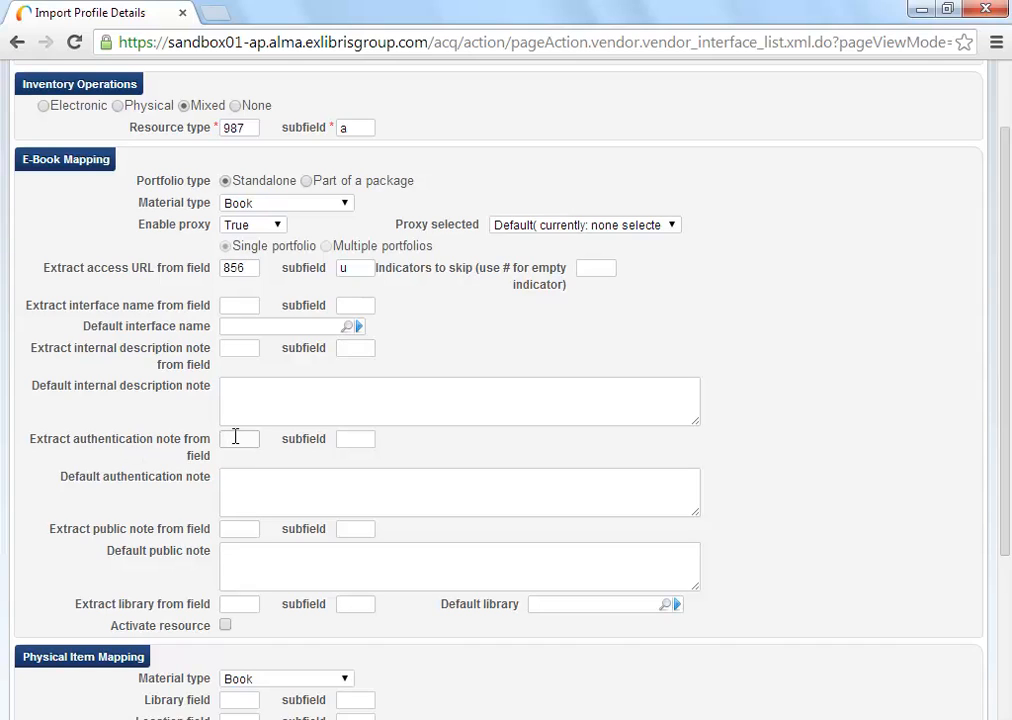
left_click(348, 440)
left_click(252, 480)
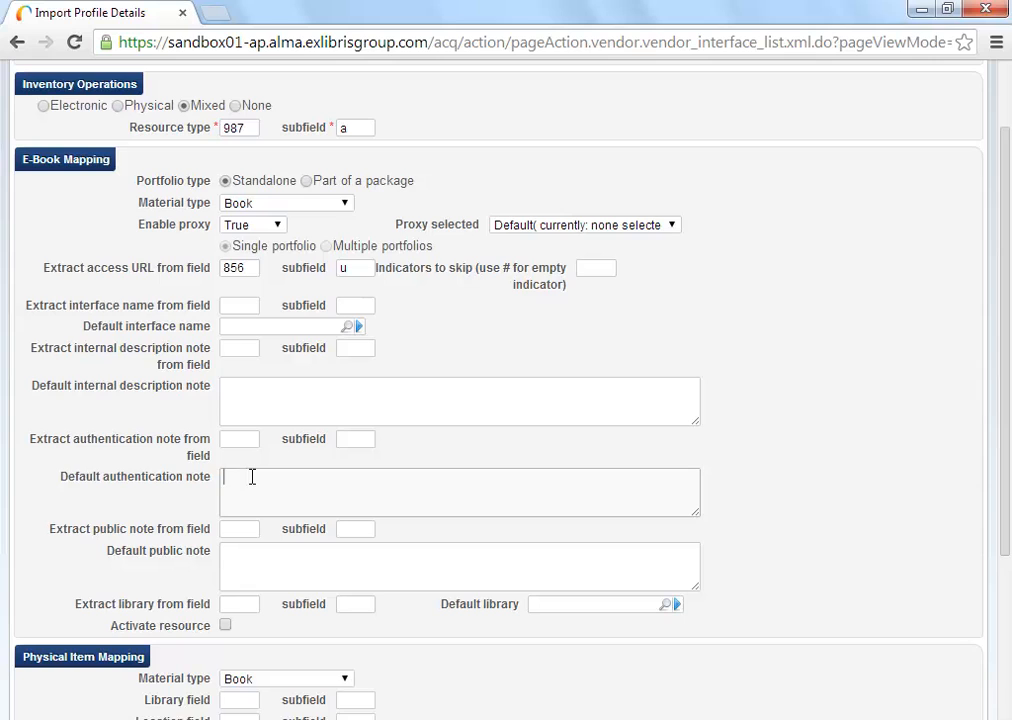
scroll(252, 477, "down", 1)
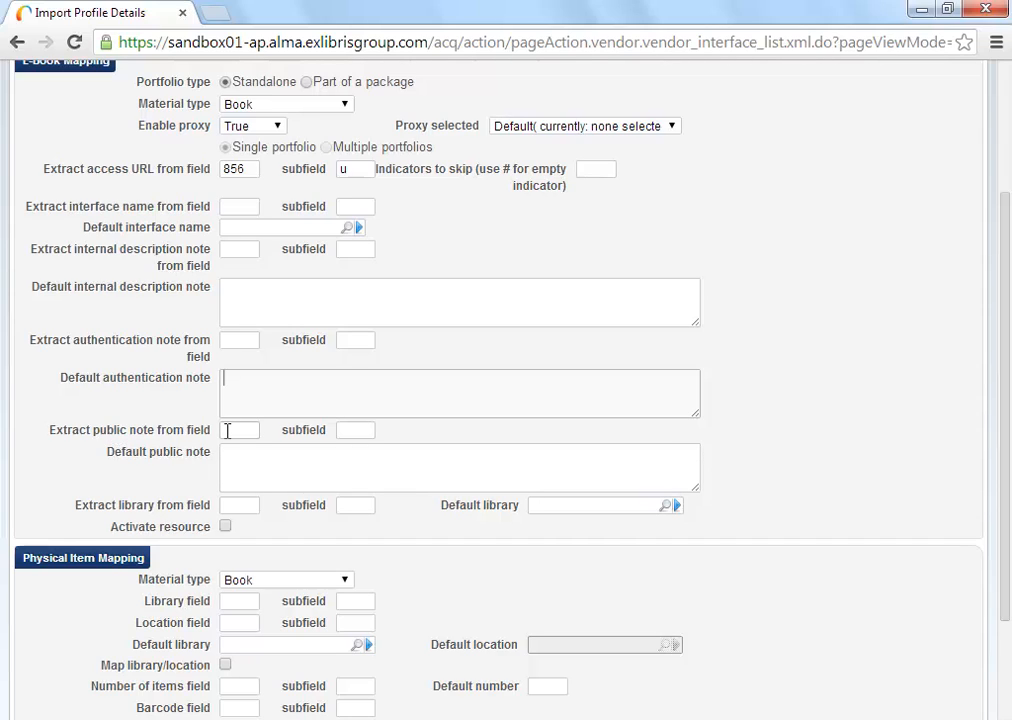
left_click(228, 430)
left_click(350, 430)
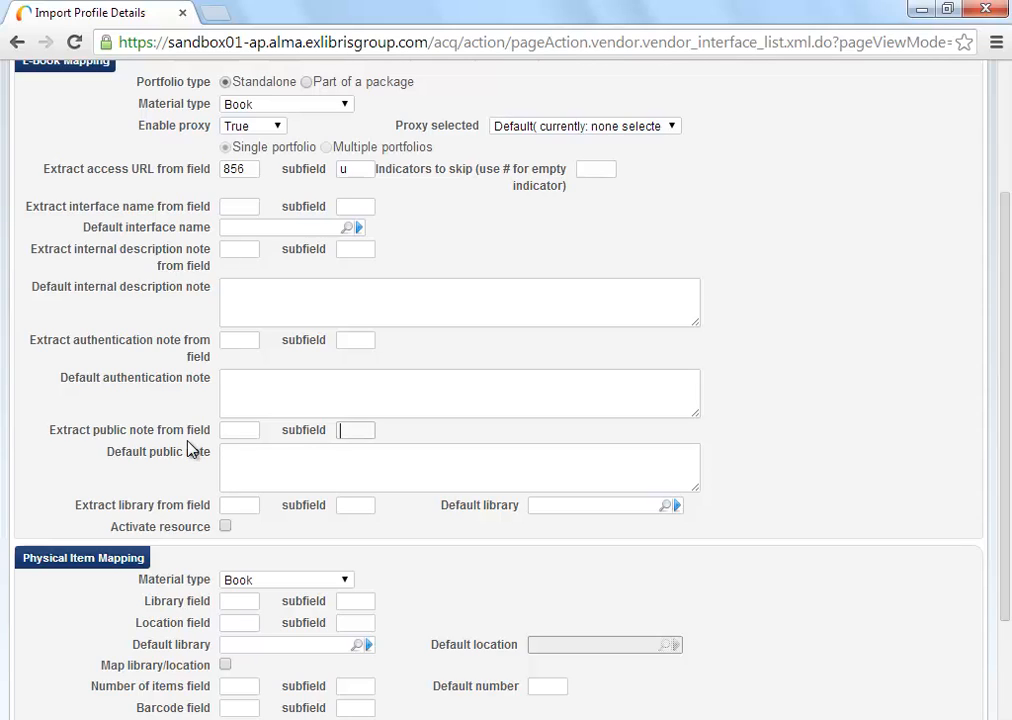
left_click(289, 458)
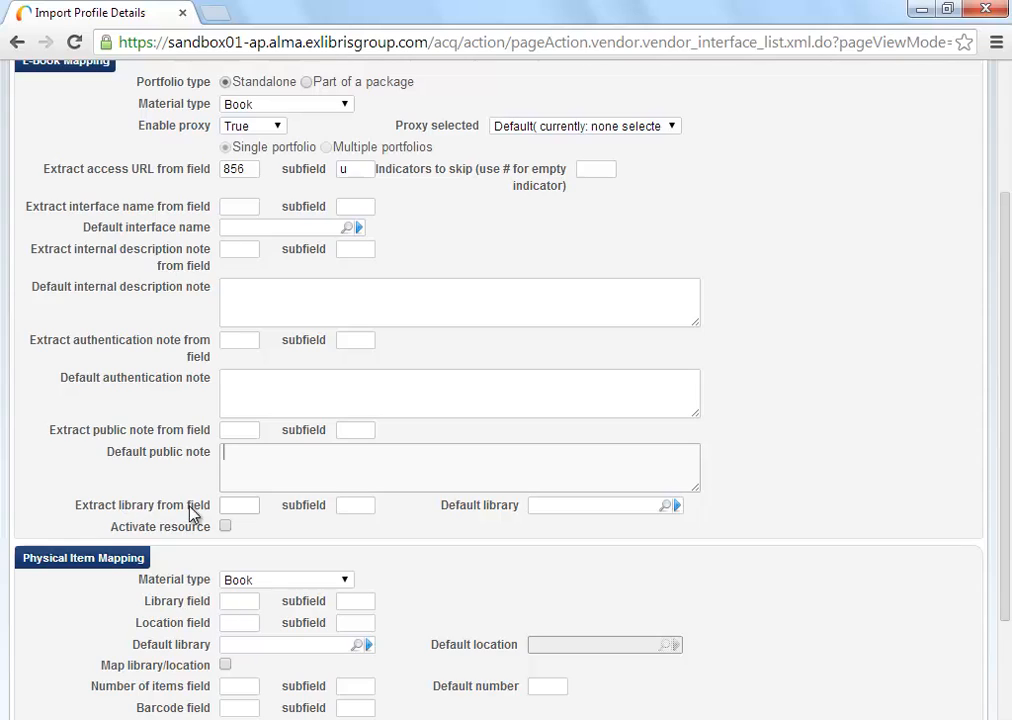
- Review the e-book library extraction fields and the libraries offered as default library without choosing one
left_click(226, 506)
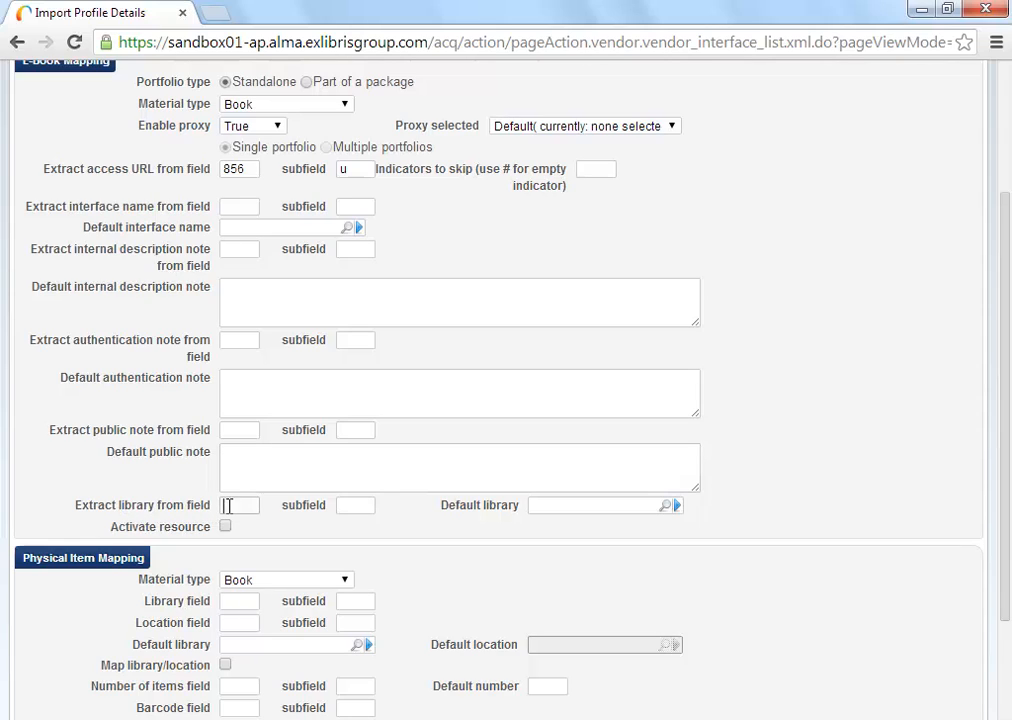
left_click(345, 505)
left_click(535, 503)
left_click(667, 505)
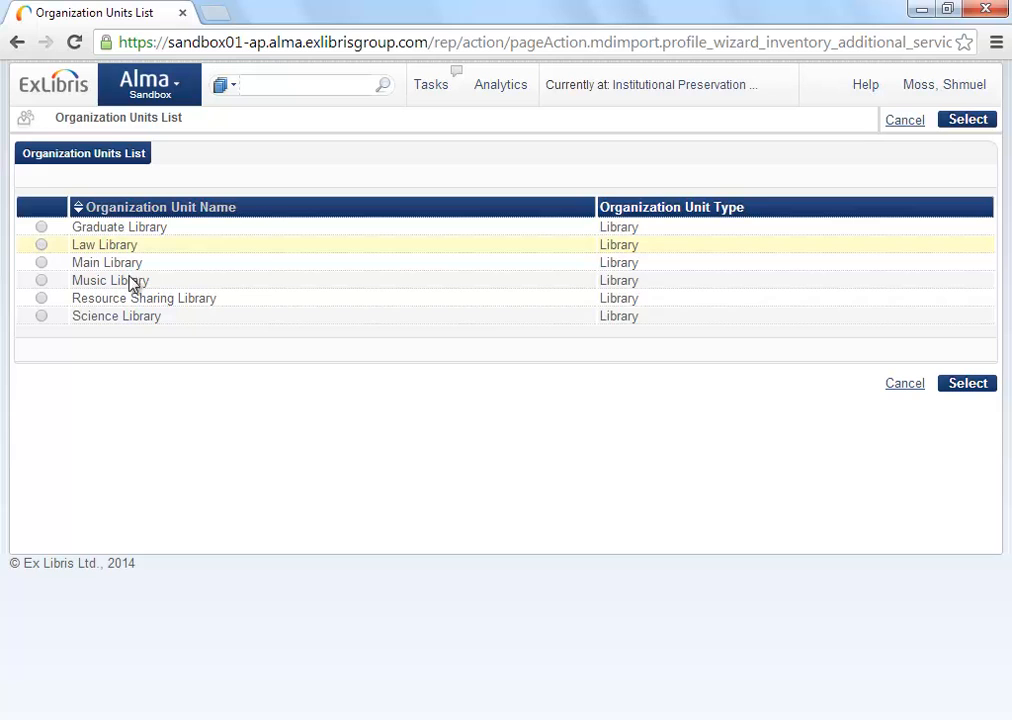
left_click(898, 388)
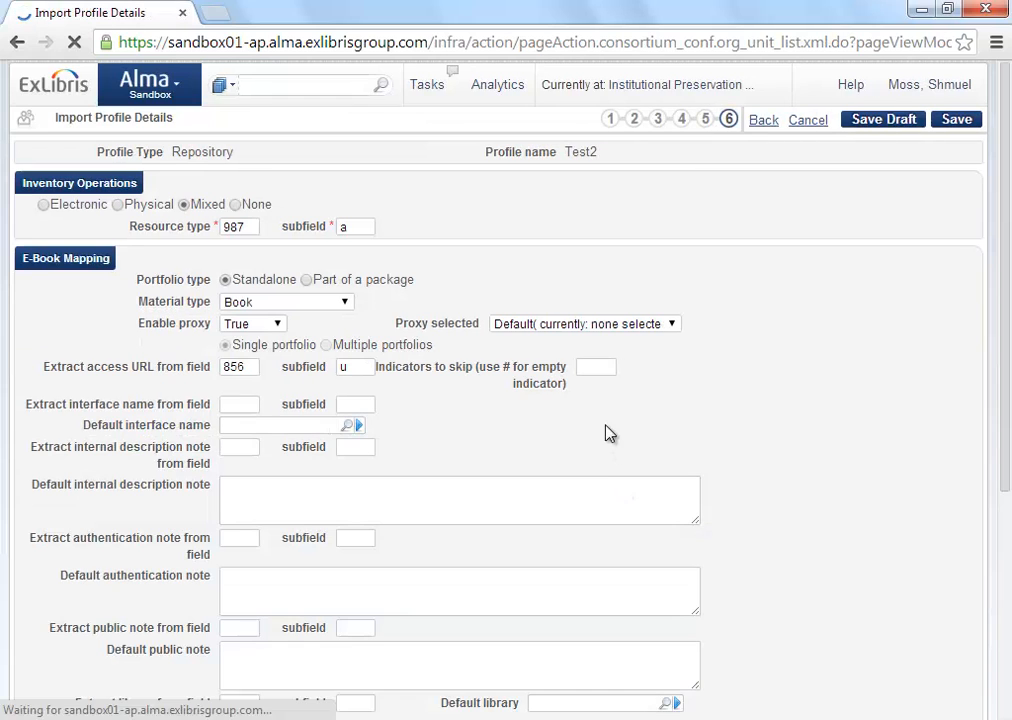
scroll(617, 442, "down", 3)
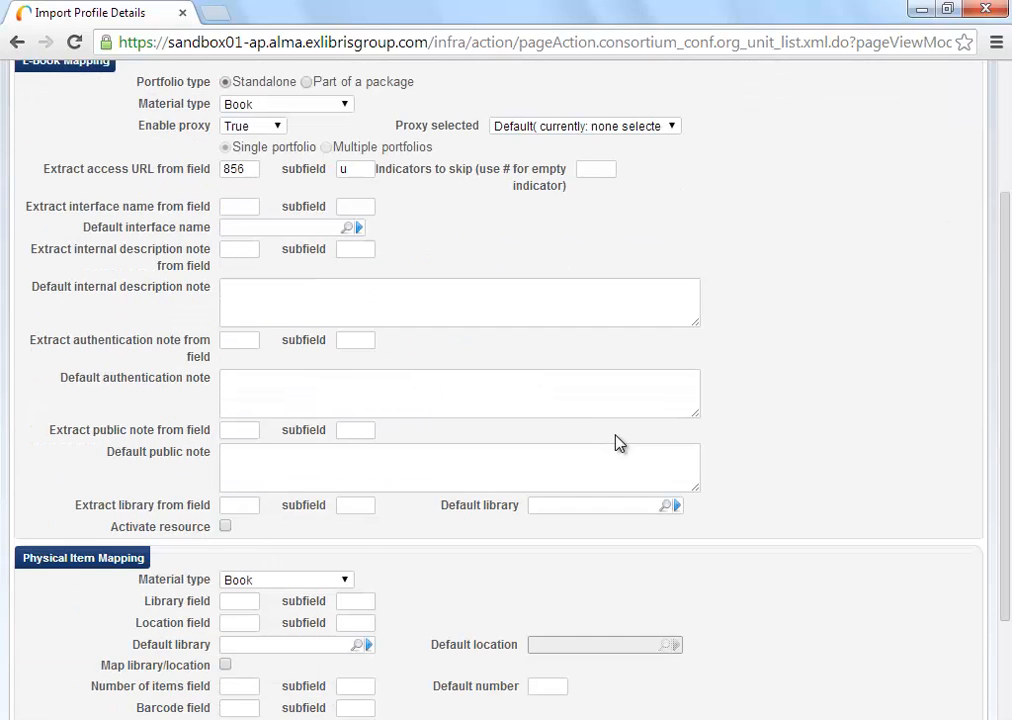
left_click(535, 406)
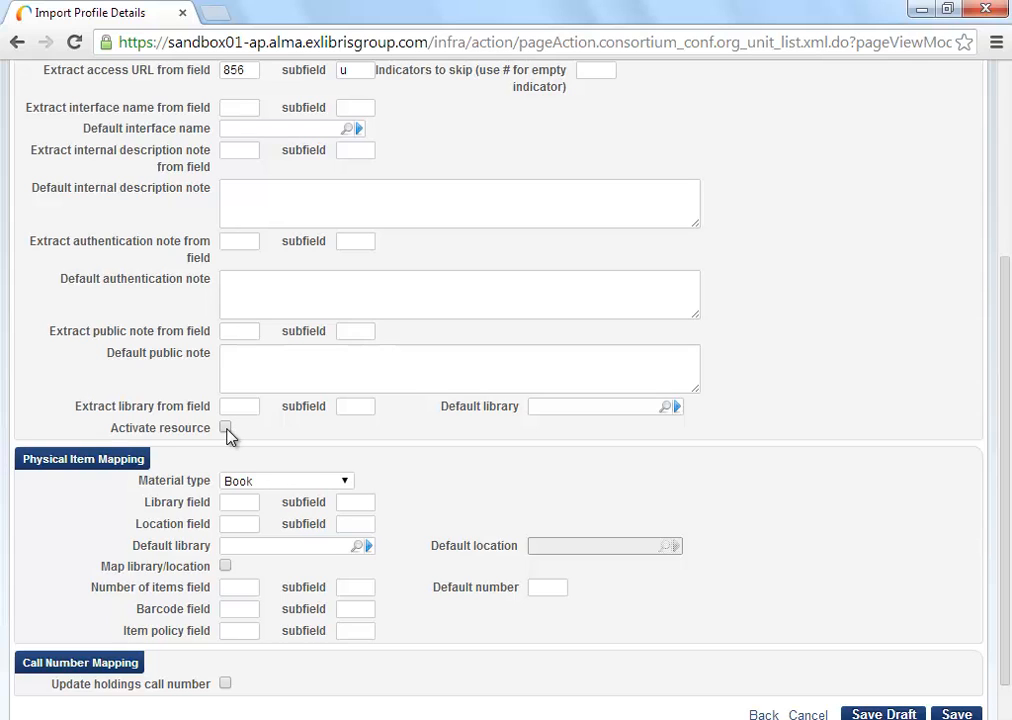
- Change the e-book portfolio type to Part of a package
scroll(228, 435, "up", 1)
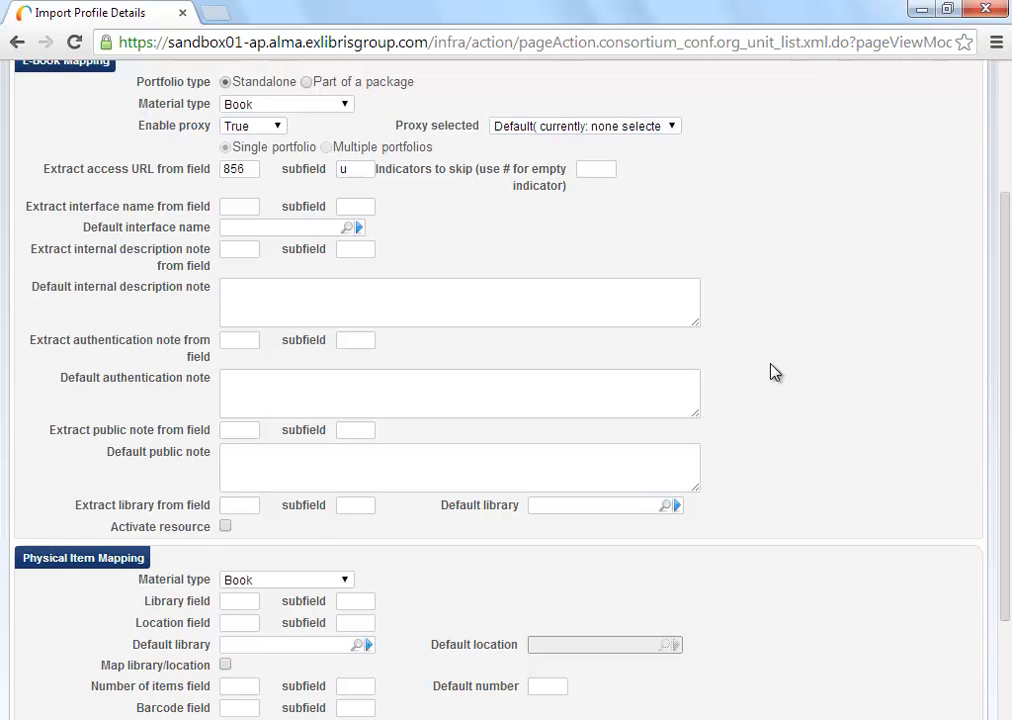
scroll(775, 372, "up", 1)
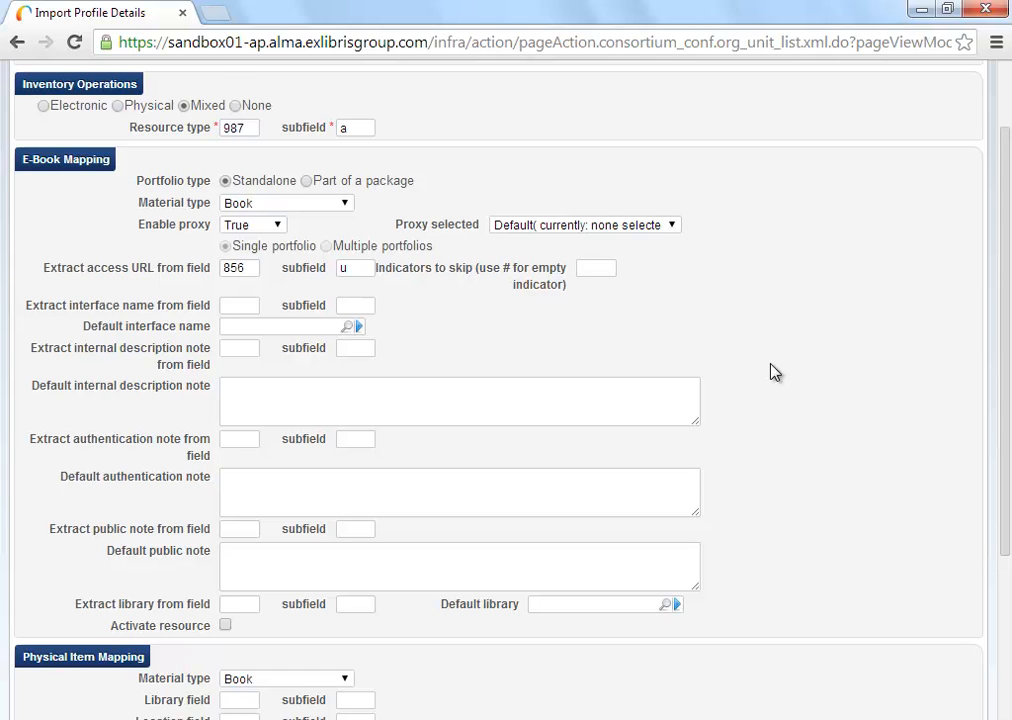
scroll(707, 368, "up", 1)
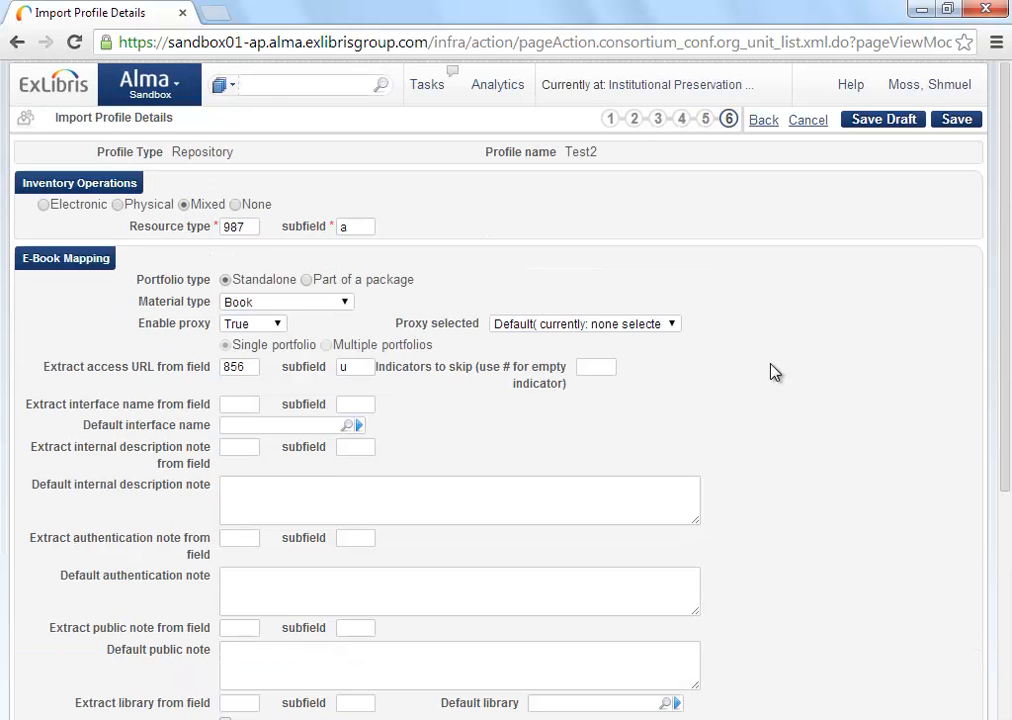
left_click_drag(245, 278, 233, 280)
left_click(229, 281)
left_click(307, 280)
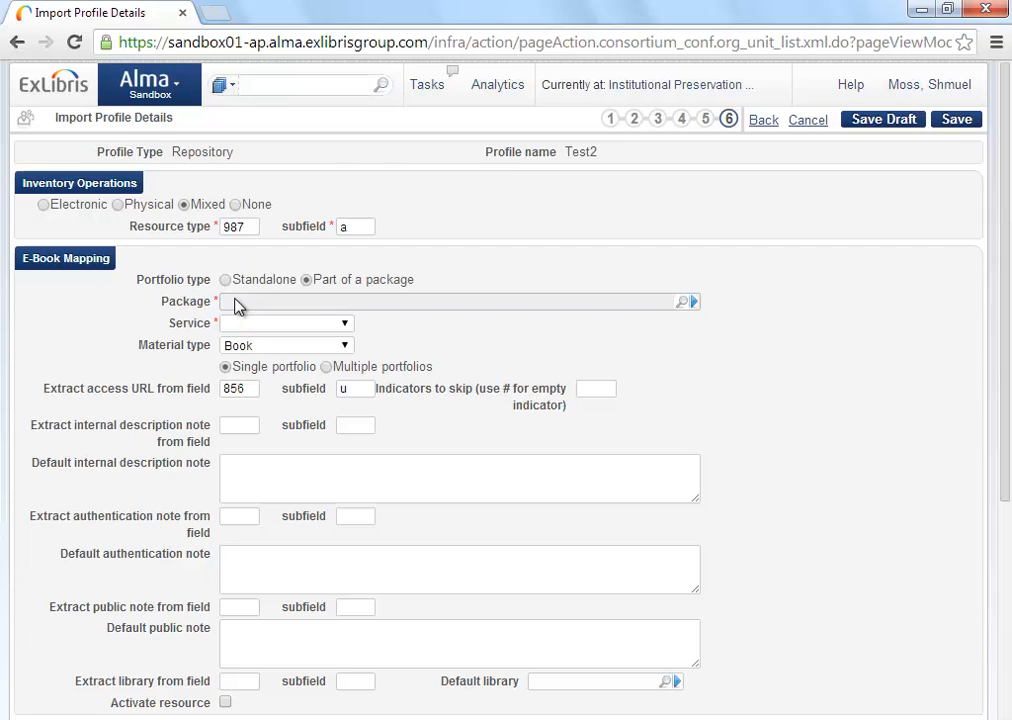
- Search the electronic collections by keyword for ebscohost as the e-book mapping's package
left_click(690, 302)
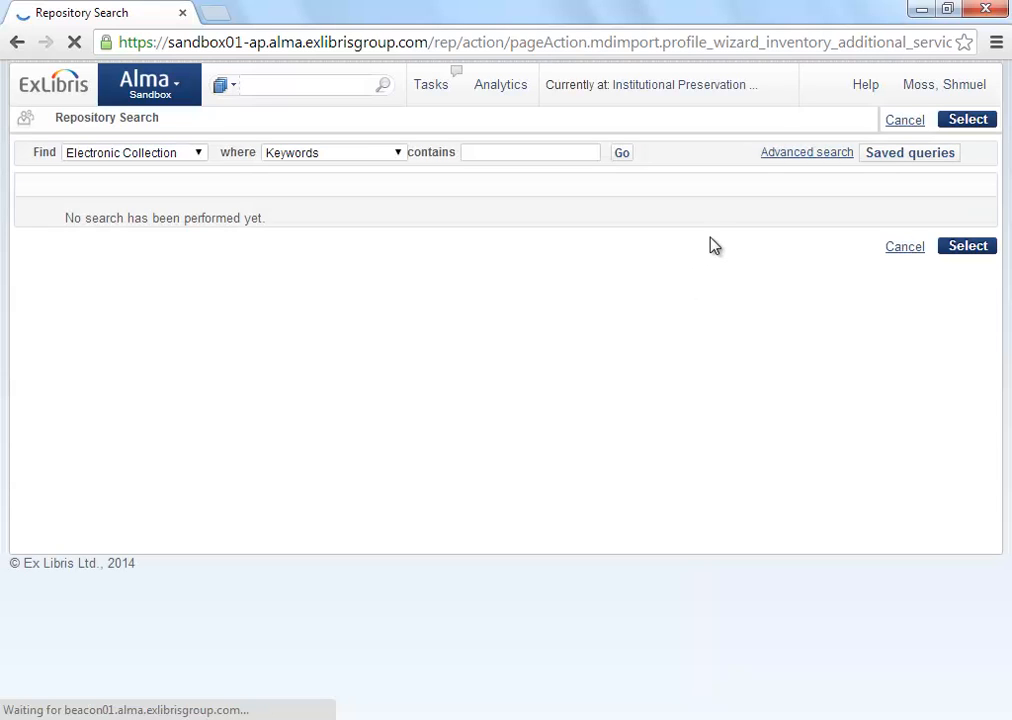
left_click(526, 153)
type("e")
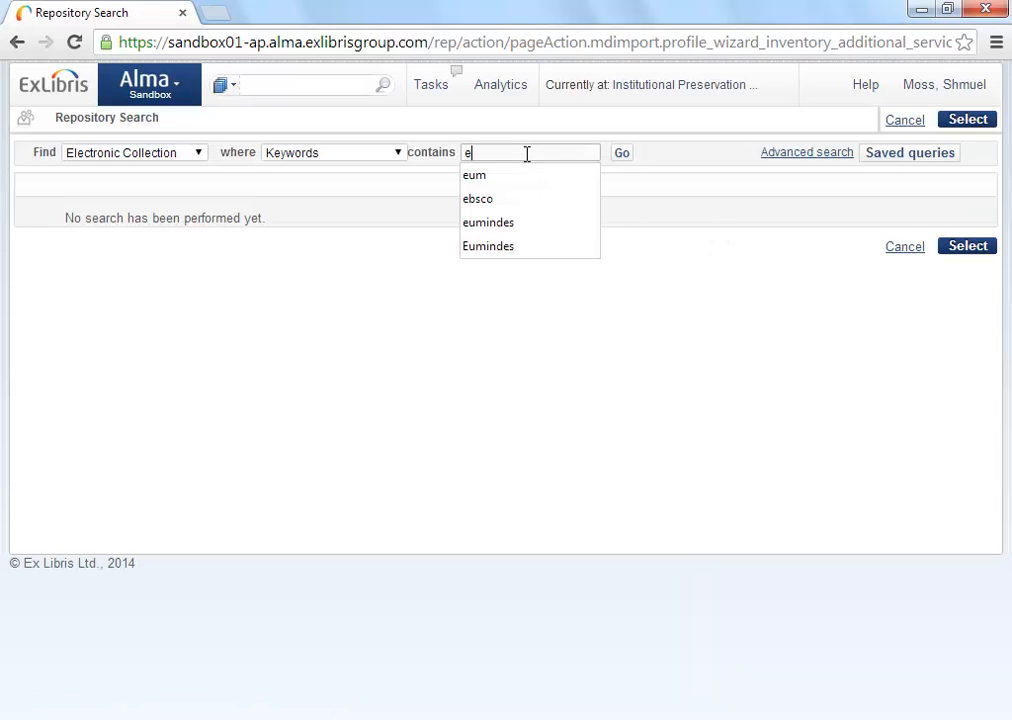
left_click(490, 200)
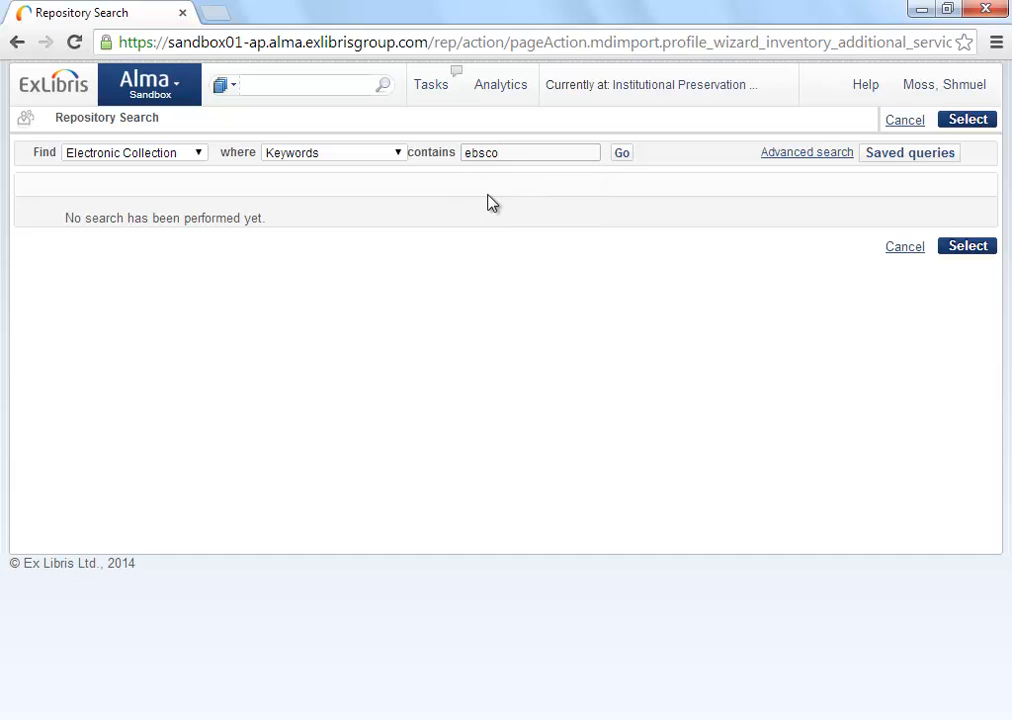
type("host")
key("Return")
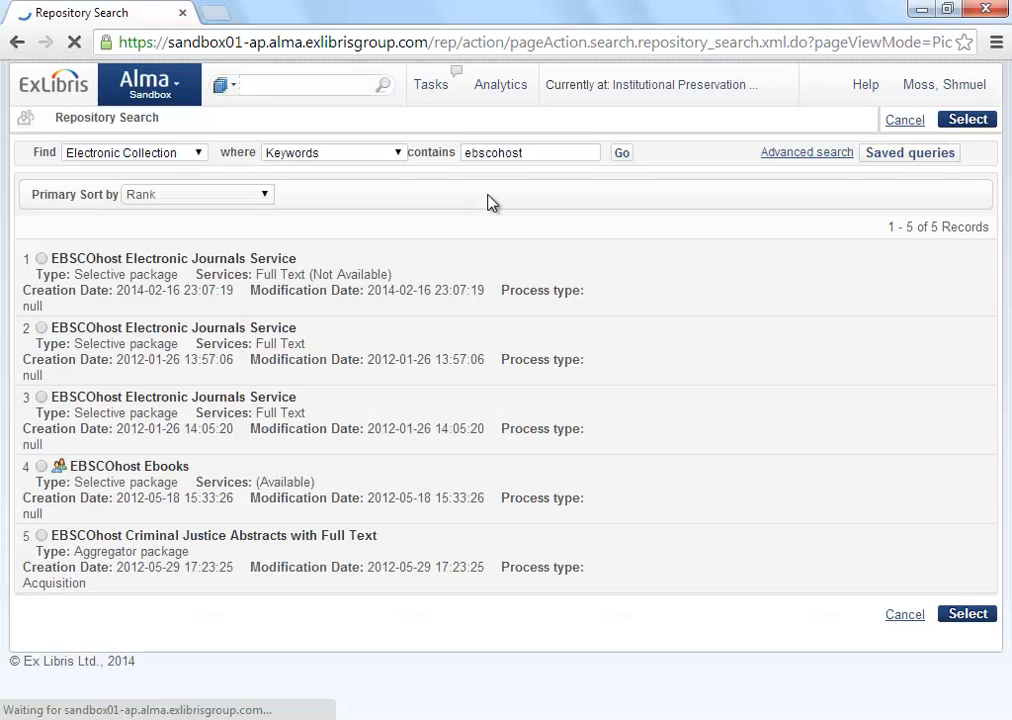
- Assign the first EBSCOhost Electronic Journals Service collection in the results as the e-book mapping's package
left_click(41, 259)
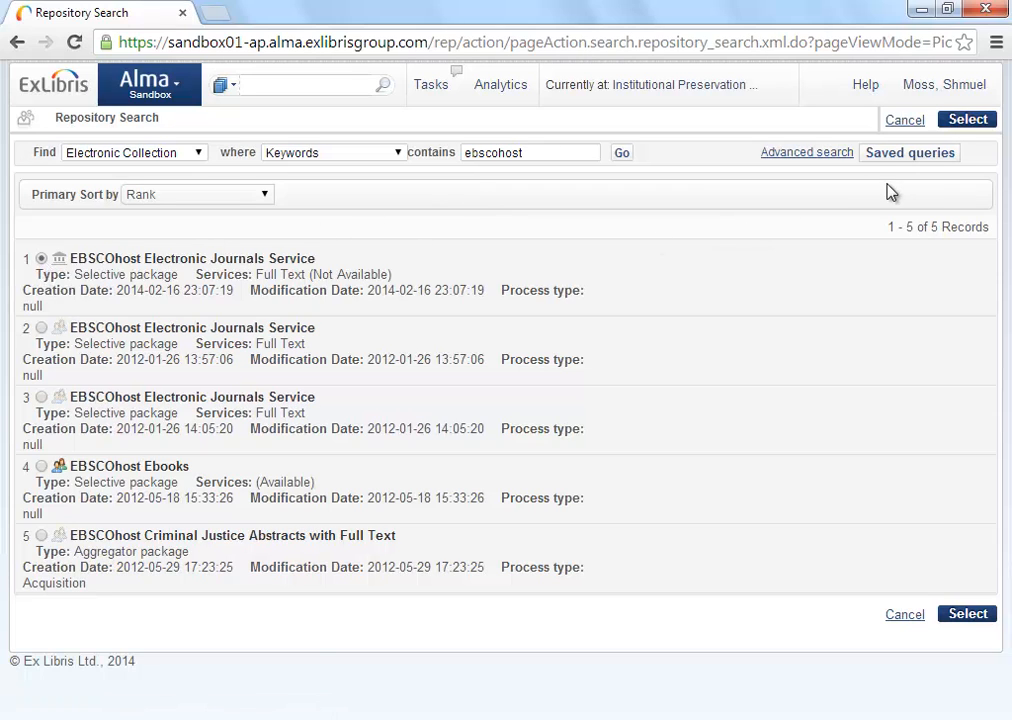
left_click(950, 122)
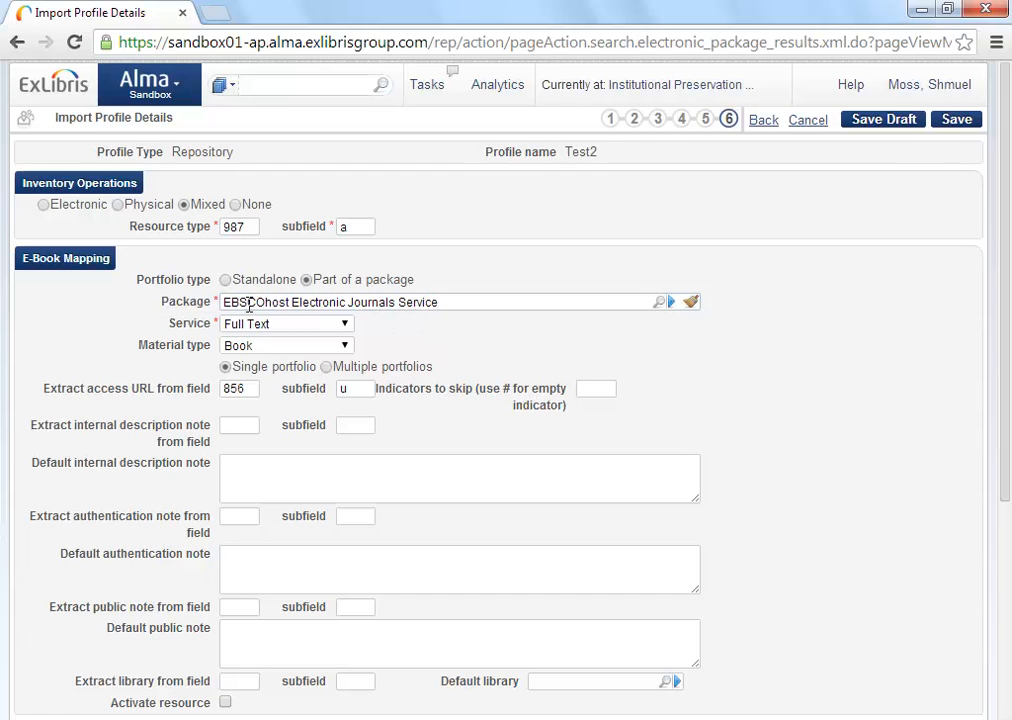
- Review the services and material types offered for the e-book package without changing them
left_click_drag(168, 330, 212, 331)
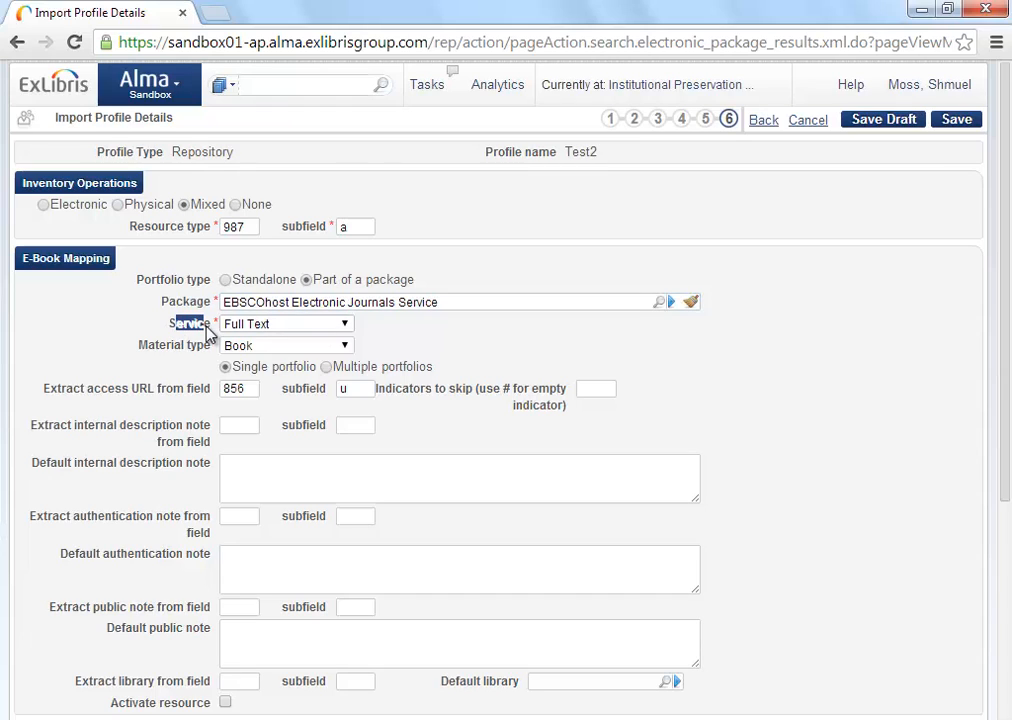
left_click(208, 334)
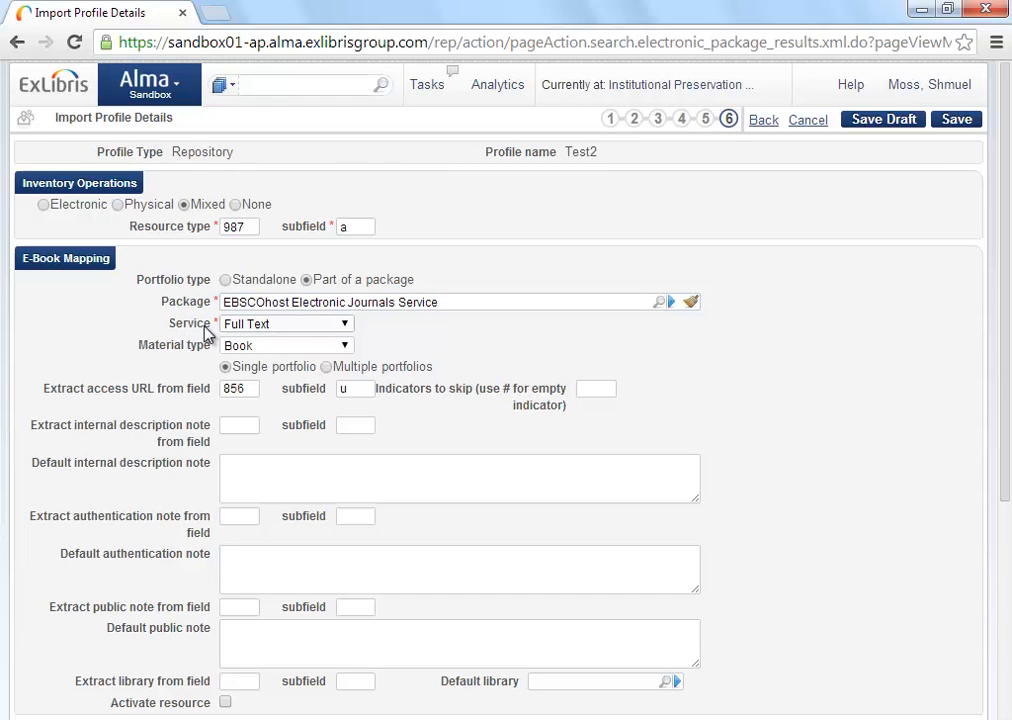
left_click(346, 327)
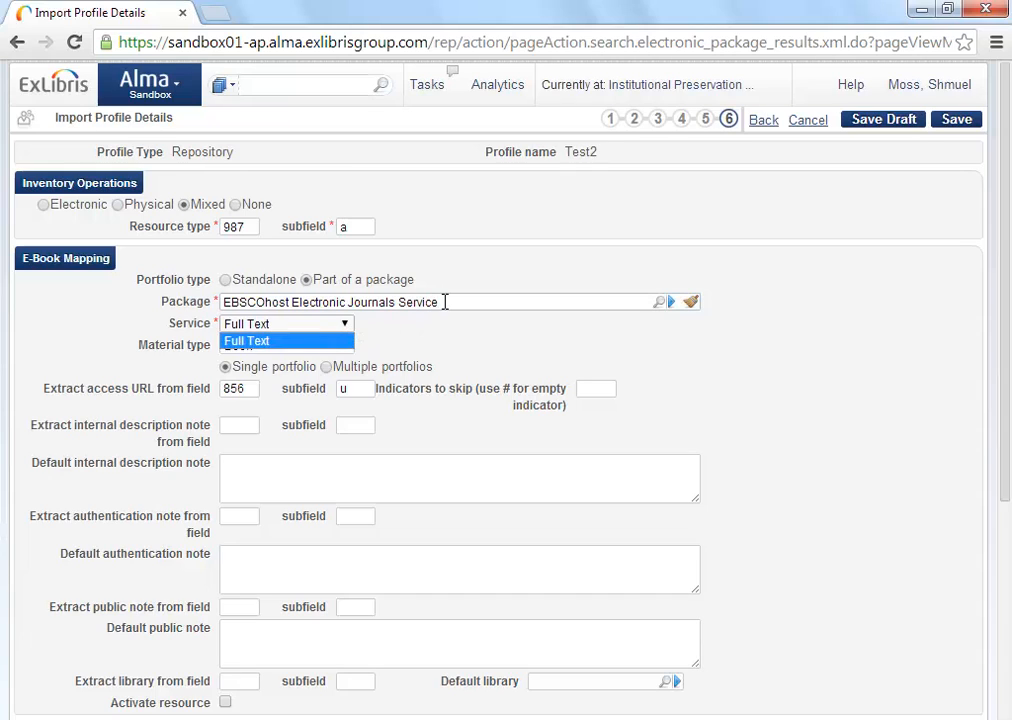
left_click(383, 328)
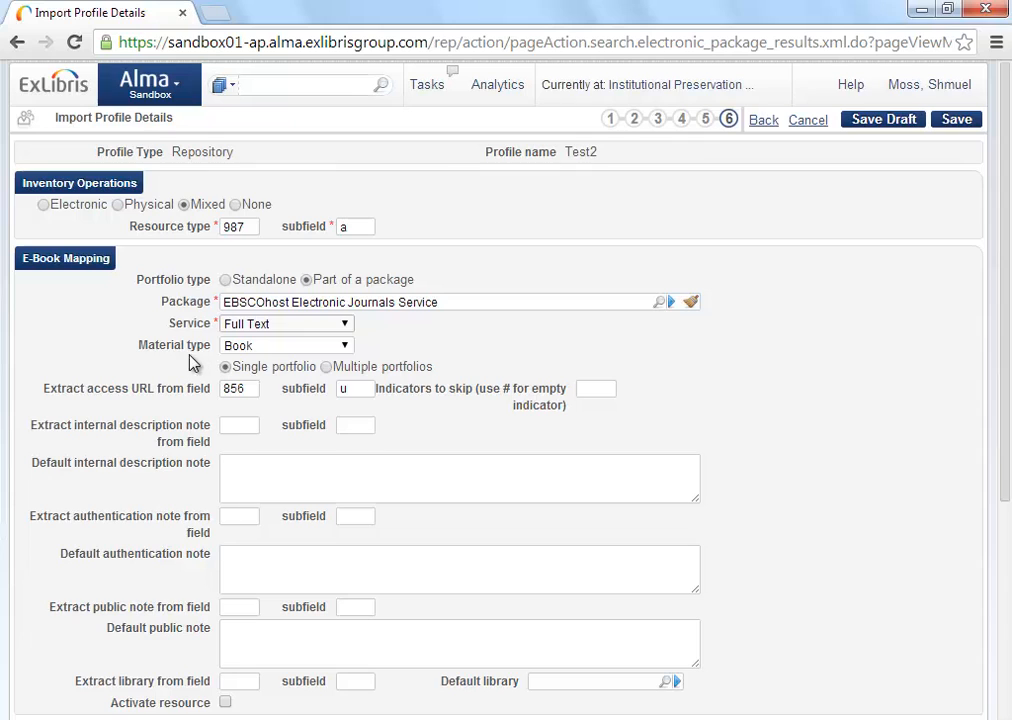
left_click(260, 348)
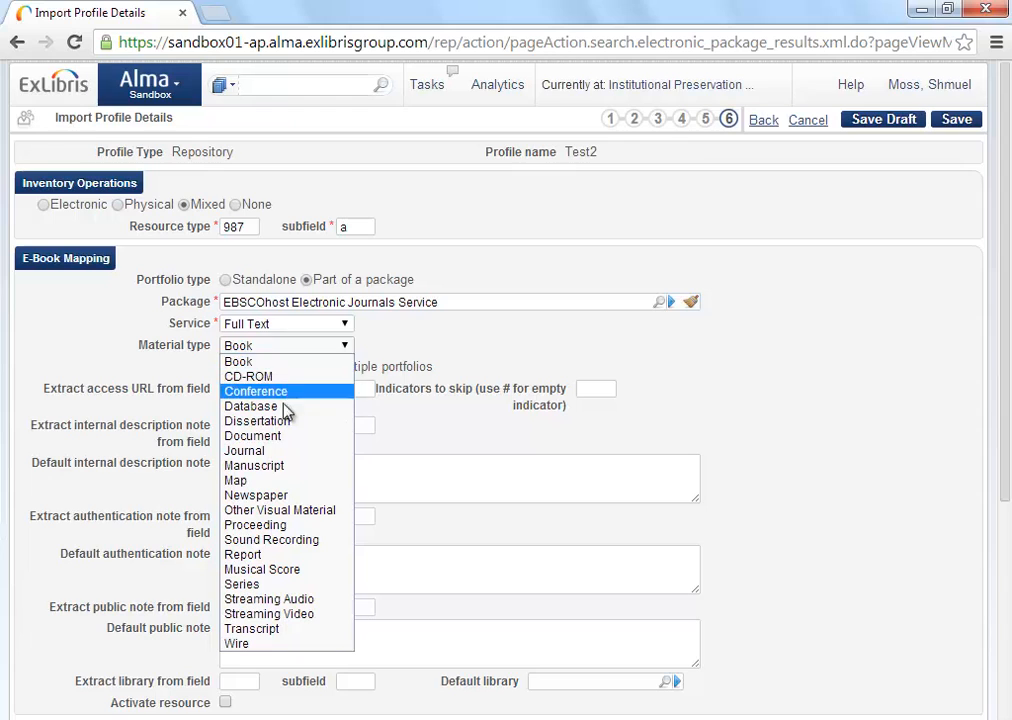
left_click(489, 348)
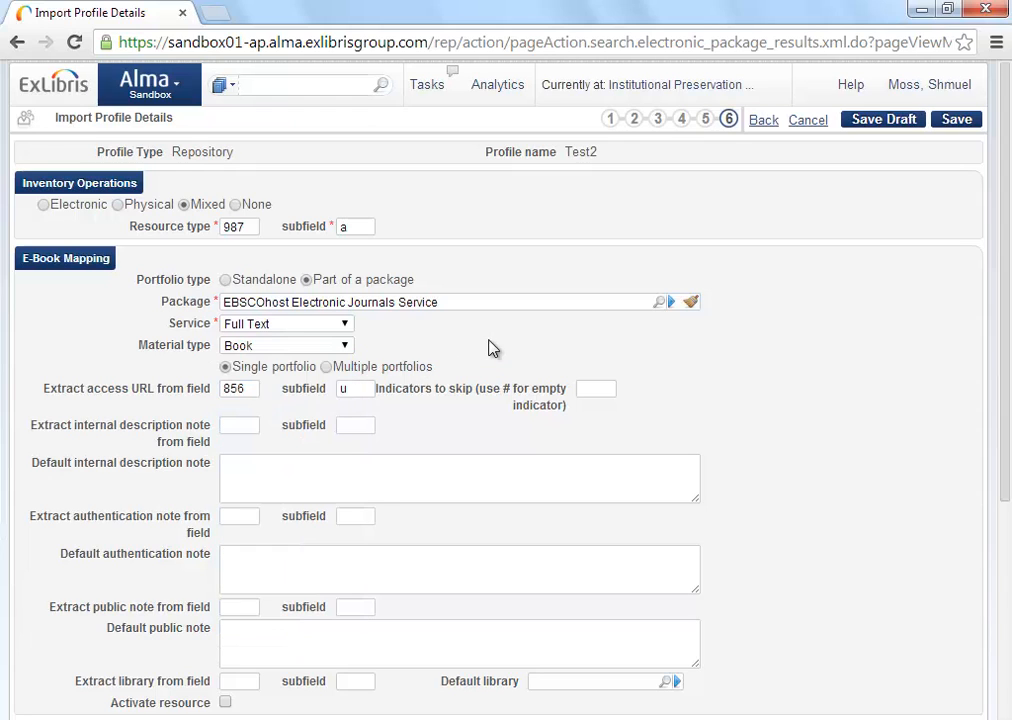
- Set the e-book mapping to Multiple portfolios
scroll(489, 348, "down", 1)
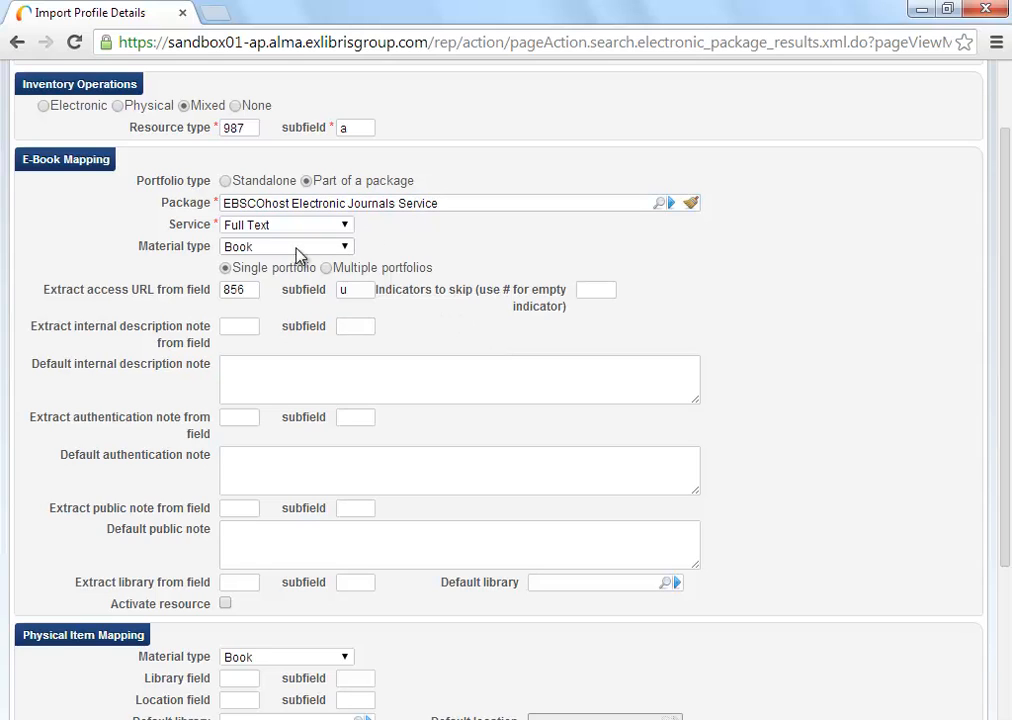
left_click(225, 268)
left_click_drag(235, 269, 443, 271)
left_click(320, 269)
left_click(468, 270)
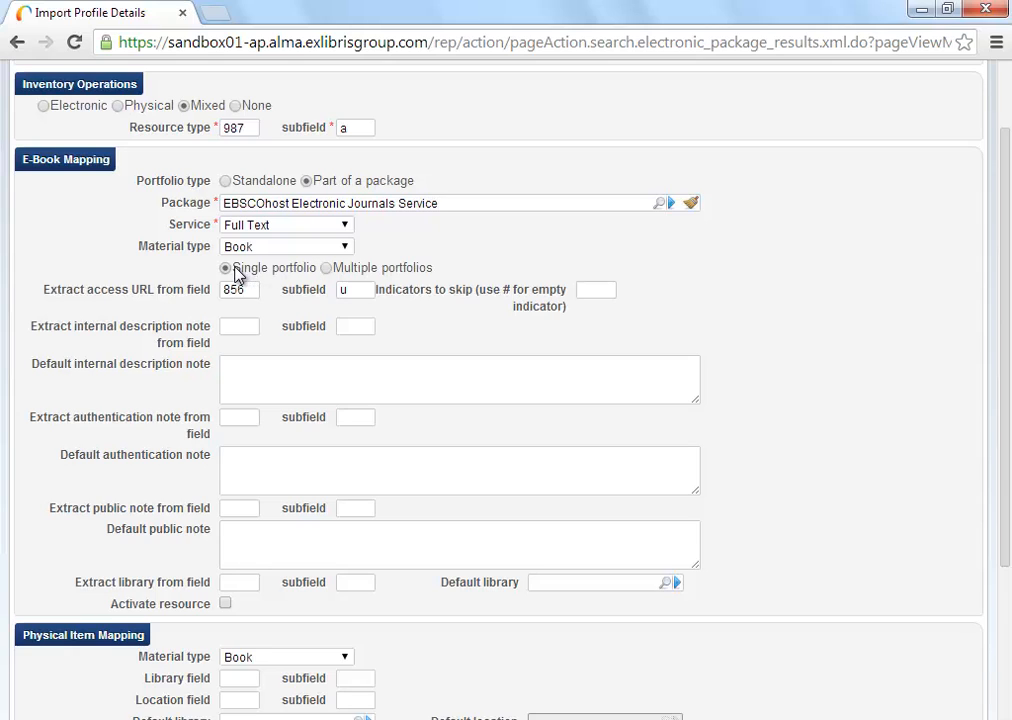
left_click_drag(235, 268, 317, 269)
left_click(313, 269)
left_click(327, 268)
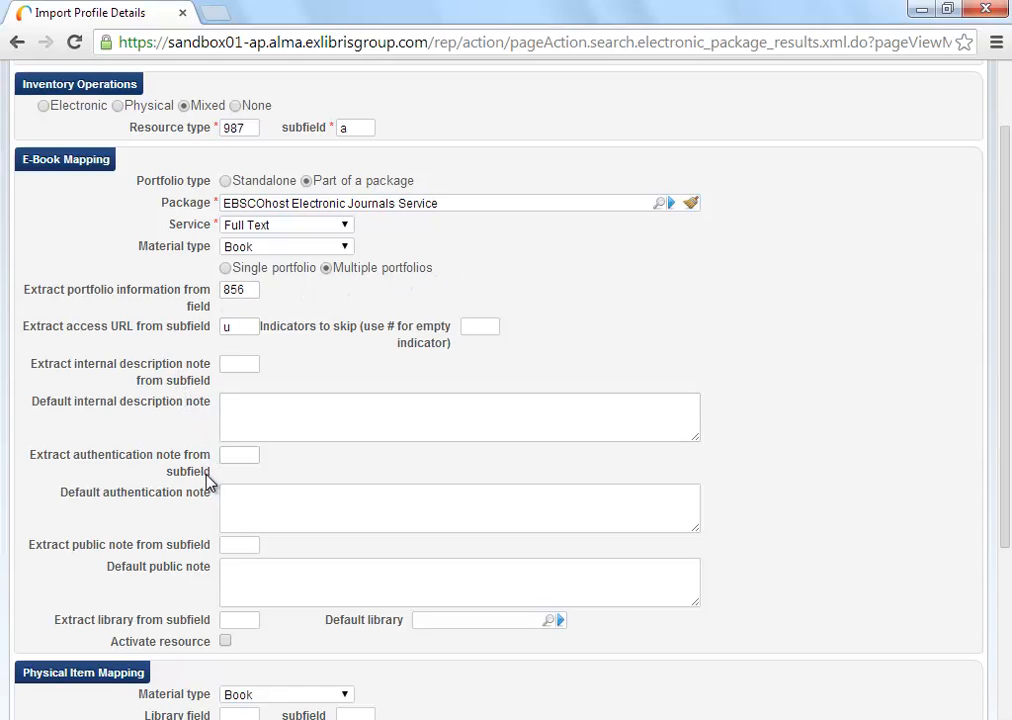
- Examine the portfolio information field and the subfield-based extraction settings for multiple portfolios
left_click(251, 289)
left_click_drag(251, 289, 222, 289)
left_click_drag(433, 268, 343, 272)
left_click(335, 272)
left_click_drag(242, 290, 221, 289)
left_click(254, 290)
left_click_drag(254, 290, 220, 288)
left_click(256, 289)
left_click_drag(259, 288, 233, 291)
left_click(237, 362)
left_click_drag(168, 472, 210, 474)
double_click(253, 289)
left_click(305, 303)
left_click_drag(255, 289, 222, 290)
left_click(299, 303)
left_click(246, 290)
double_click(237, 290)
left_click(303, 296)
scroll(395, 369, "down", 1)
scroll(395, 369, "up", 1)
scroll(545, 305, "down", 1)
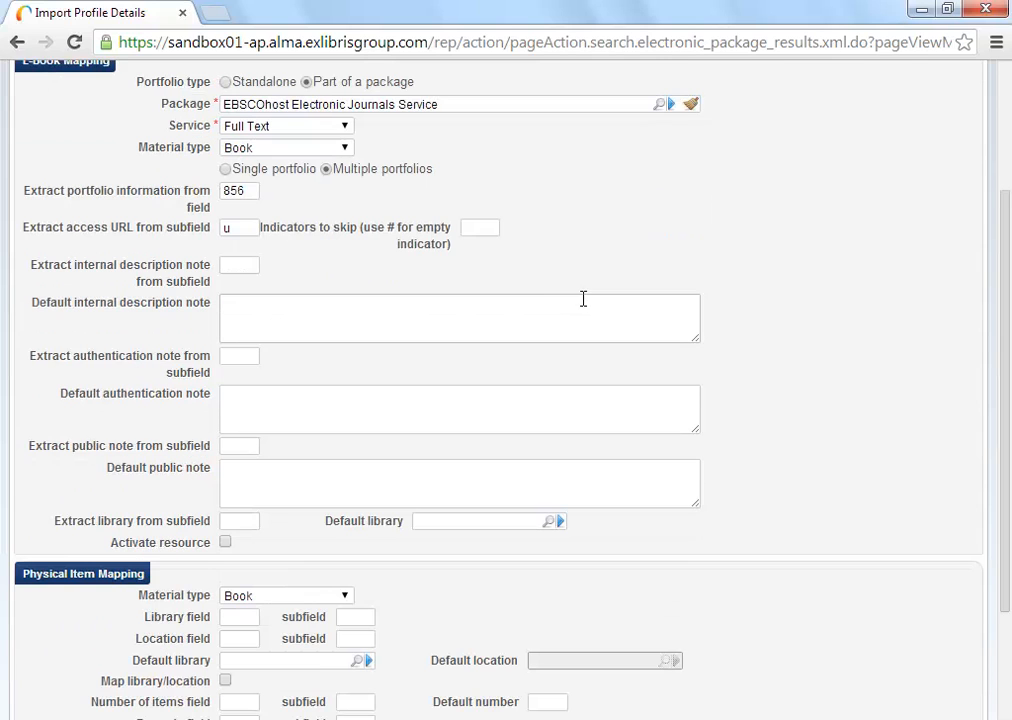
- Review the material types offered in the physical item mapping without changing the selection
scroll(580, 300, "down", 2)
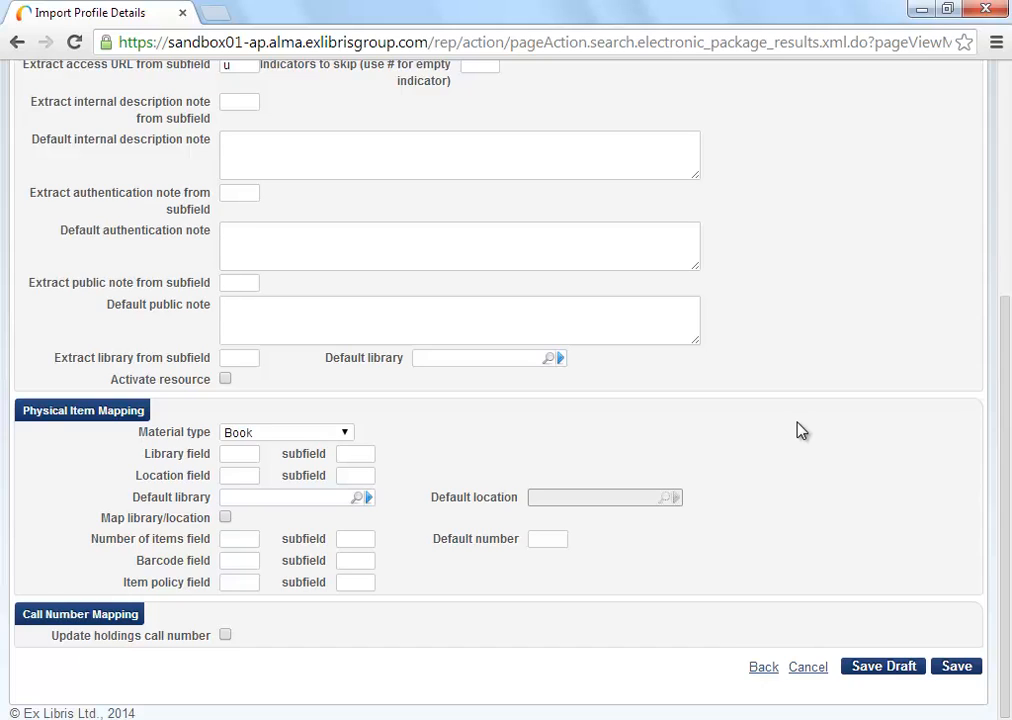
left_click(344, 436)
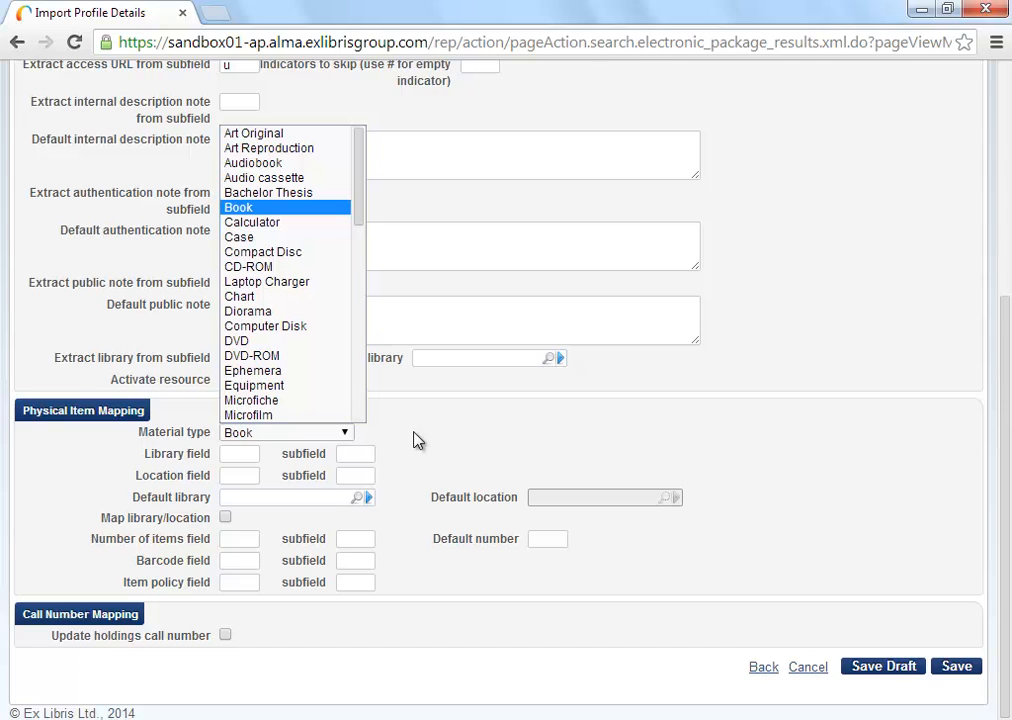
left_click_drag(358, 177, 368, 152)
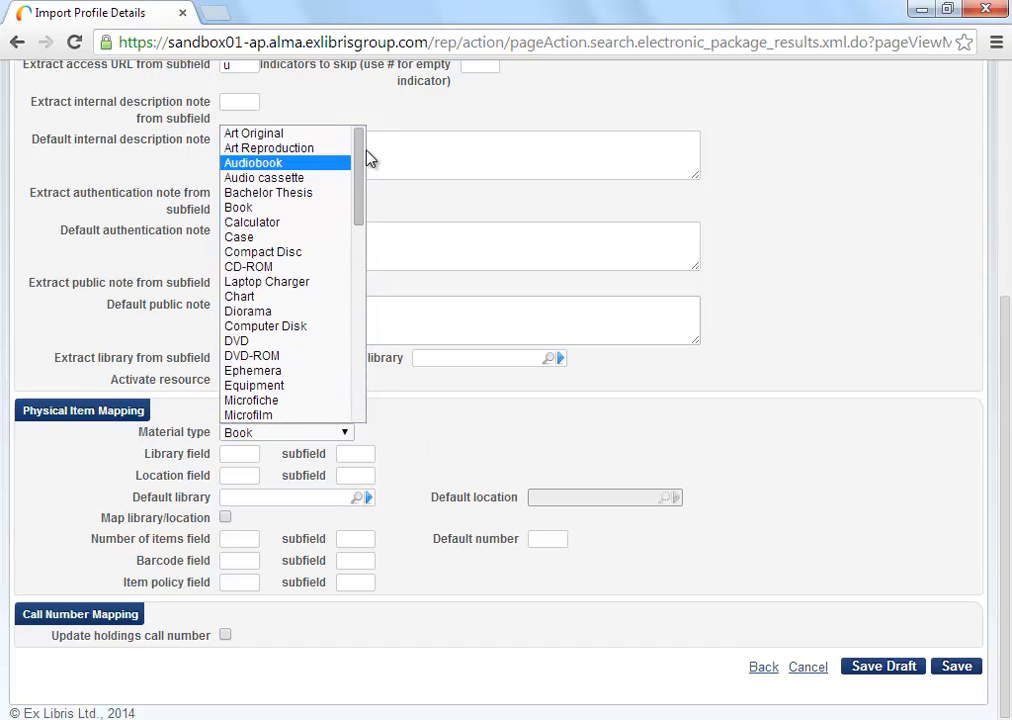
left_click(449, 457)
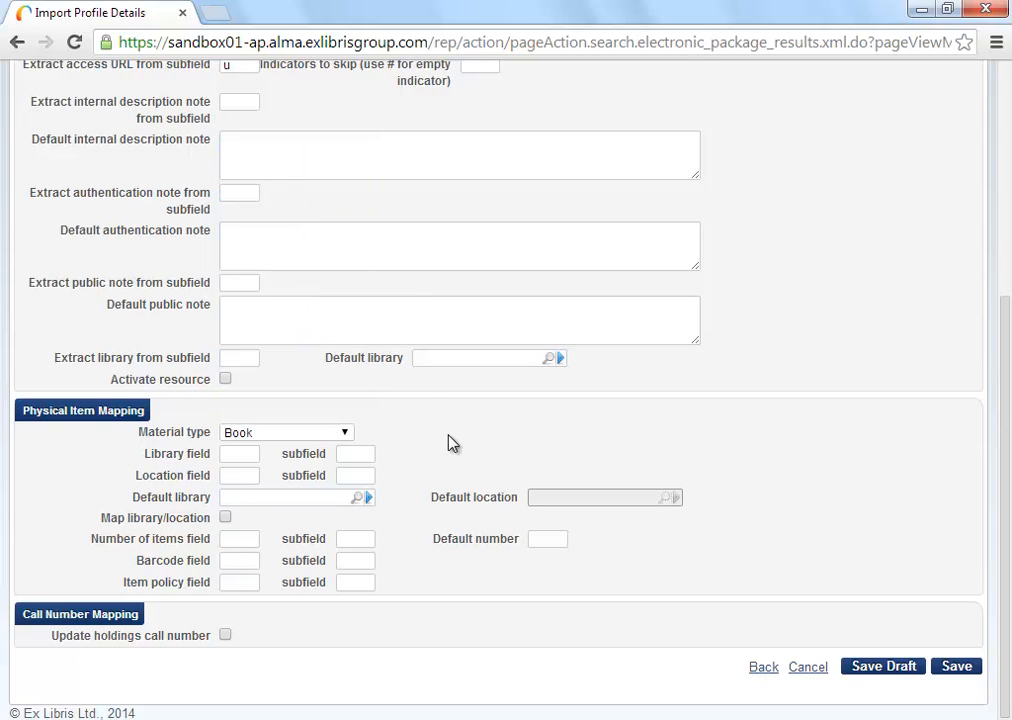
- Examine the library field, location field and default library settings in the physical item mapping
left_click(246, 454)
left_click(357, 456)
left_click_drag(129, 459, 188, 462)
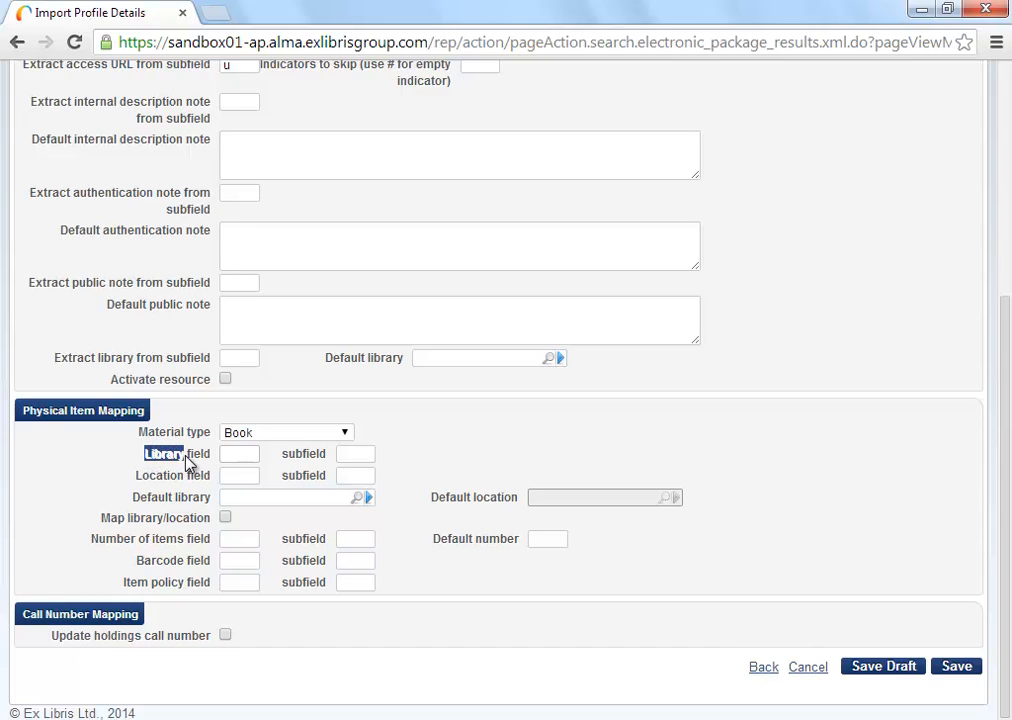
left_click(189, 462)
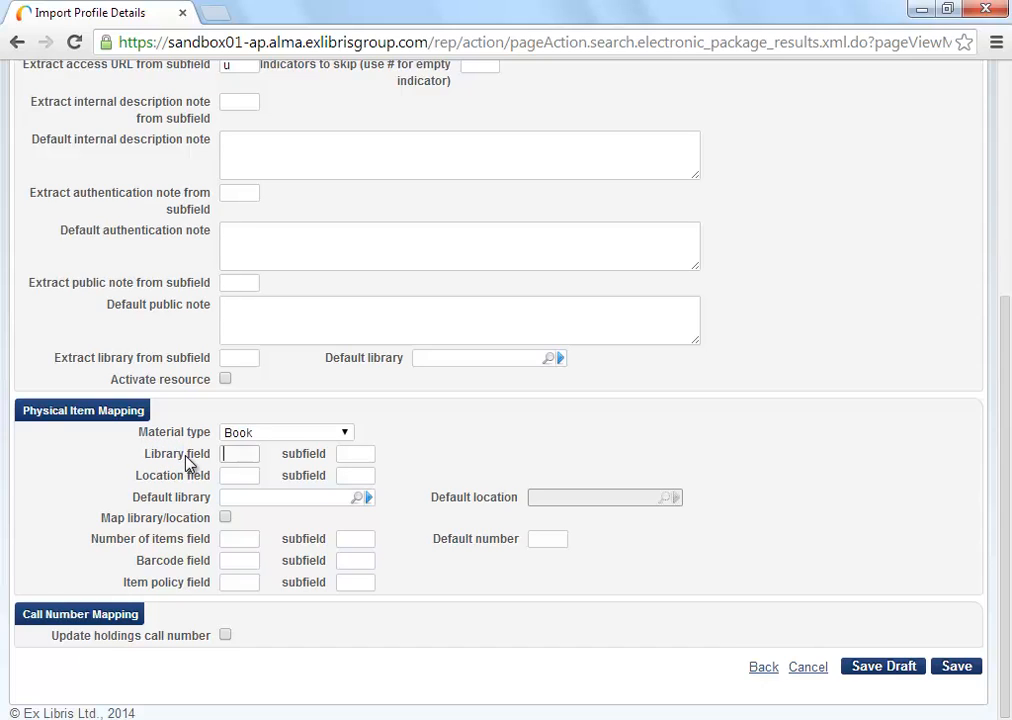
left_click(241, 458)
left_click_drag(136, 479, 152, 478)
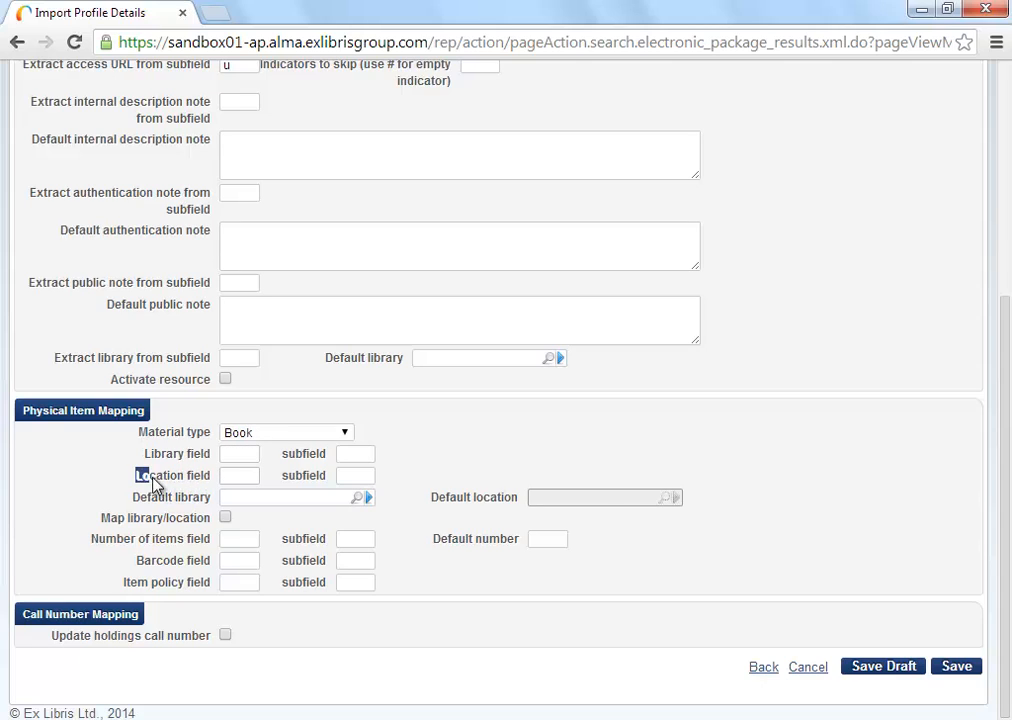
left_click(188, 485)
left_click(236, 497)
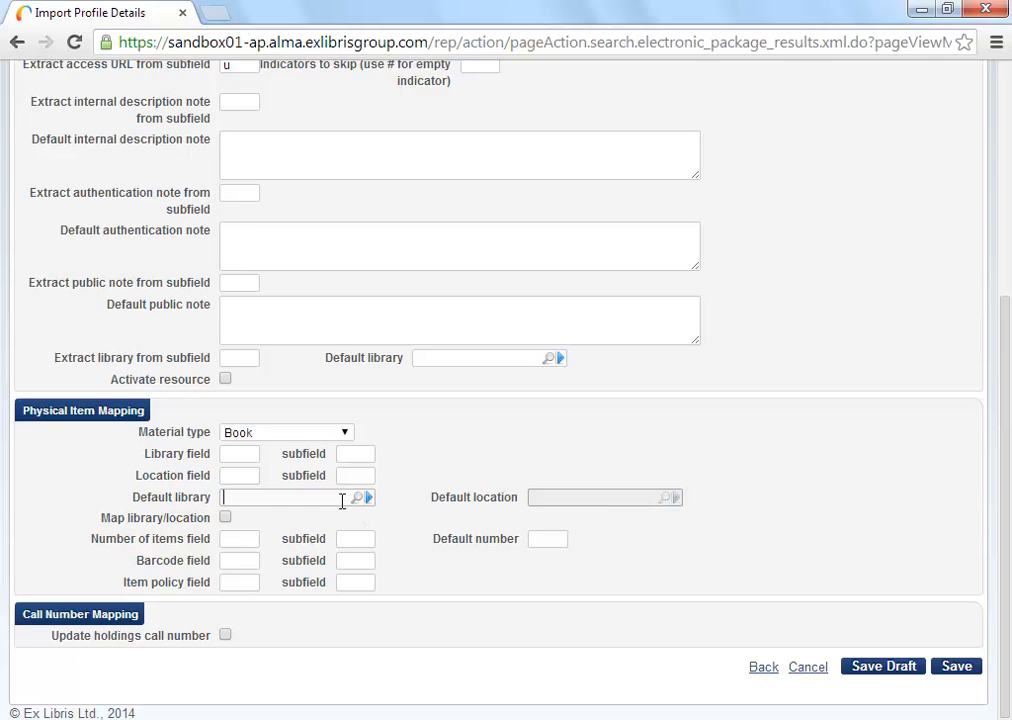
- Try the Map library/location option in the physical item mapping
left_click(225, 518)
left_click(225, 518)
left_click(226, 519)
left_click(226, 519)
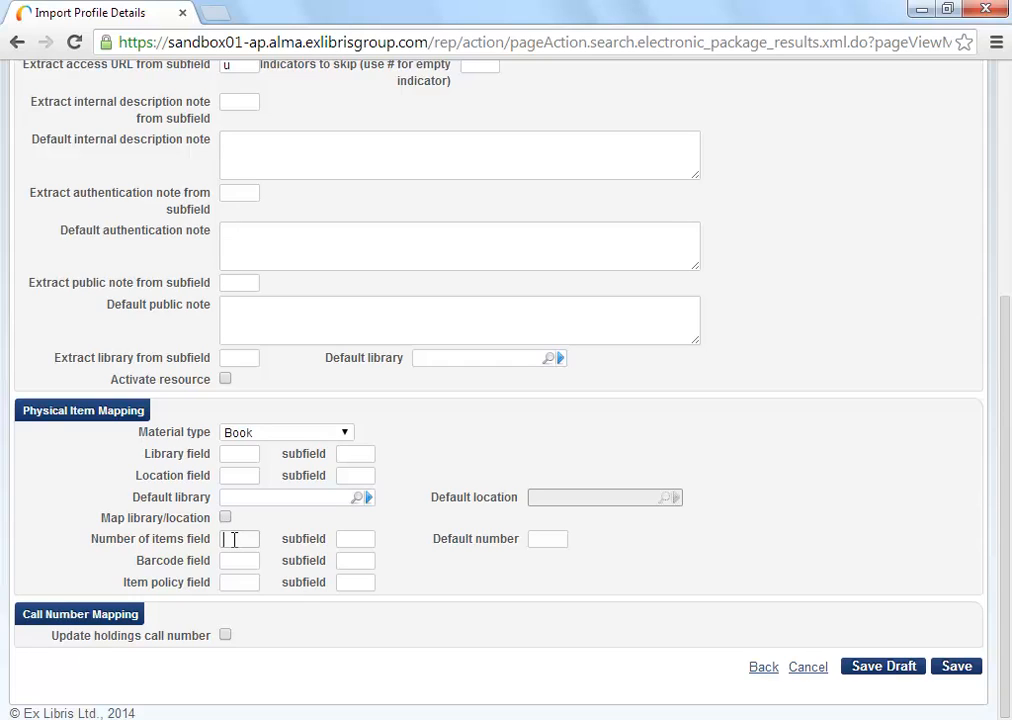
- Examine the number of items, barcode and item policy fields and the Update holdings call number option
left_click(234, 540)
left_click(240, 564)
left_click(340, 561)
left_click(236, 583)
left_click(349, 584)
left_click_drag(127, 584, 212, 587)
left_click(405, 590)
left_click(225, 635)
left_click(226, 636)
- Switch to the Alma November 2013 Release Notes in Adobe Reader and read the Multiple Item Creation section
left_click(505, 718)
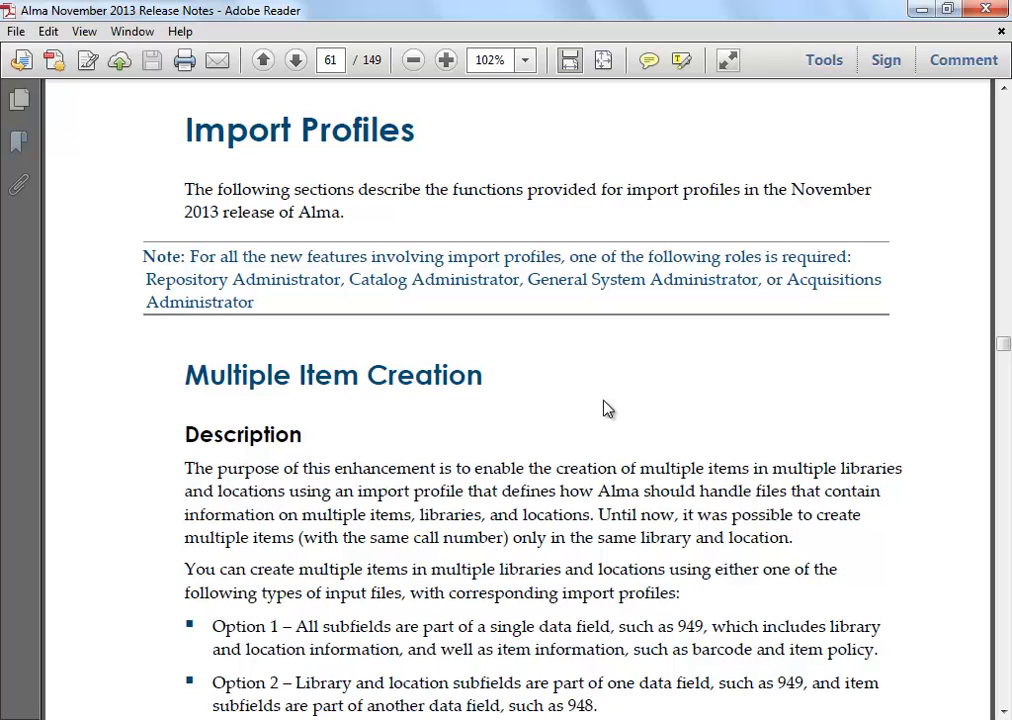
scroll(607, 405, "down", 5)
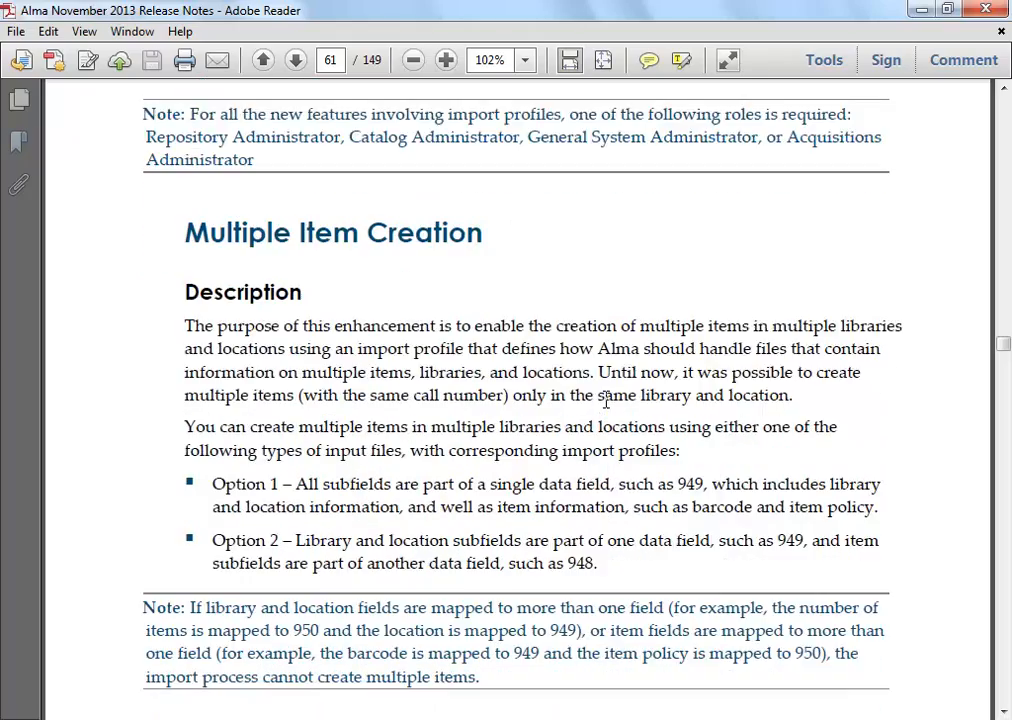
scroll(607, 400, "down", 7)
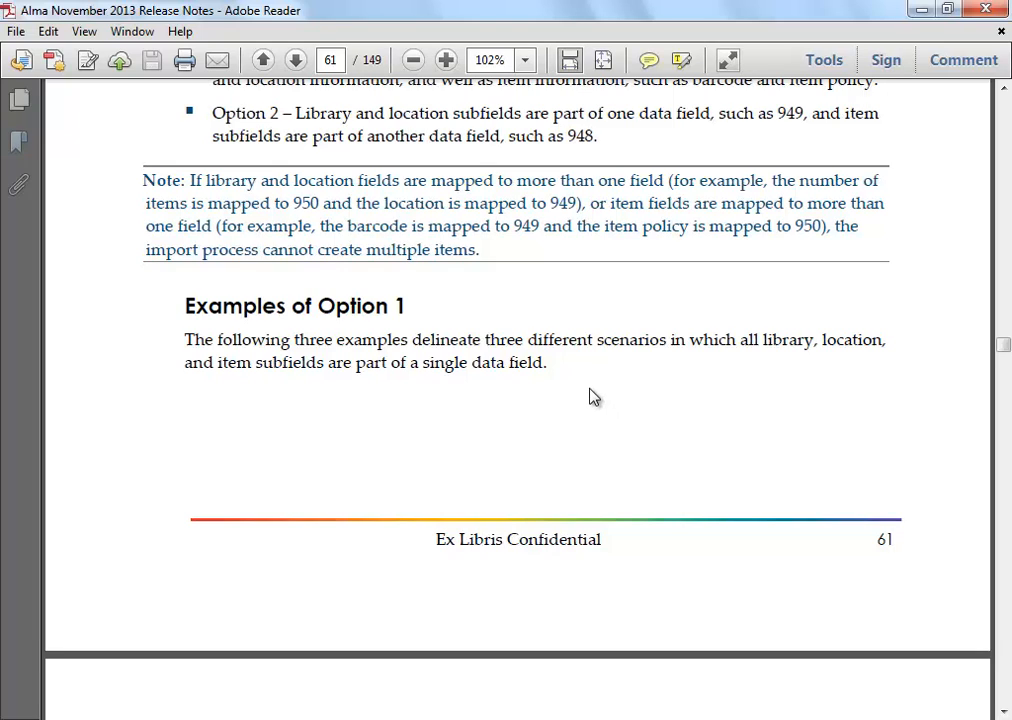
- Return to Alma, save the import profile and reopen Test2 for editing
key("alt+Tab")
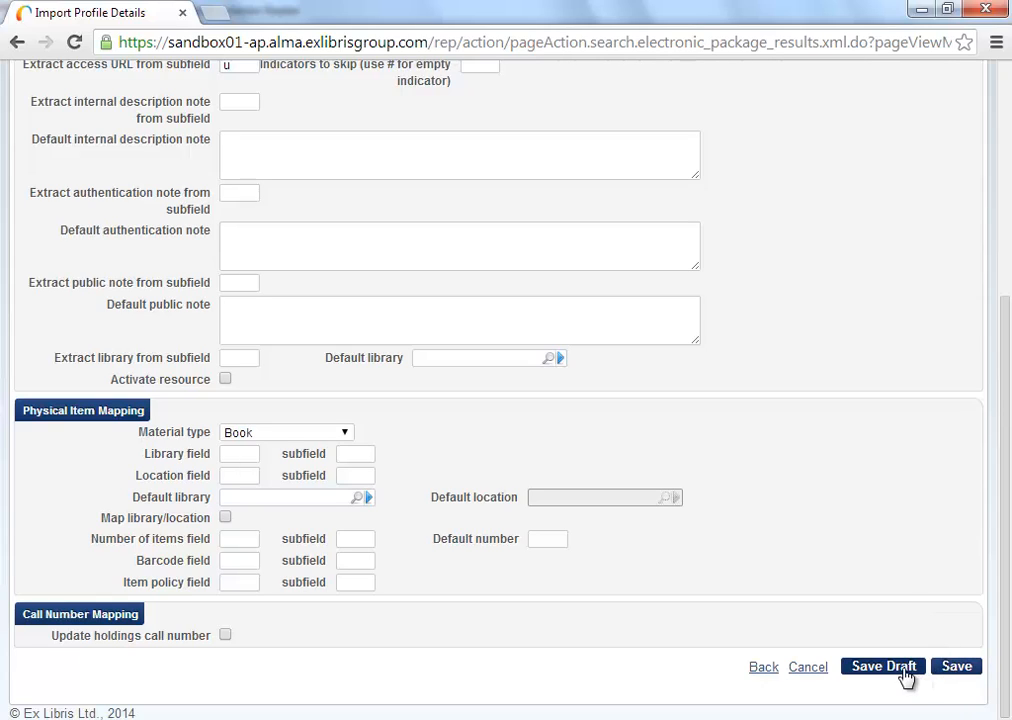
left_click(958, 670)
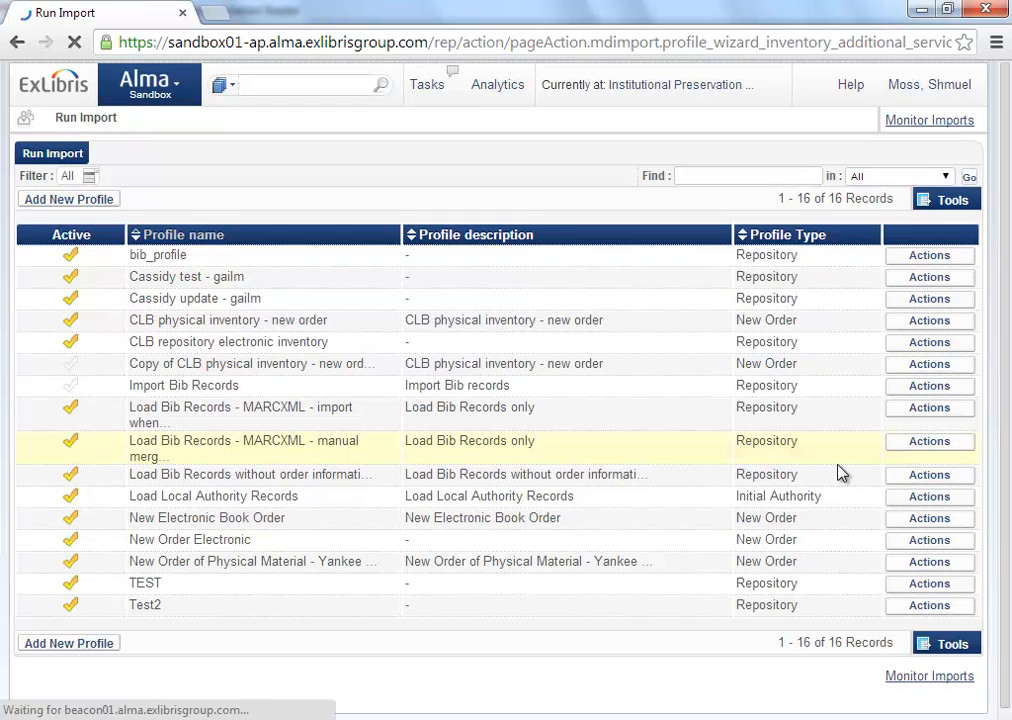
left_click(929, 606)
left_click(904, 626)
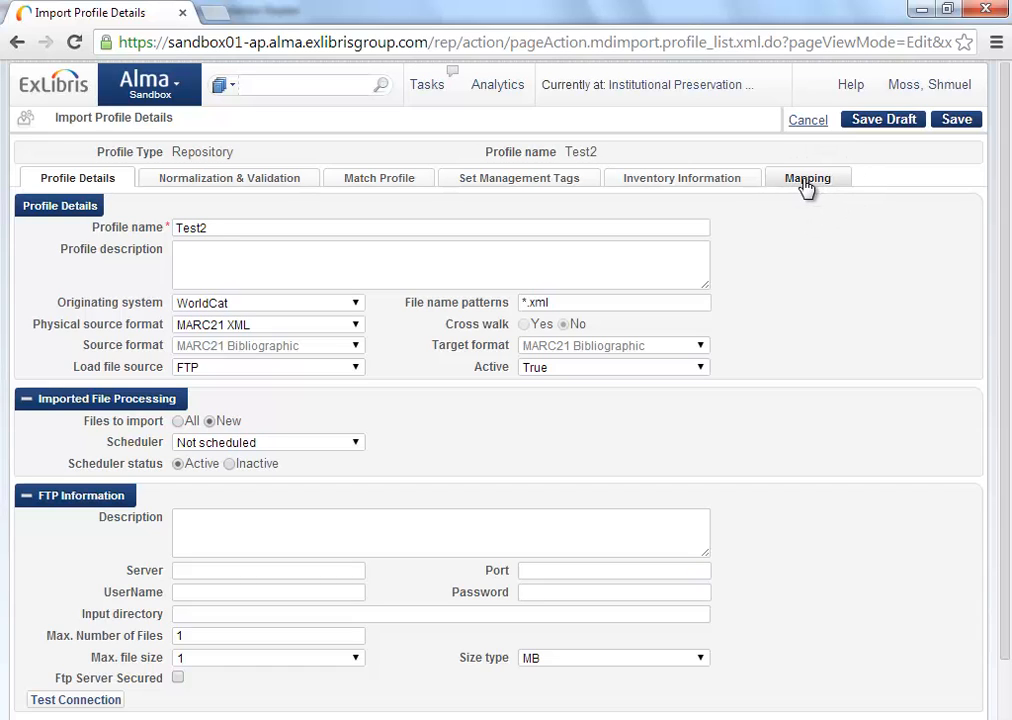
- Enable Map library/location in the physical item mapping of Test2's inventory information
left_click(713, 182)
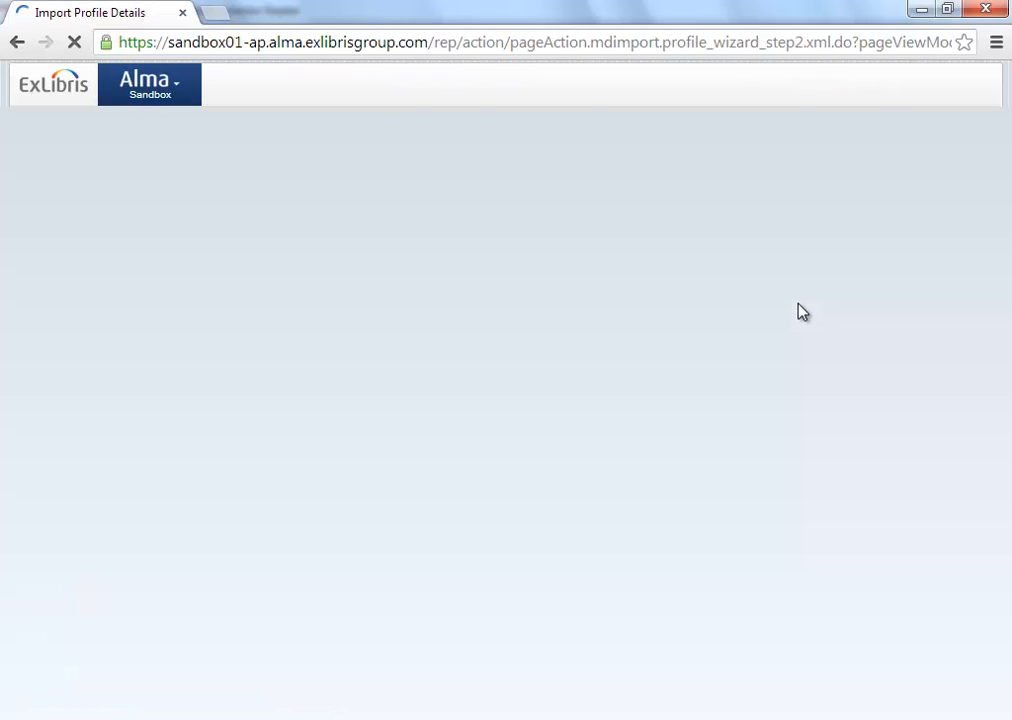
scroll(800, 312, "down", 3)
scroll(801, 312, "down", 2)
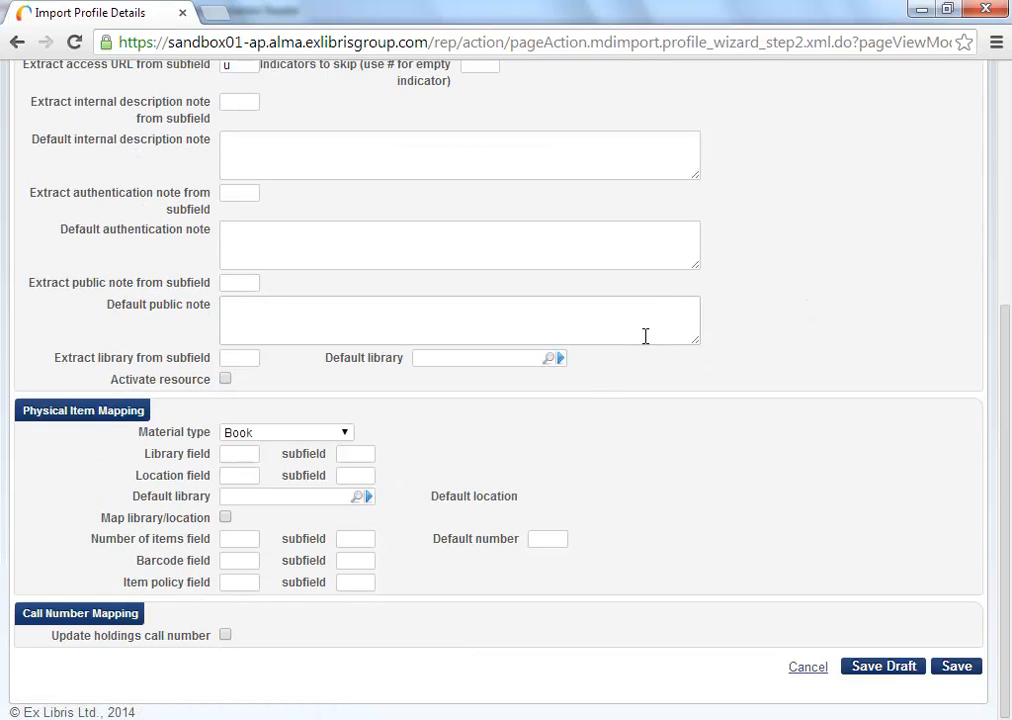
left_click_drag(110, 525, 208, 524)
left_click(225, 517)
- Open Test2's location mapping and enter ABC/123 as the source value
scroll(571, 458, "up", 4)
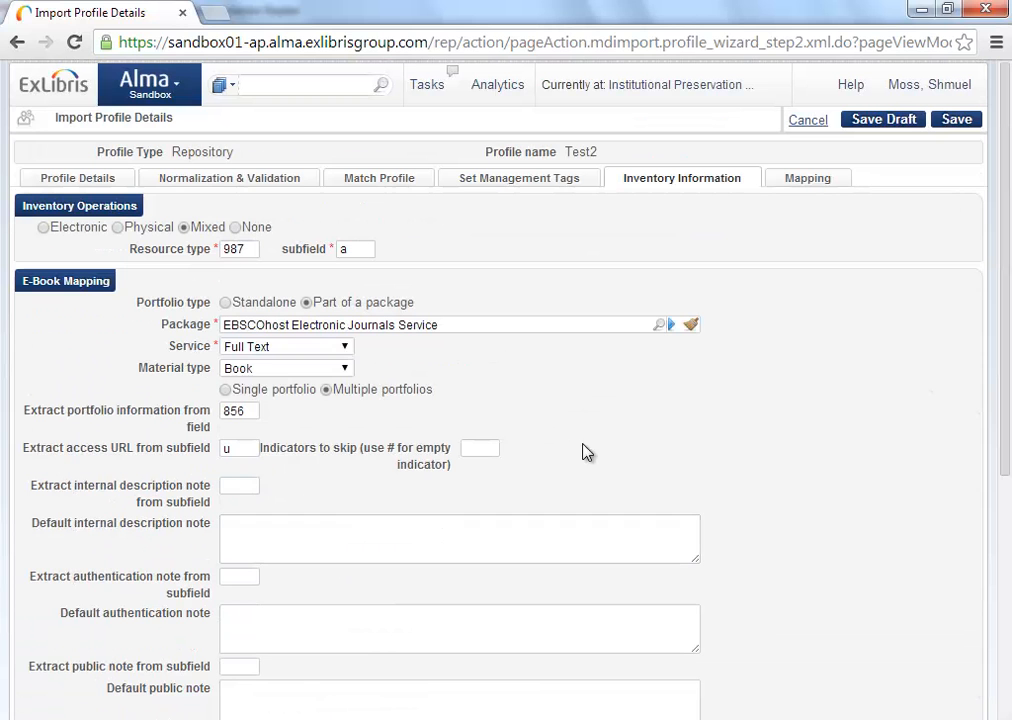
left_click(807, 186)
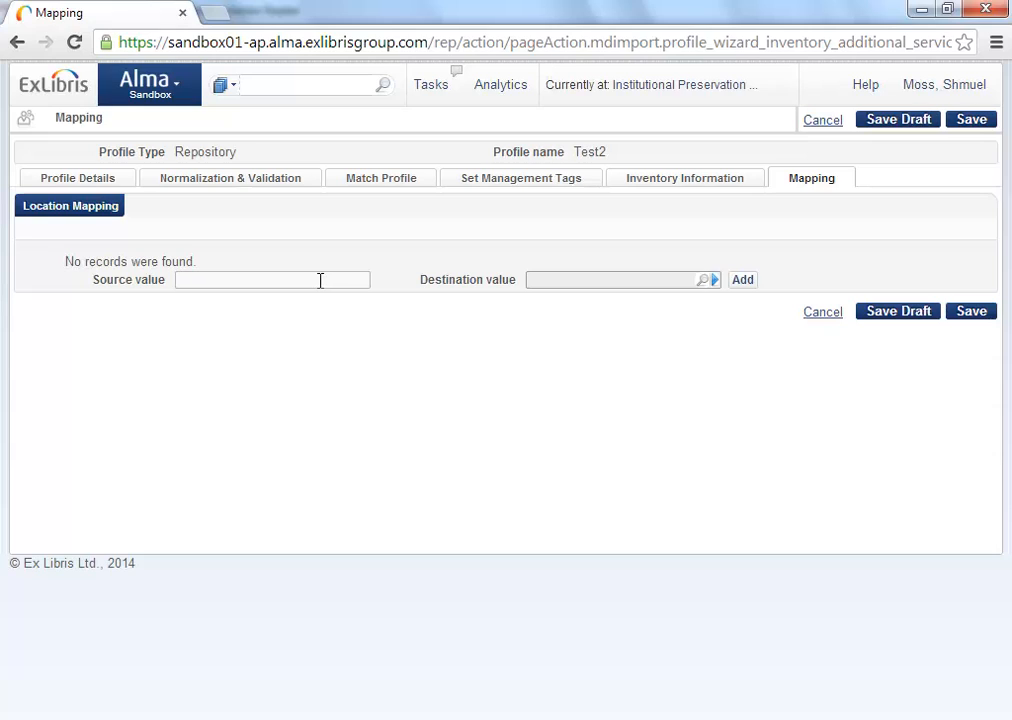
type("ABC/123")
- Review the library and location fields in the physical item mapping and return to the location mapping
left_click(653, 182)
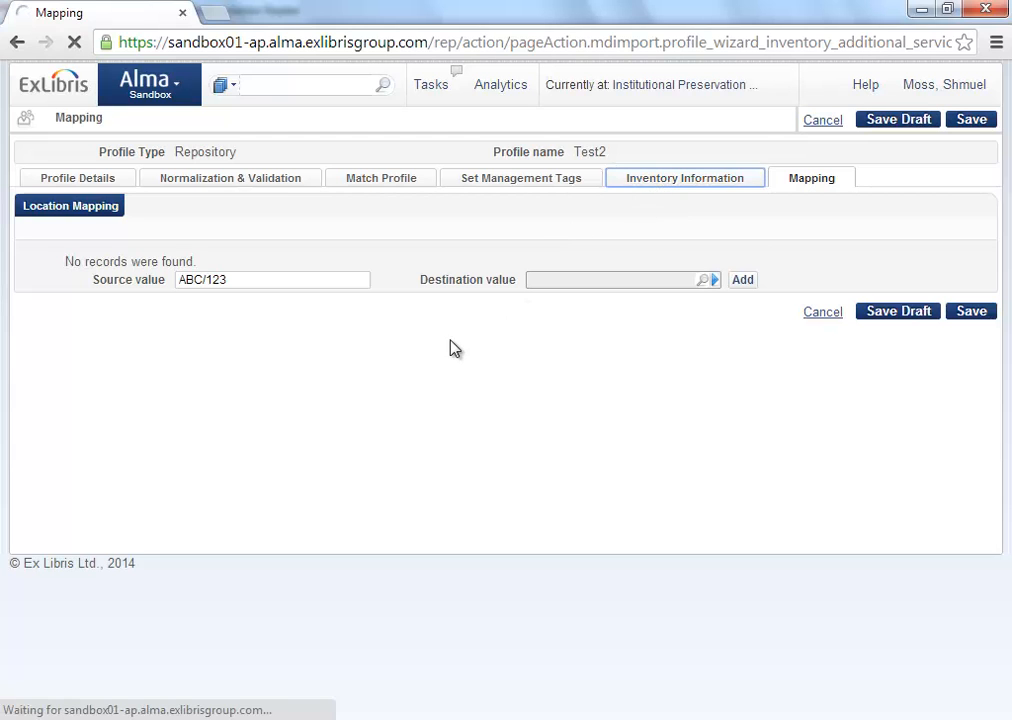
scroll(452, 409, "down", 5)
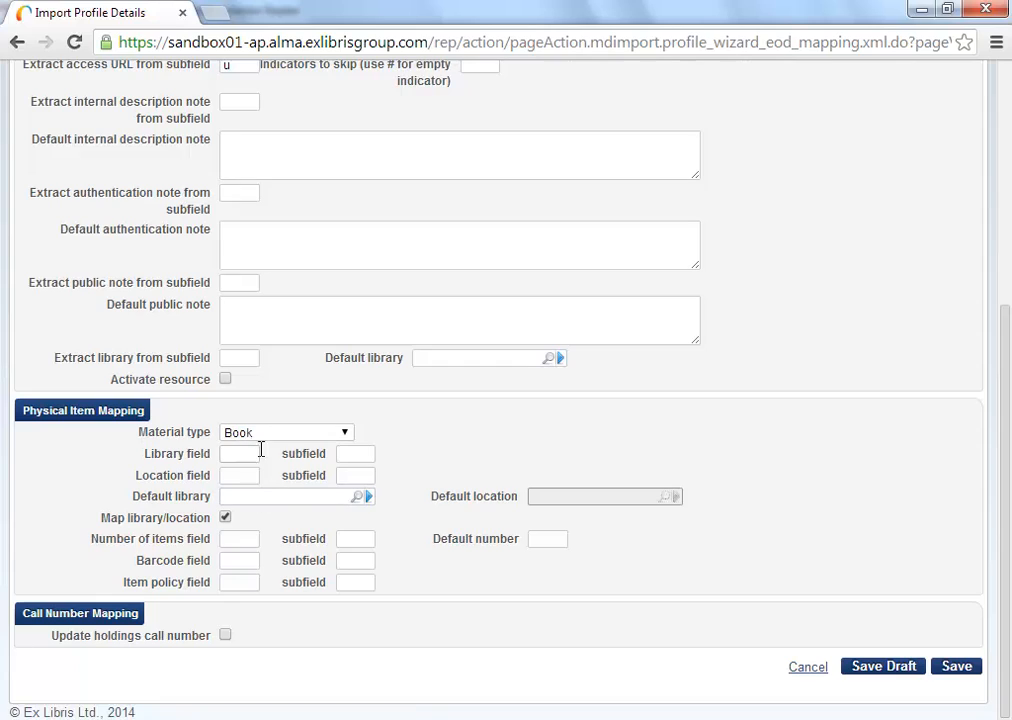
left_click(234, 457)
left_click_drag(154, 455, 196, 480)
left_click(202, 483)
scroll(500, 327, "up", 3)
scroll(500, 327, "up", 1)
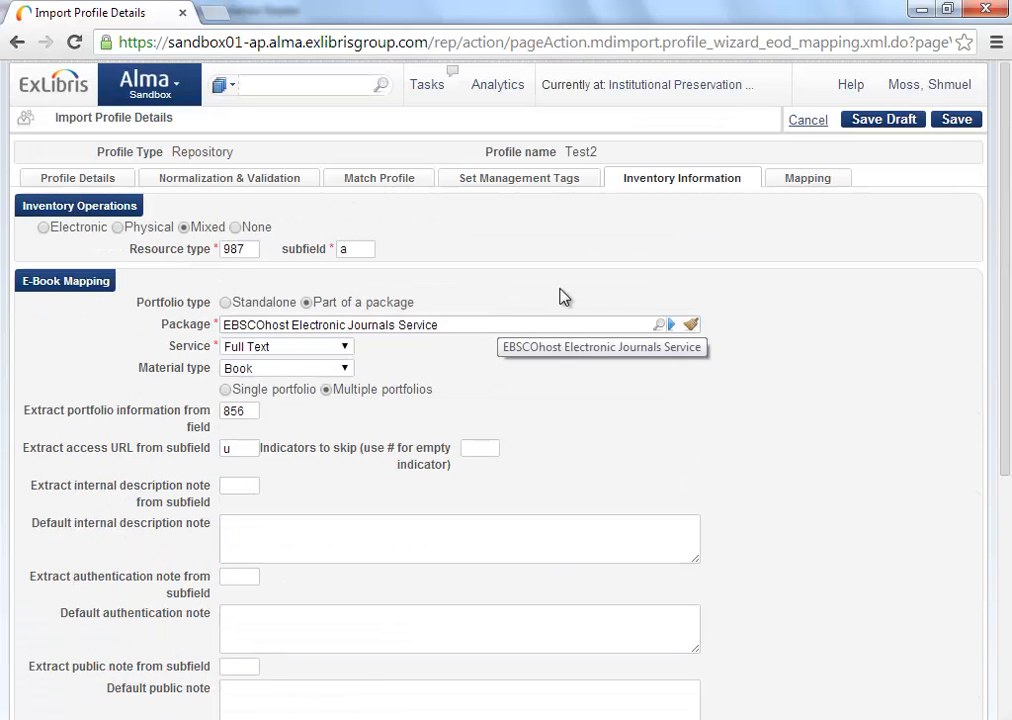
left_click(808, 181)
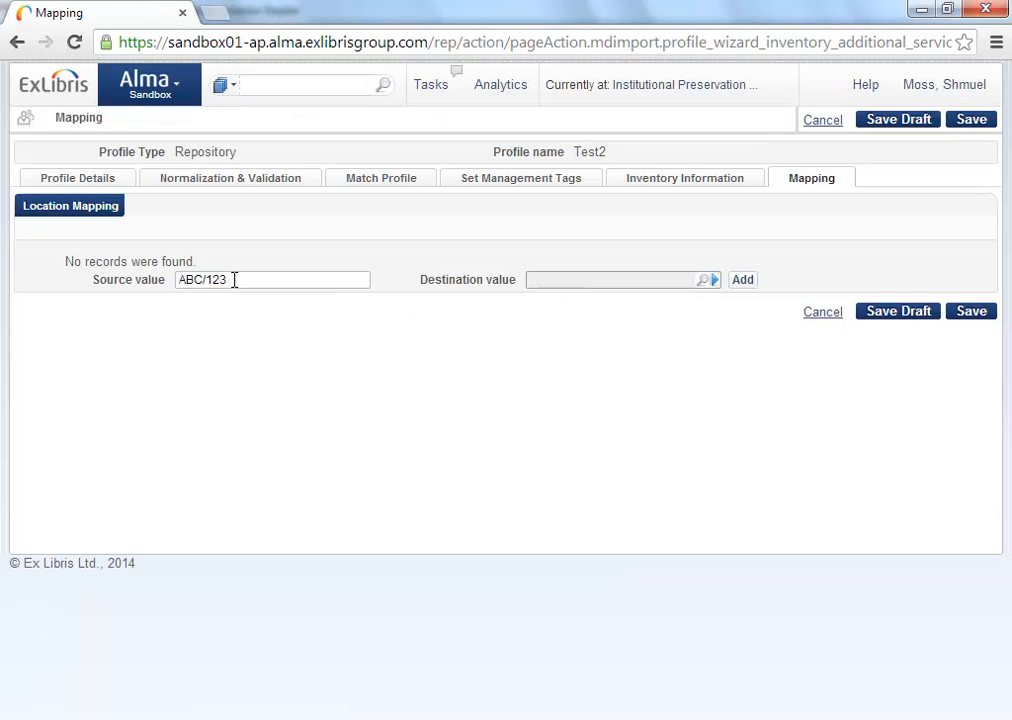
- Map the source value ABC/123 to the Main Library's Stacks location and add the pair to Test2's location mapping
left_click_drag(233, 280, 173, 280)
left_click(705, 281)
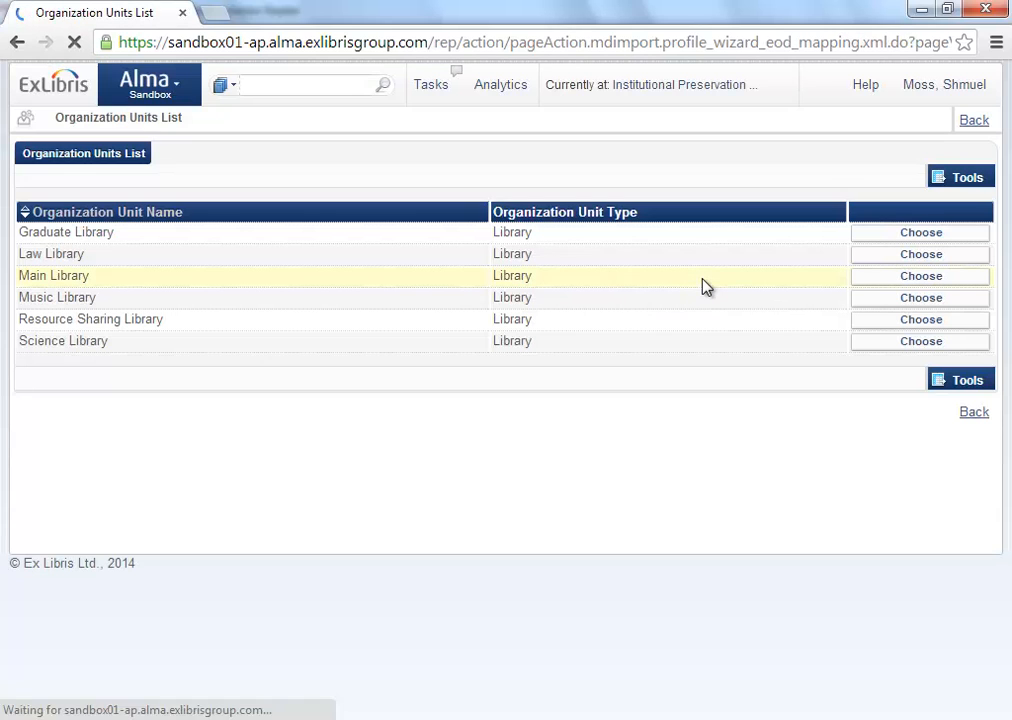
left_click(920, 285)
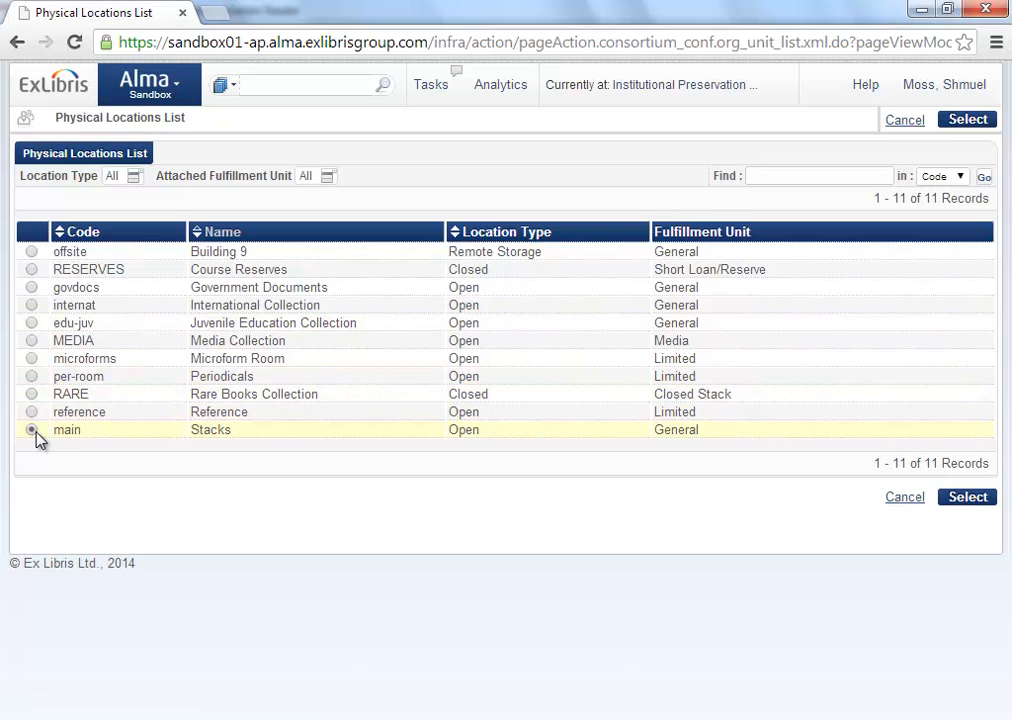
left_click(965, 497)
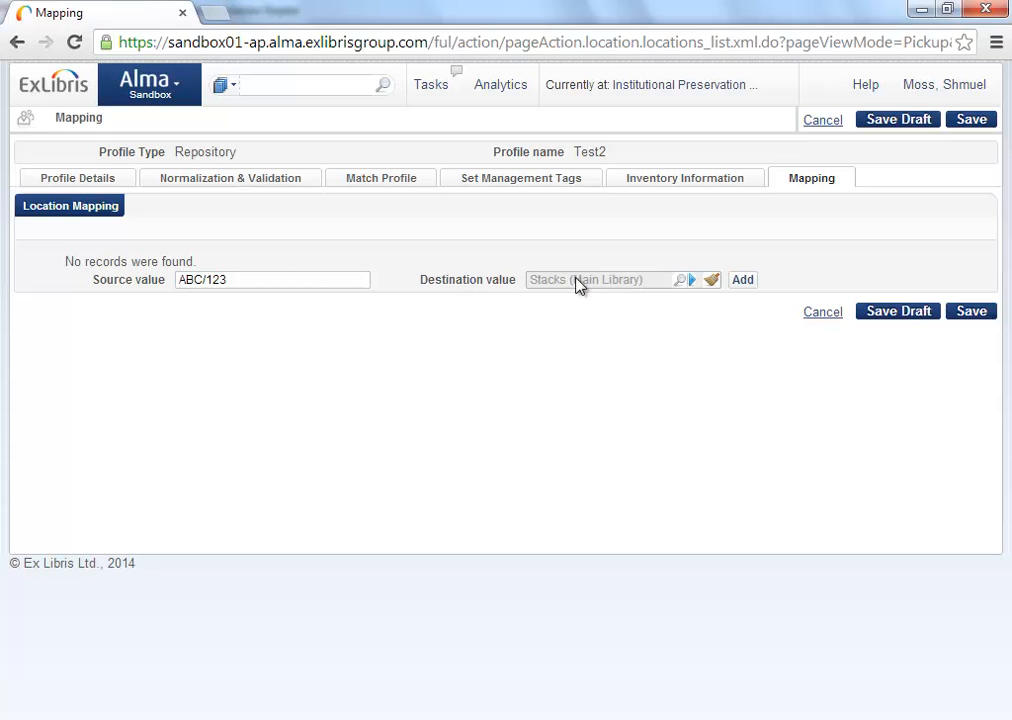
left_click(745, 282)
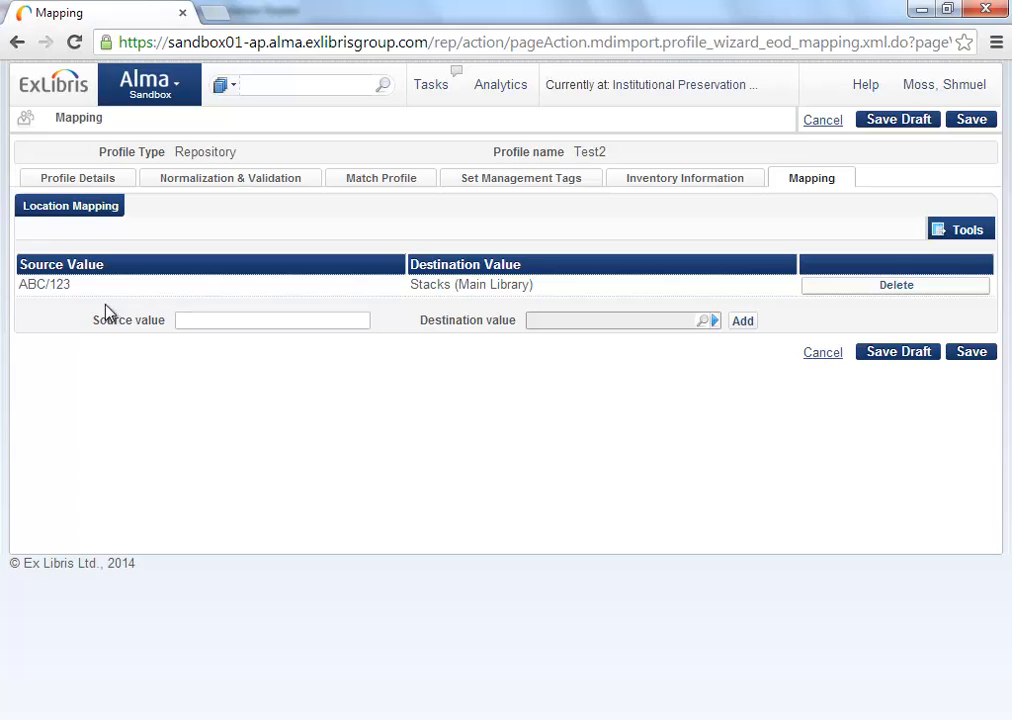
left_click_drag(76, 284, 19, 284)
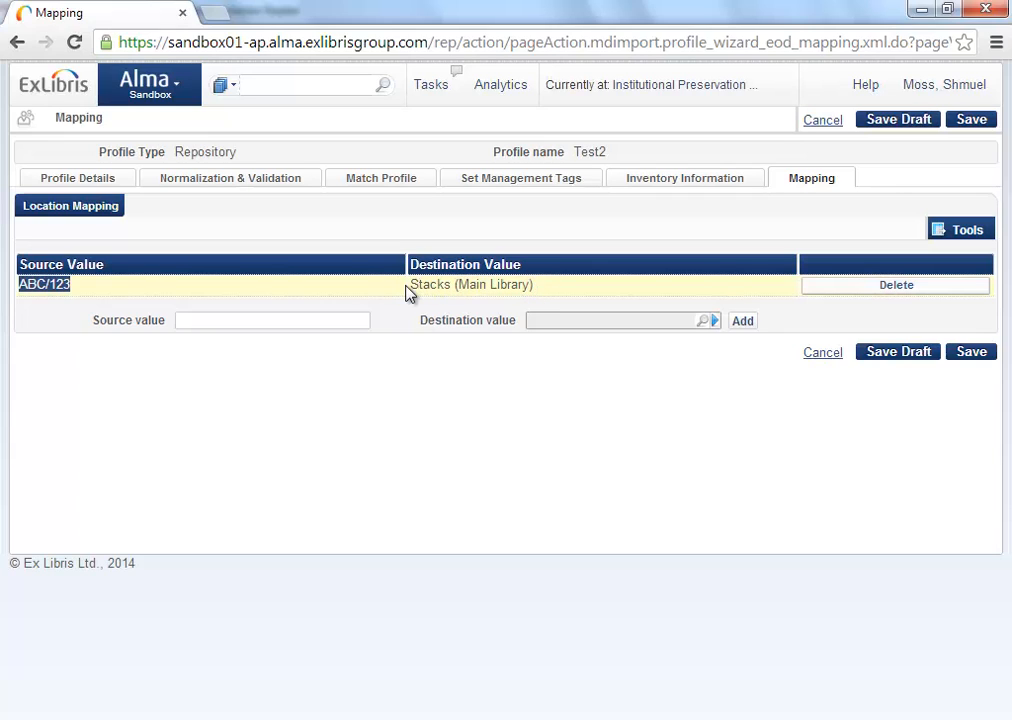
left_click(339, 320)
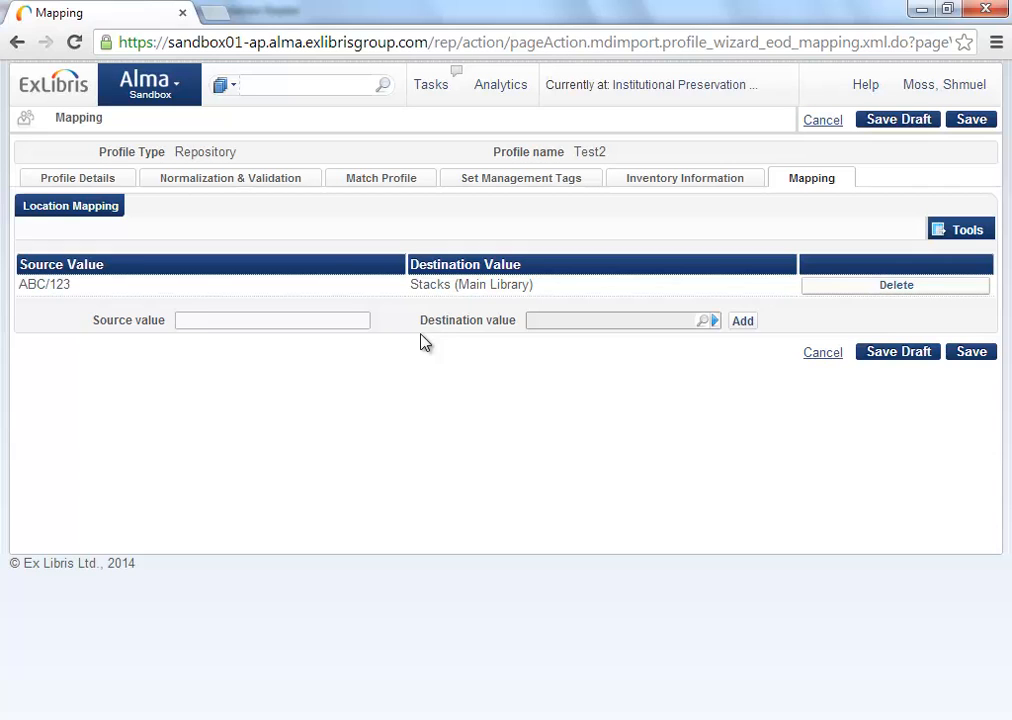
- Switch to the PowerPoint slide show and advance the Agenda slide to the Session Review item
key("alt+Tab")
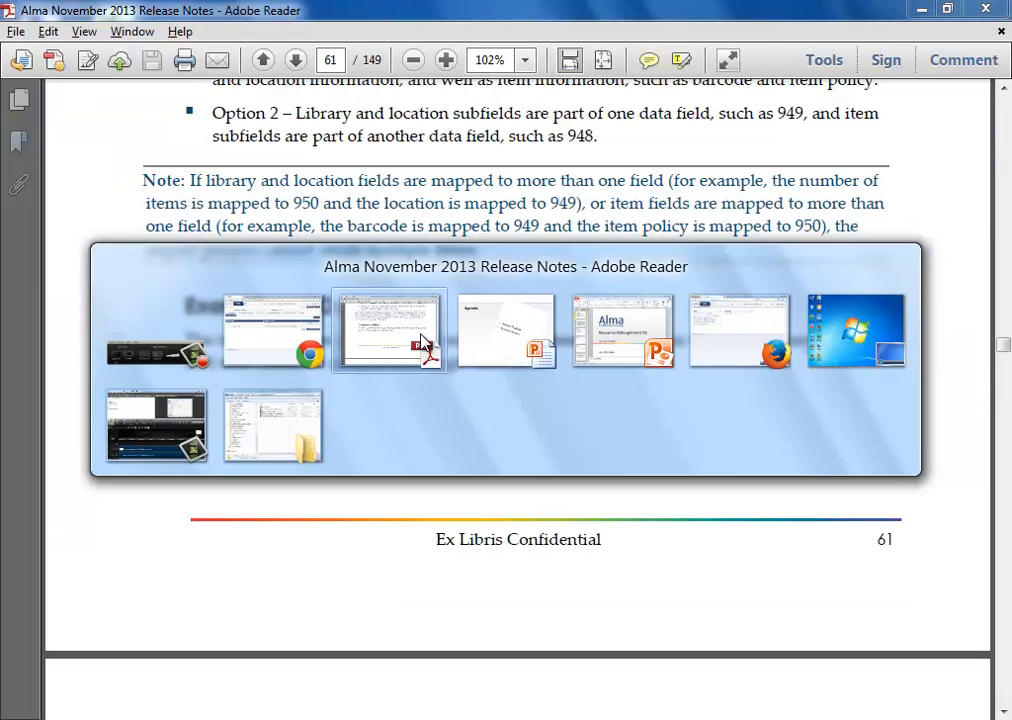
key("Tab")
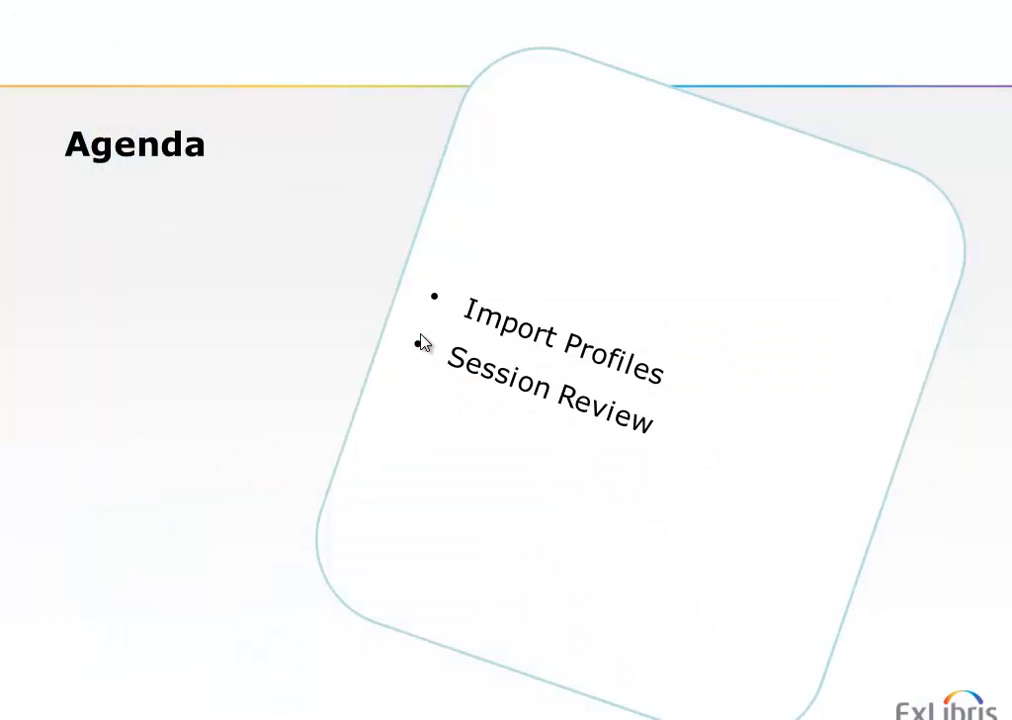
left_click(421, 337)
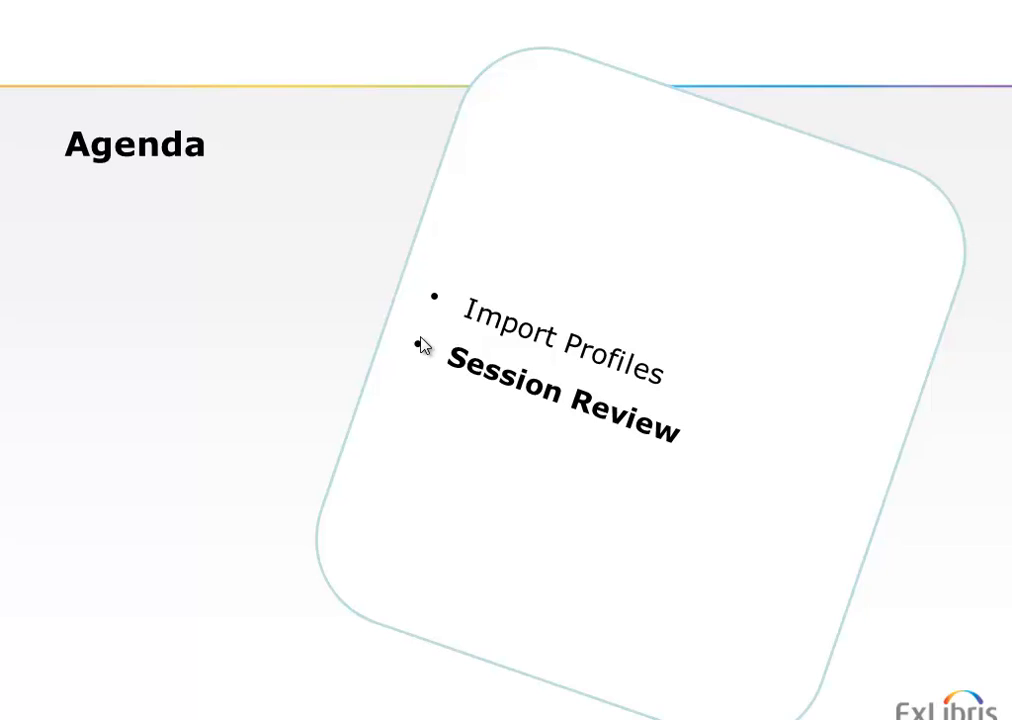